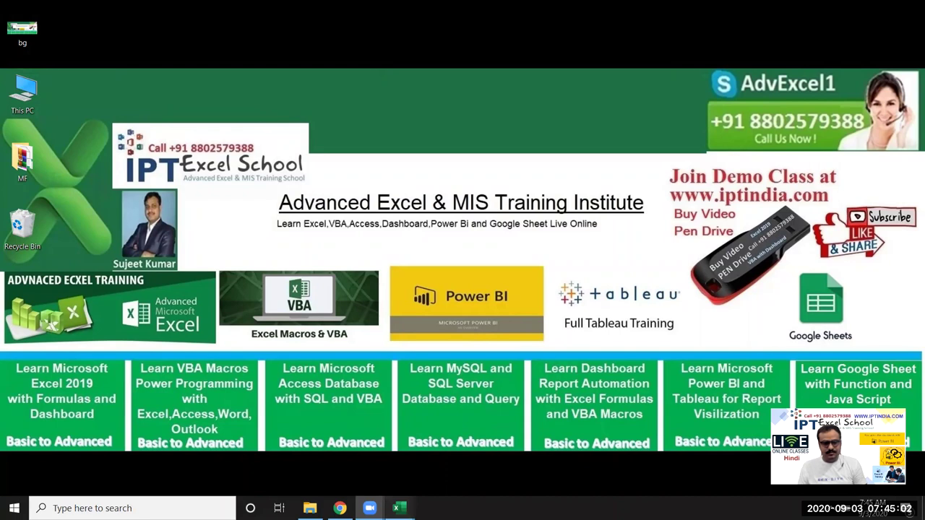
Add a new worksheet and enter the header Name in A1
left_click(396, 508)
left_click(250, 292)
left_click(186, 476)
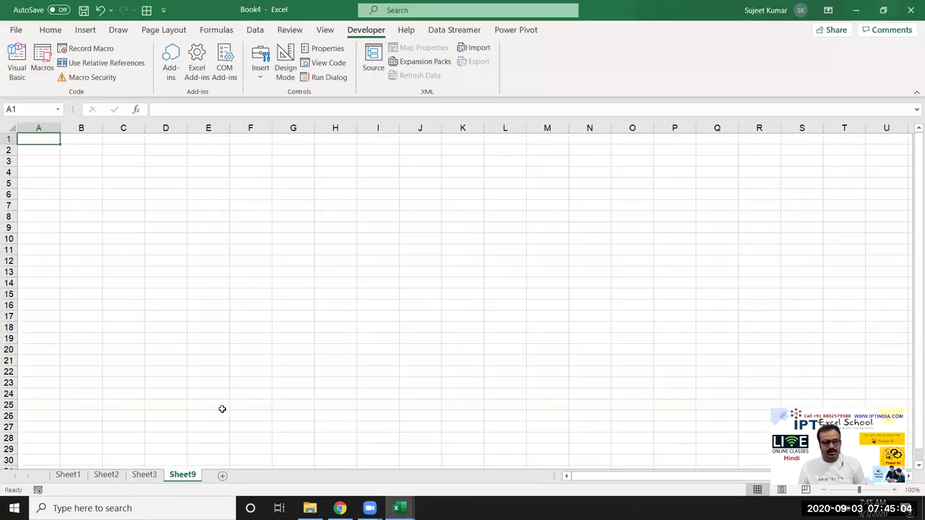
type("Name")
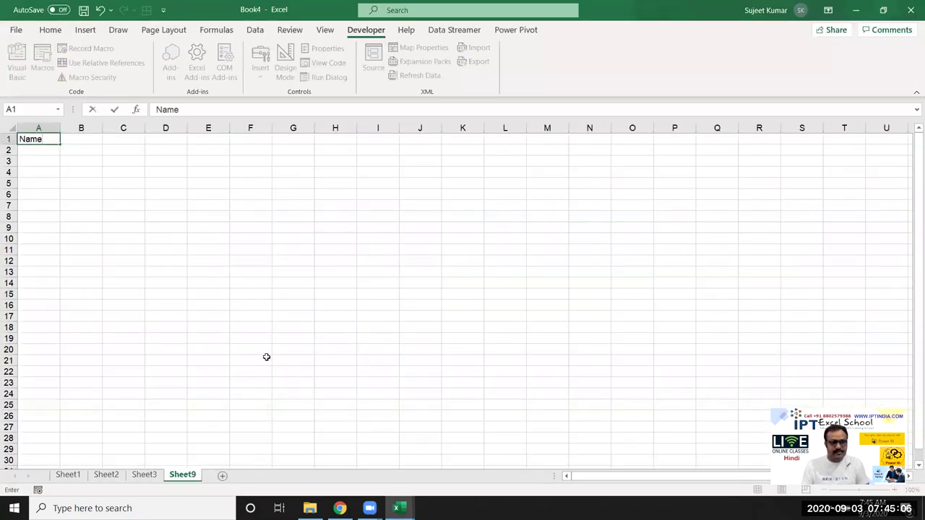
key("Tab")
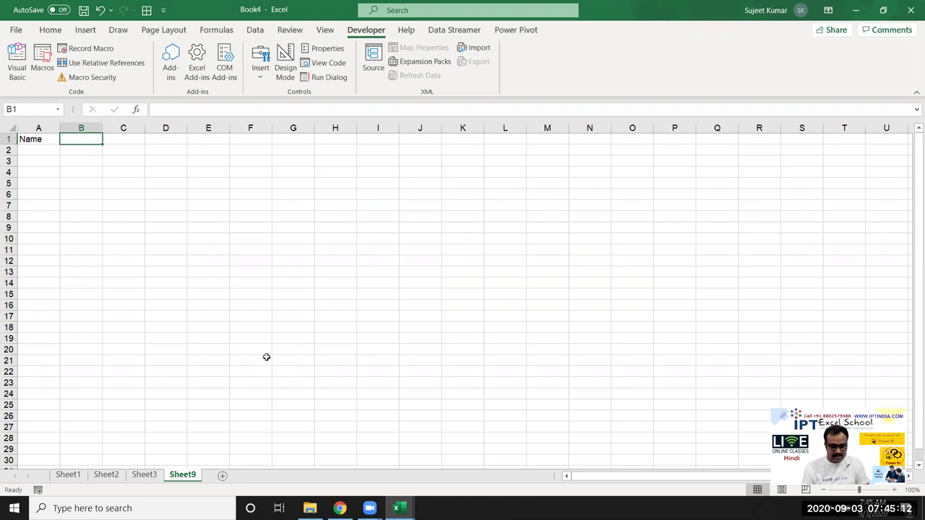
Correct B1's header to Join and enter the first name in A2
type("Att")
key("Return")
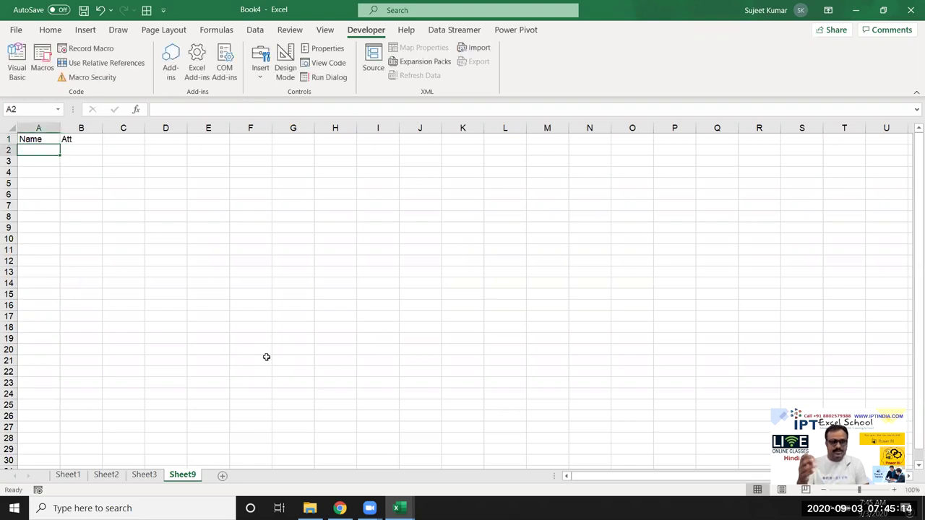
key("Up")
key("Right")
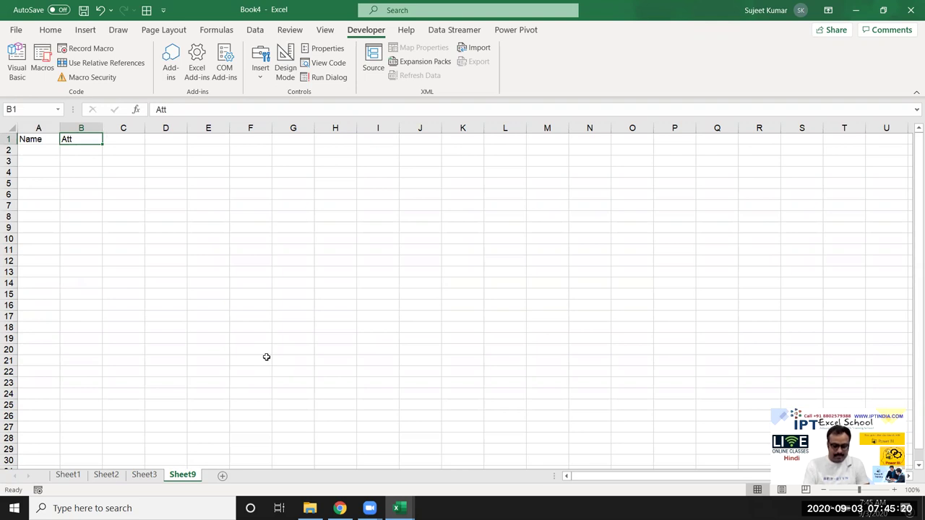
type("Join")
key("Return")
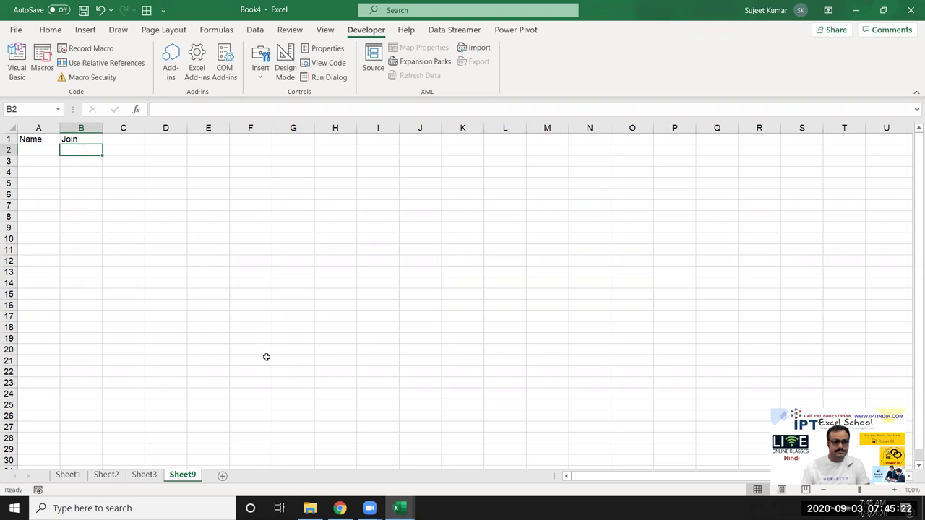
key("Left")
type("P")
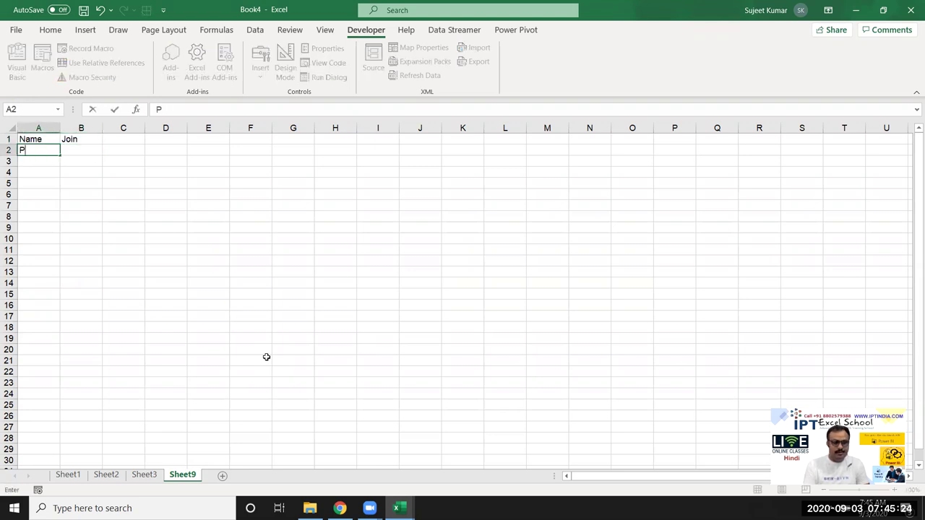
type("iuja")
key("ctrl+Return")
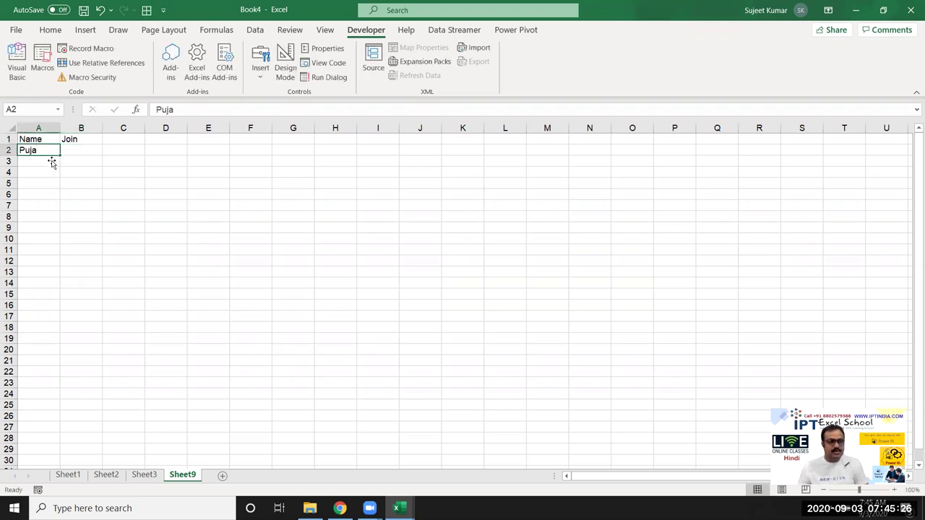
Fill names down to row 323 and enter YES, NO, No, YES in B2:B5
left_click_drag(61, 157, 92, 477)
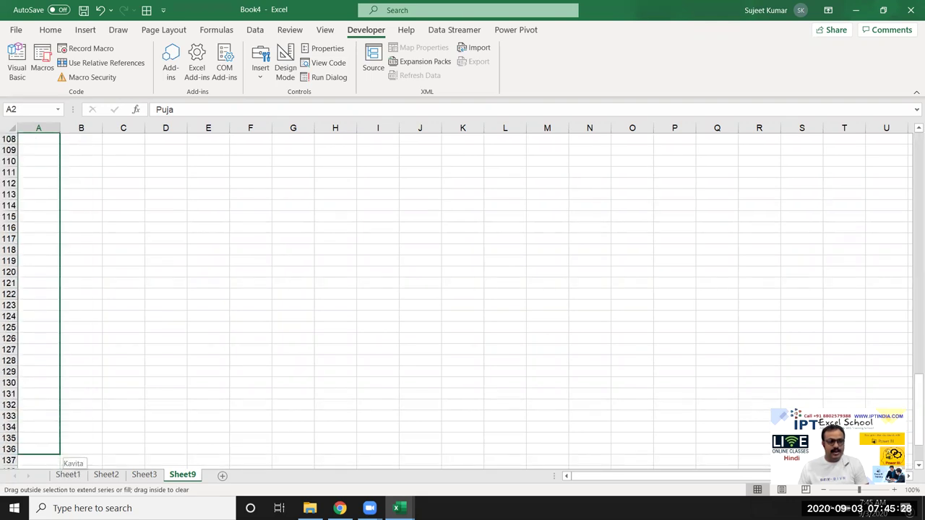
key("ctrl+Home")
key("Right")
type("Join")
key("Return")
type("YES")
key("Return")
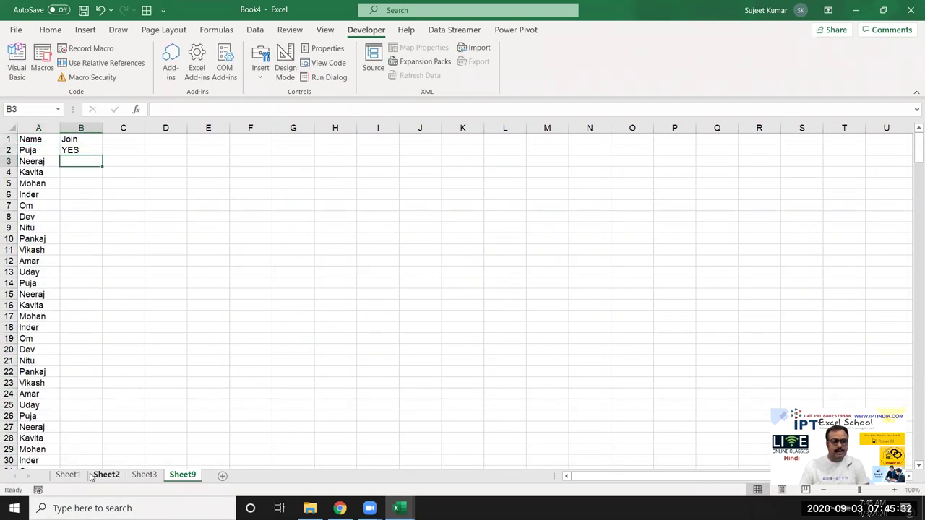
type("NO")
key("Return")
type("No")
key("Return")
type("YES")
key("Return")
Fill the Join pattern down to the last name, extending NO through B19 and No through B41
mouse_move(85, 156)
left_mouse_down()
mouse_move(82, 173)
mouse_move(96, 183)
left_mouse_up()
double_click(103, 190)
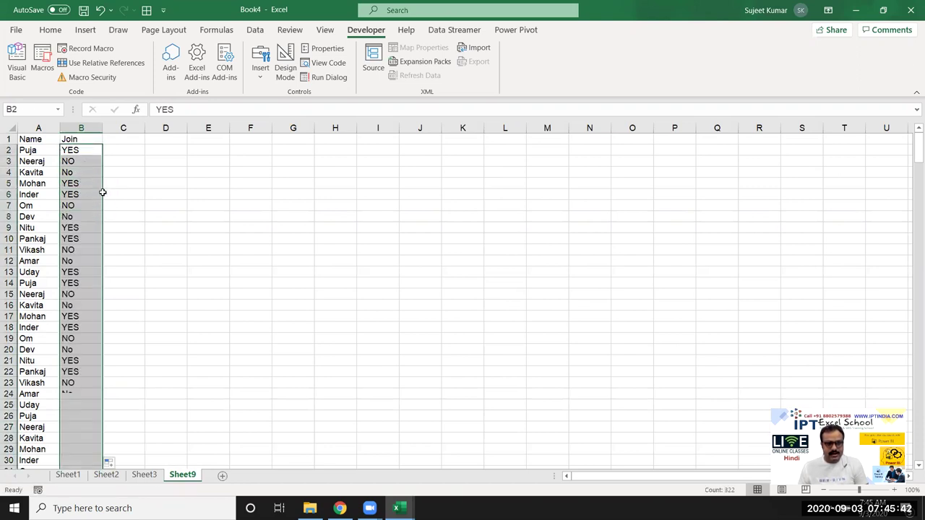
left_click(82, 250)
left_click_drag(100, 255, 100, 339)
left_click(84, 398)
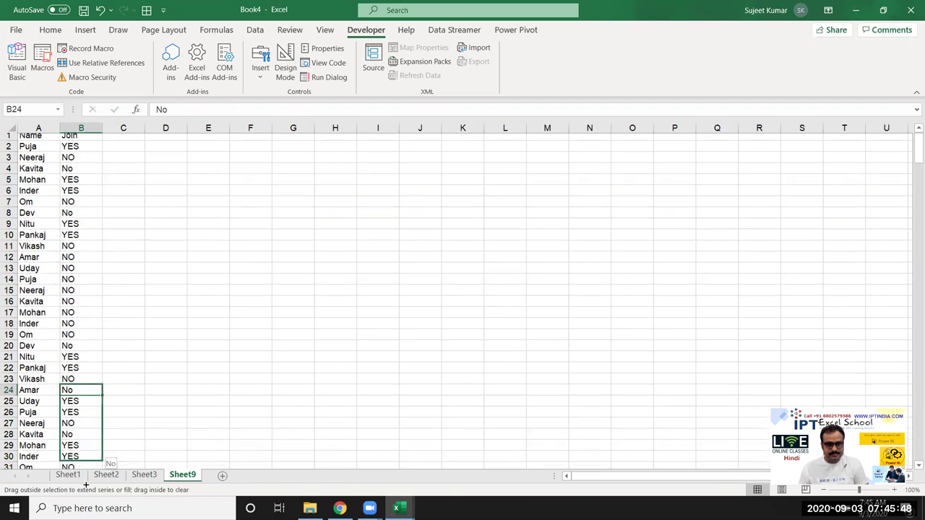
left_click_drag(103, 400, 103, 451)
Select the whole Name and Join data range A1:B323
left_click(80, 315)
key("ctrl+Up")
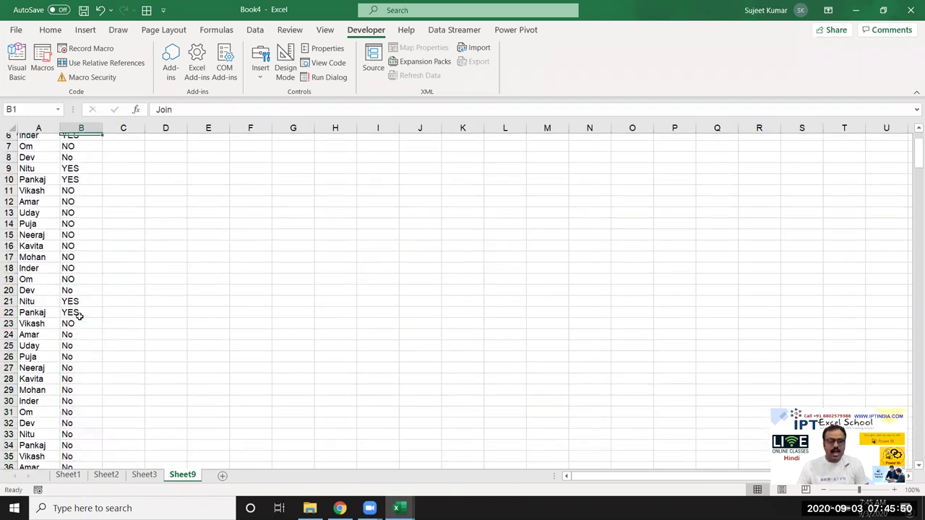
key("Left")
key("shift+Right")
key("ctrl+shift+Down")
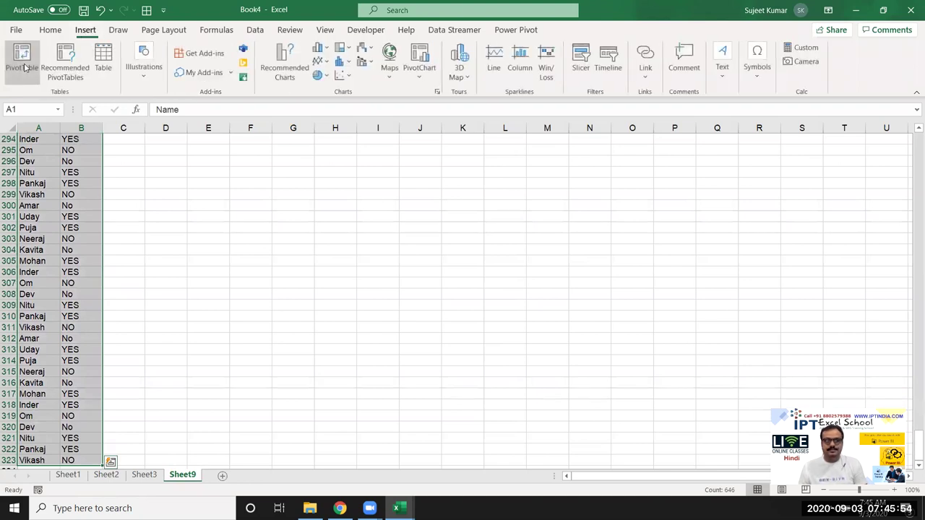
Create a pivot table on a new sheet with Name as rows, Count of Join as values, and Join as columns
left_click(24, 65)
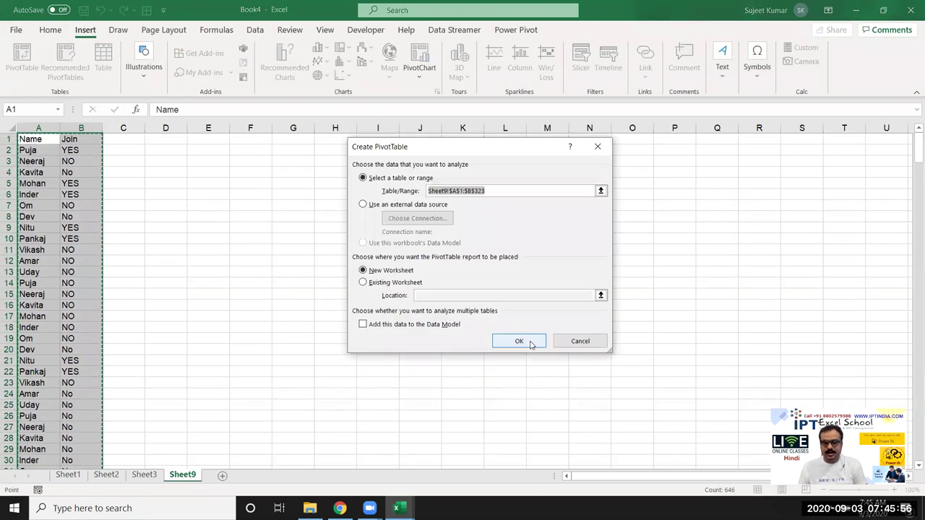
left_click(530, 340)
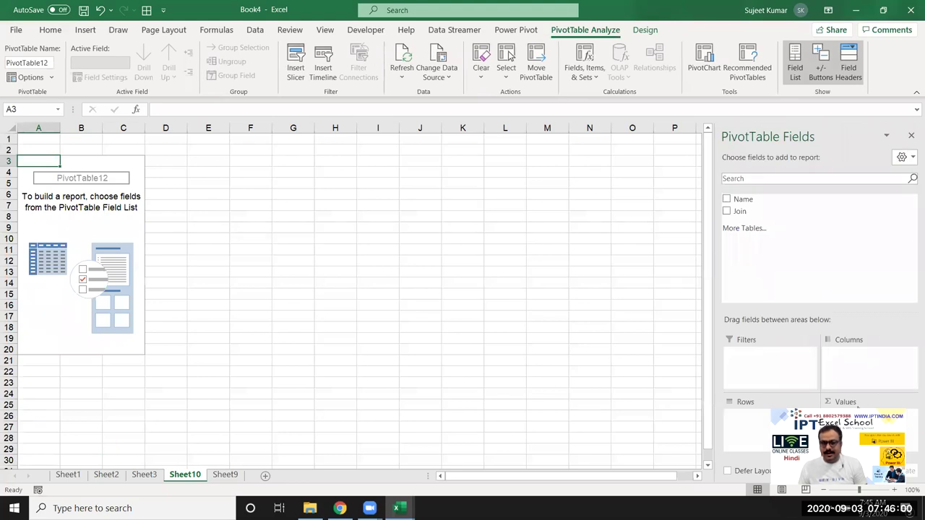
left_click_drag(743, 199, 763, 418)
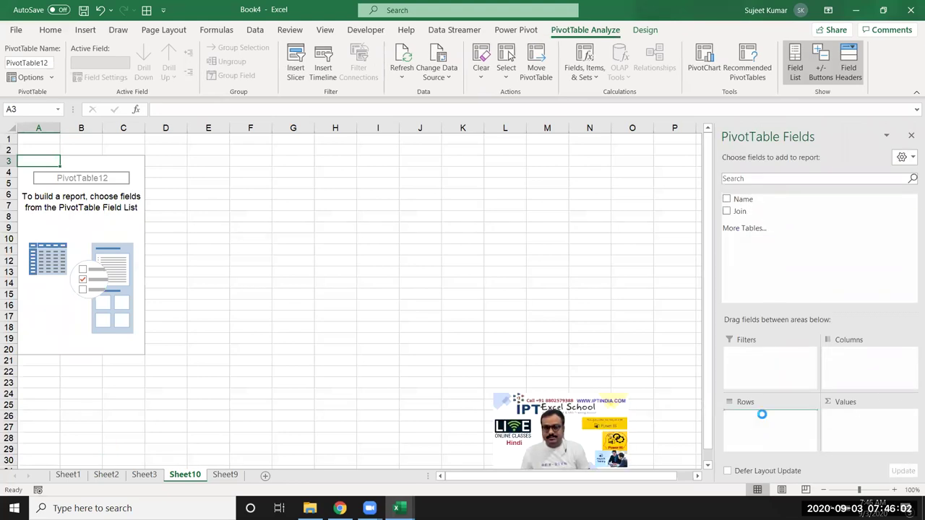
left_click_drag(737, 210, 867, 426)
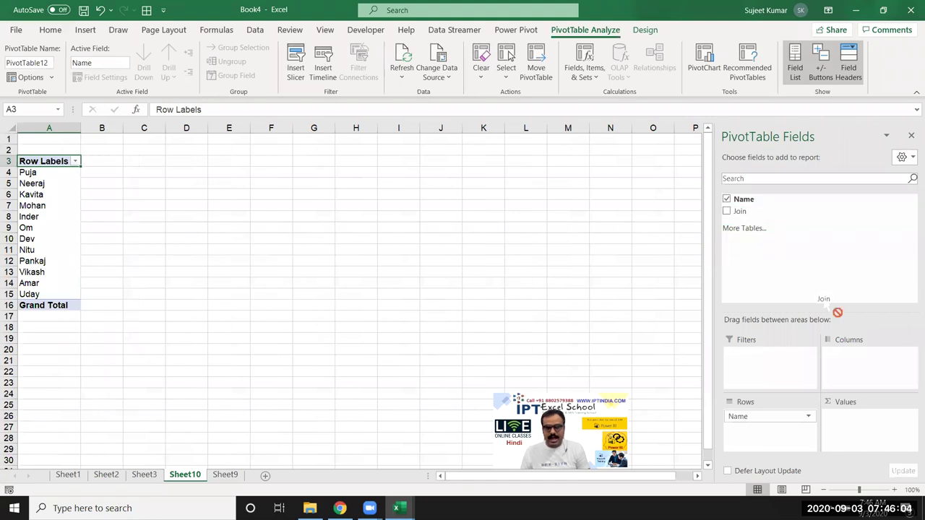
left_click_drag(130, 176, 131, 301)
mouse_move(770, 211)
left_mouse_down()
mouse_move(882, 370)
mouse_move(867, 361)
left_mouse_up()
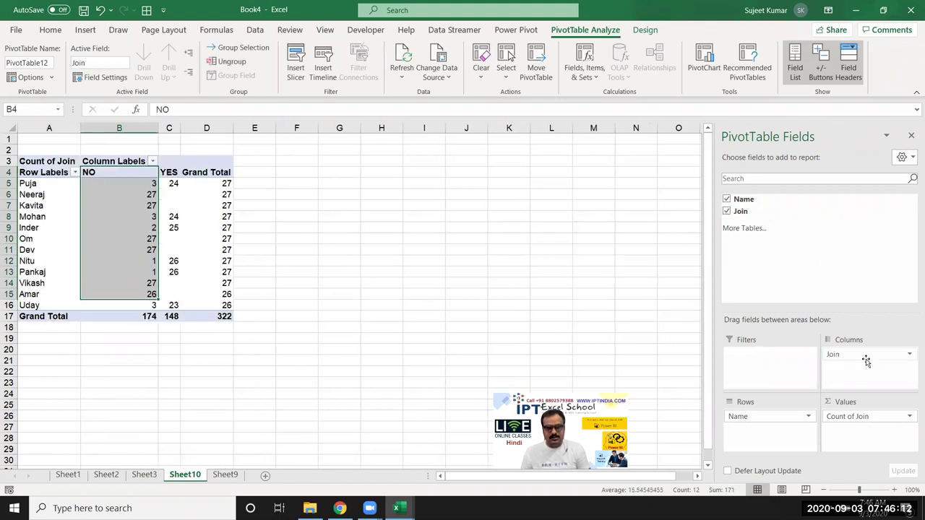
Select the pivot's count cells to check the totals of 174 NO and 148 YES
left_click(112, 178)
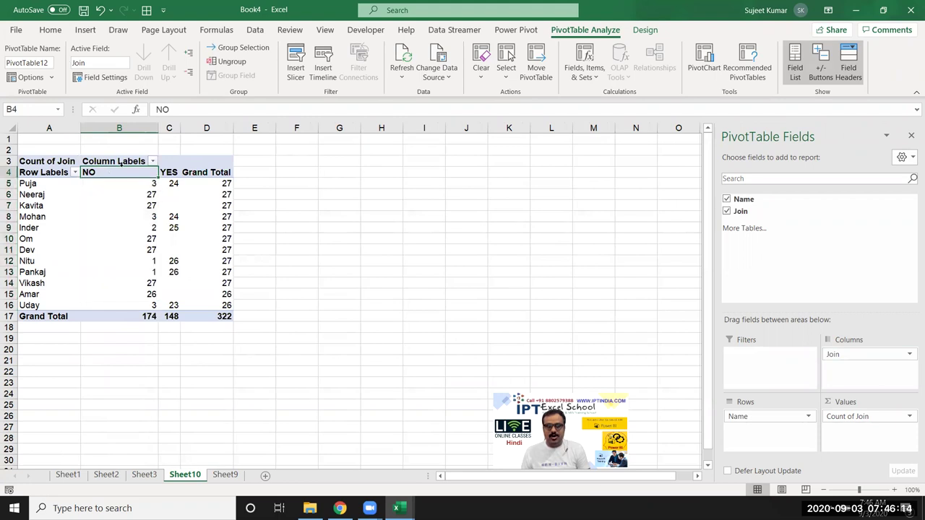
left_click(166, 172)
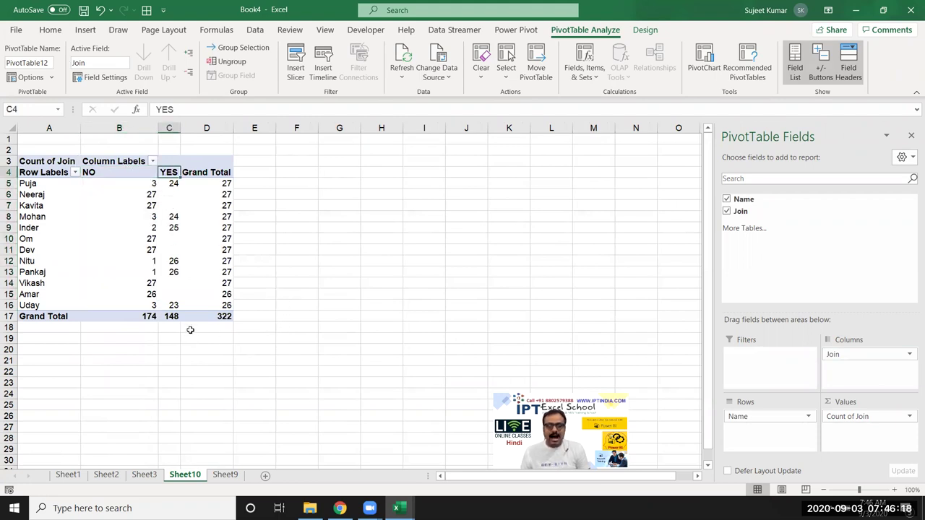
left_click_drag(208, 186, 227, 290)
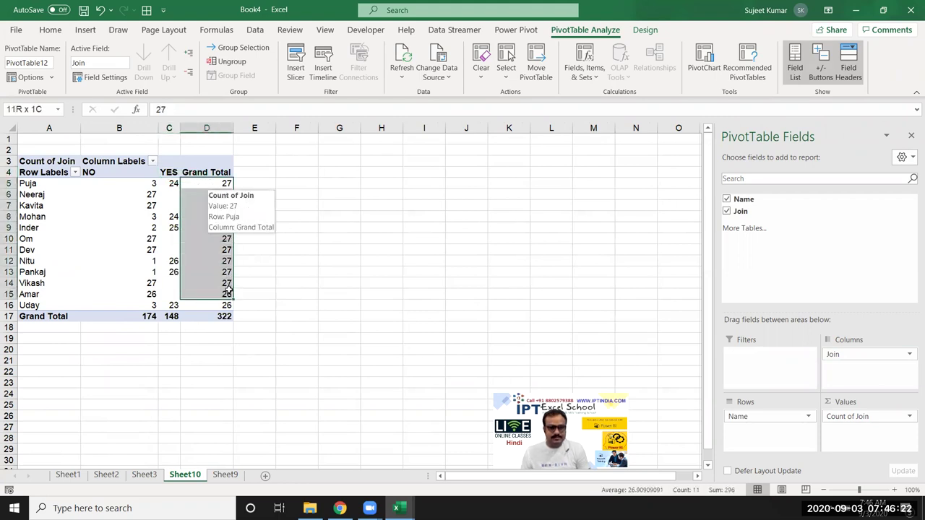
mouse_move(145, 187)
left_mouse_down()
mouse_move(168, 189)
mouse_move(180, 229)
left_mouse_up()
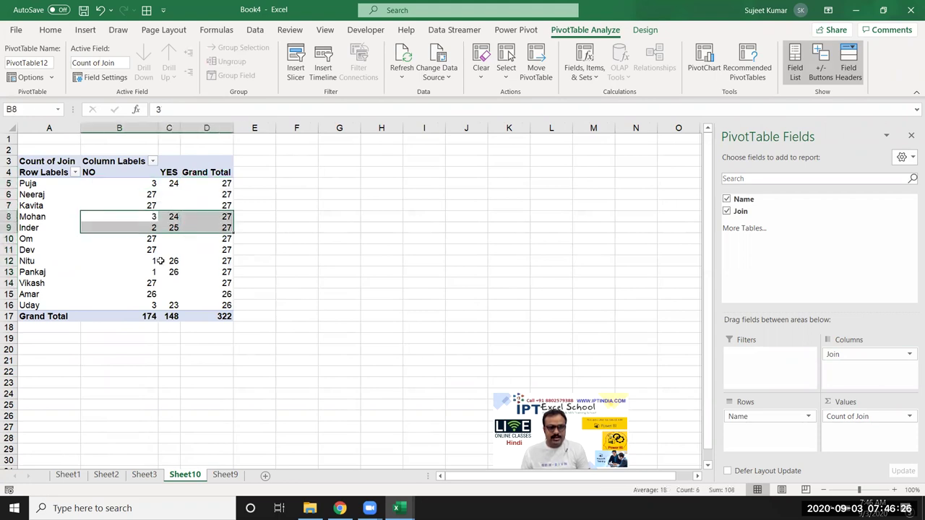
left_click_drag(153, 261, 176, 262)
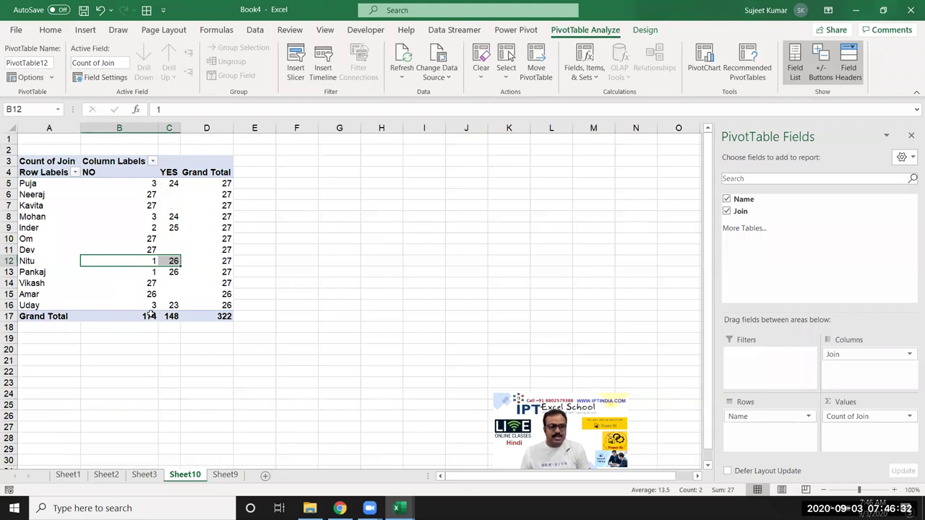
left_click_drag(133, 305, 141, 186)
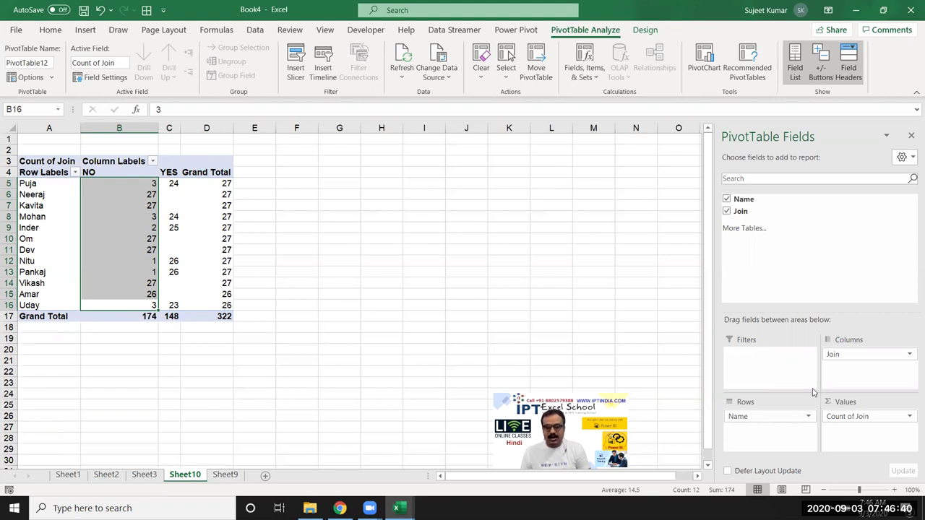
mouse_move(860, 354)
left_mouse_down()
mouse_move(770, 441)
mouse_move(856, 369)
left_mouse_up()
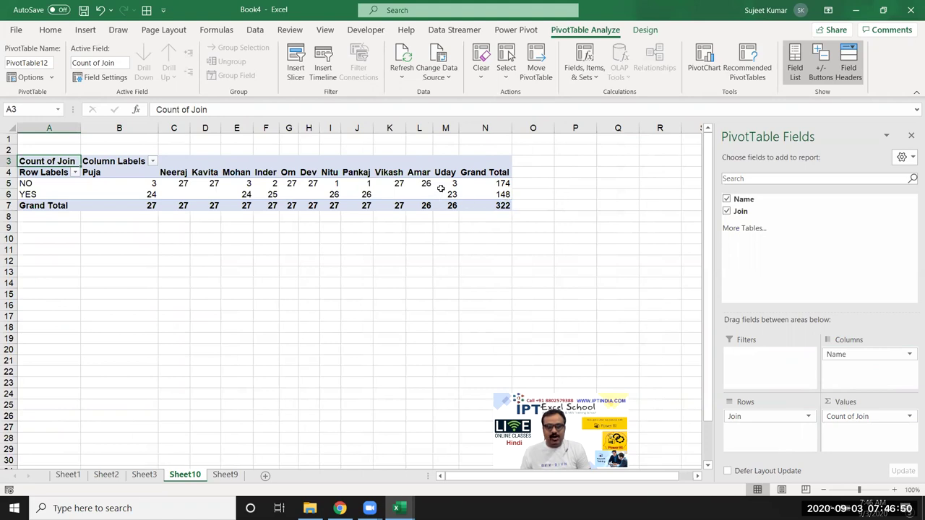
mouse_move(440, 189)
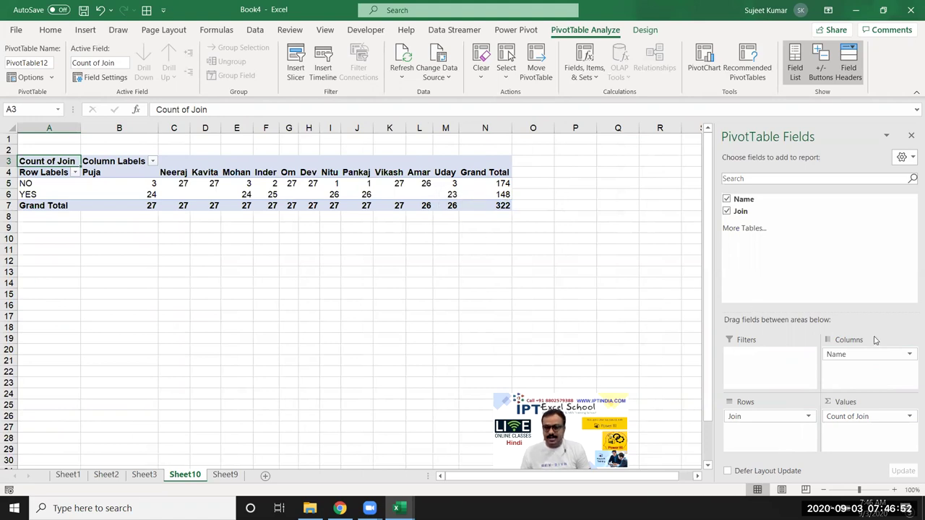
mouse_move(880, 355)
left_mouse_down()
mouse_move(879, 382)
mouse_move(791, 427)
mouse_move(852, 374)
left_mouse_up()
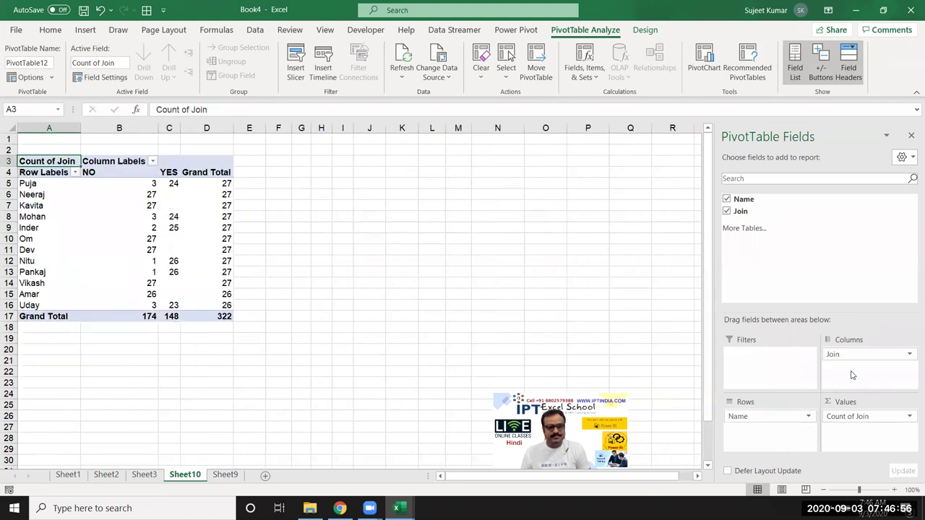
Show Count of Join values as % of Grand Total
left_click(908, 418)
left_click(849, 402)
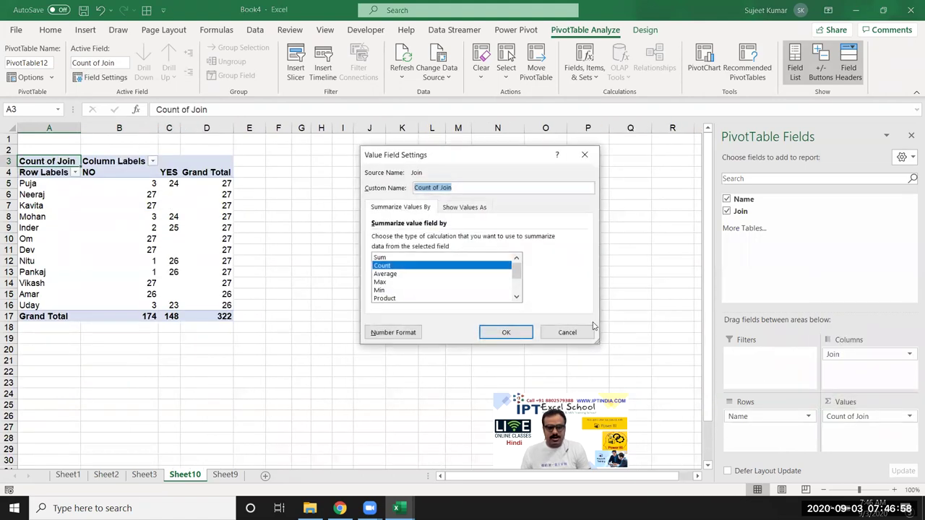
left_click(454, 209)
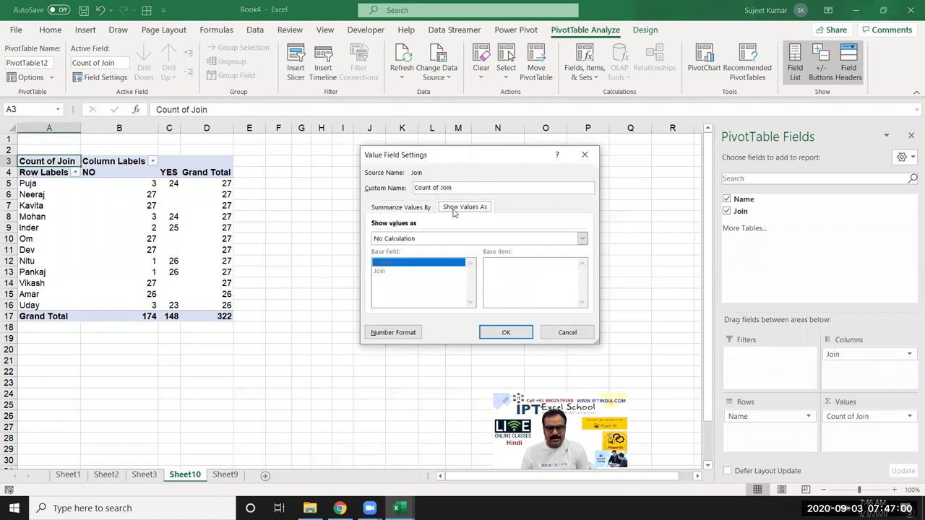
left_click(430, 239)
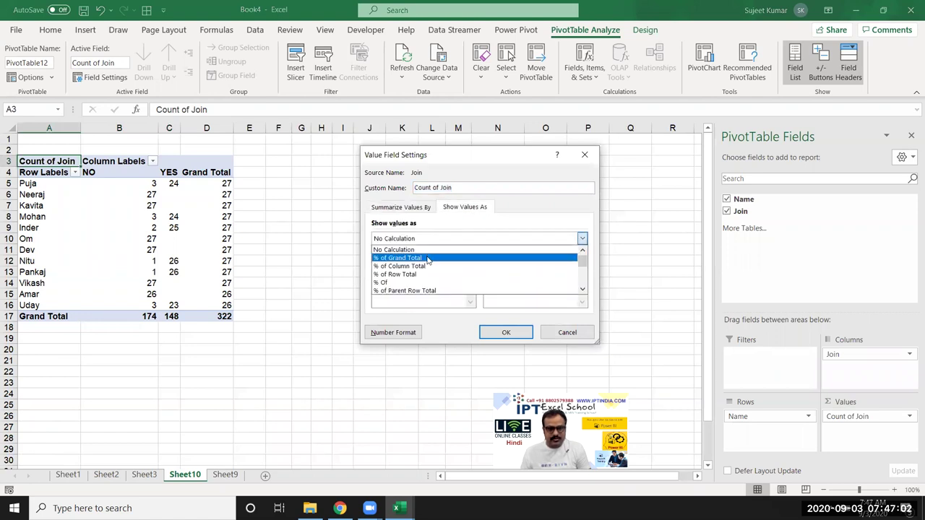
left_click(427, 258)
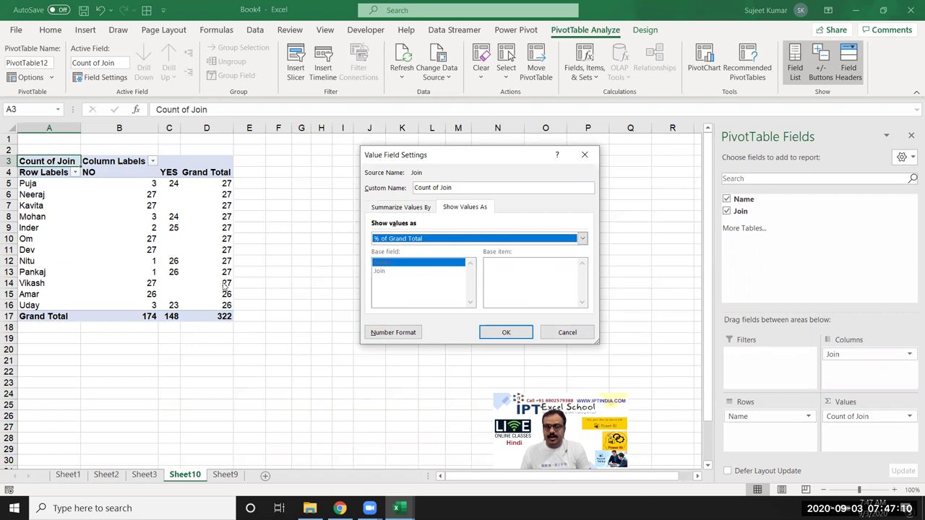
left_click(516, 331)
Check the percentages: NO 54.04%, YES 45.96%, all together 100%
left_click(137, 185)
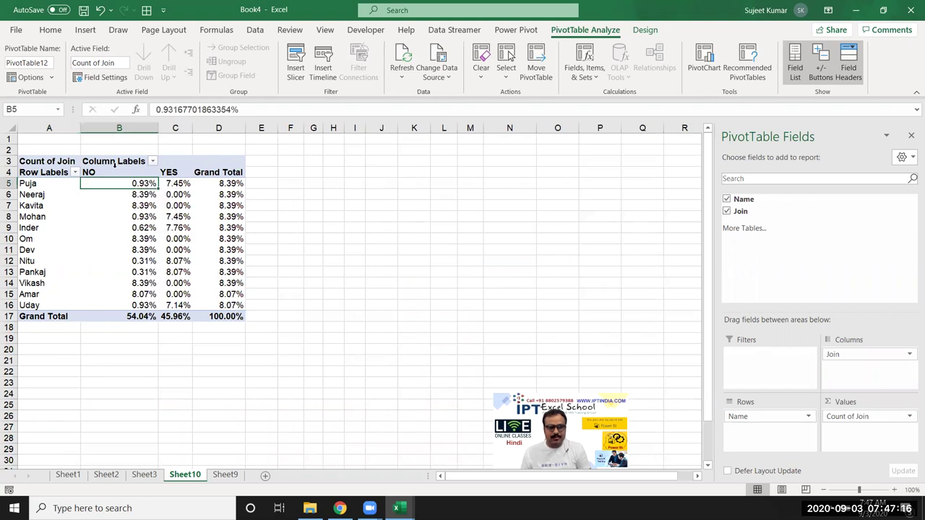
left_click(137, 318)
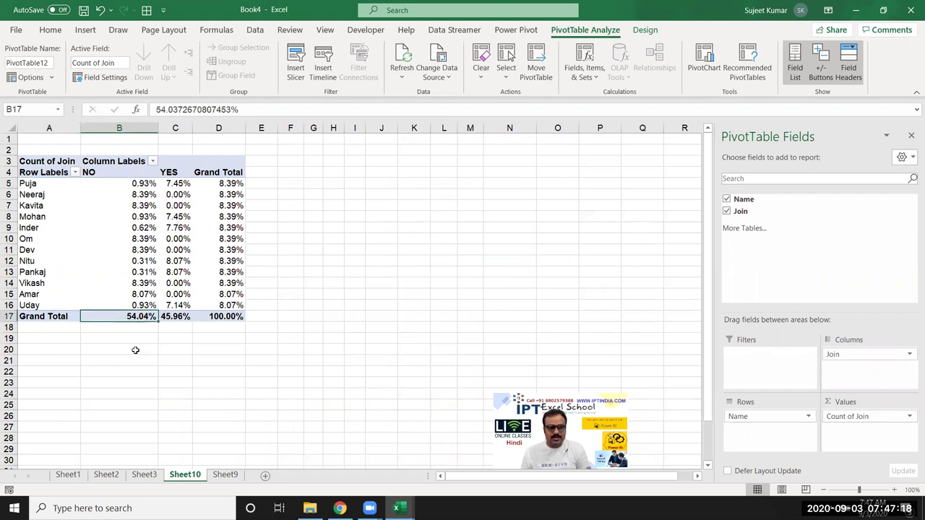
left_click(182, 318)
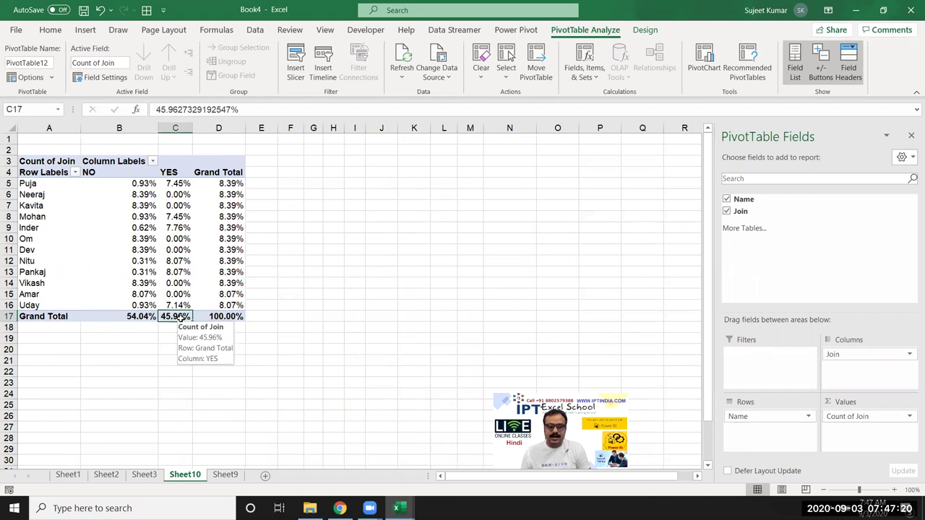
left_click_drag(142, 305, 187, 245)
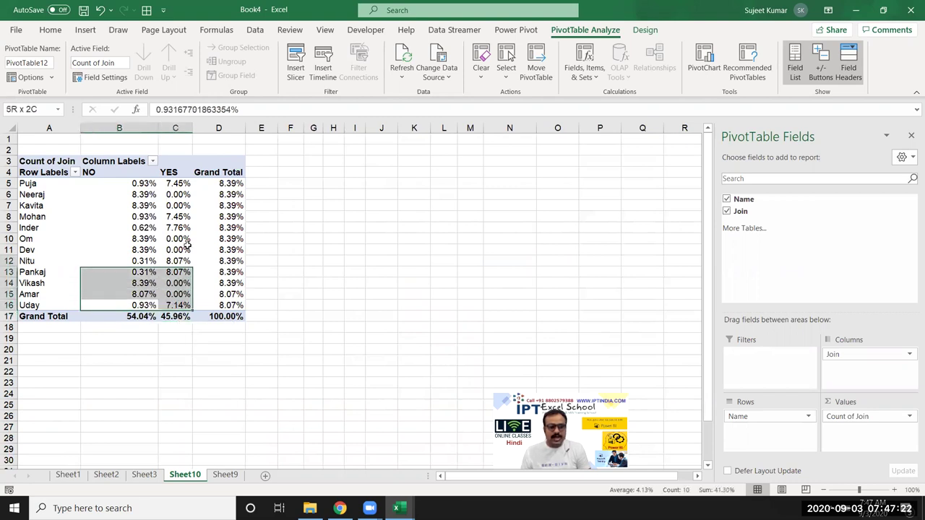
left_click_drag(186, 246, 182, 186)
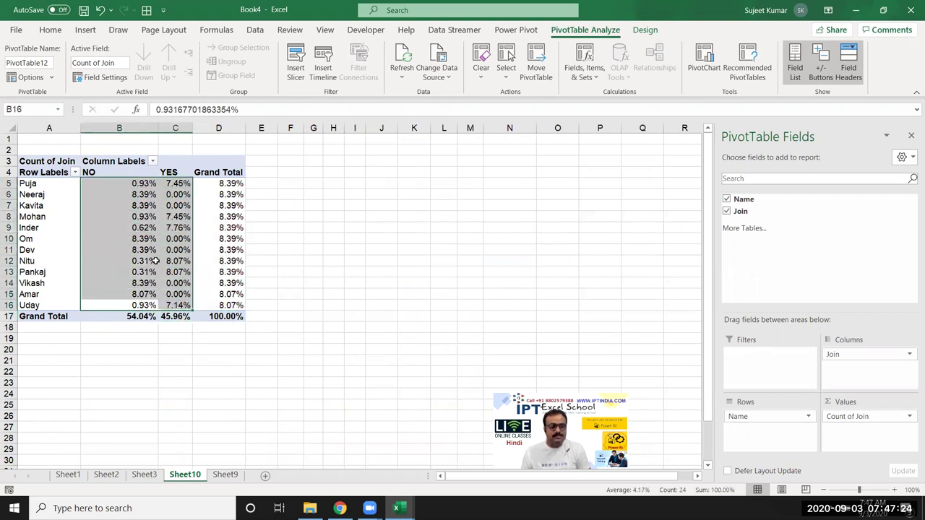
mouse_move(155, 261)
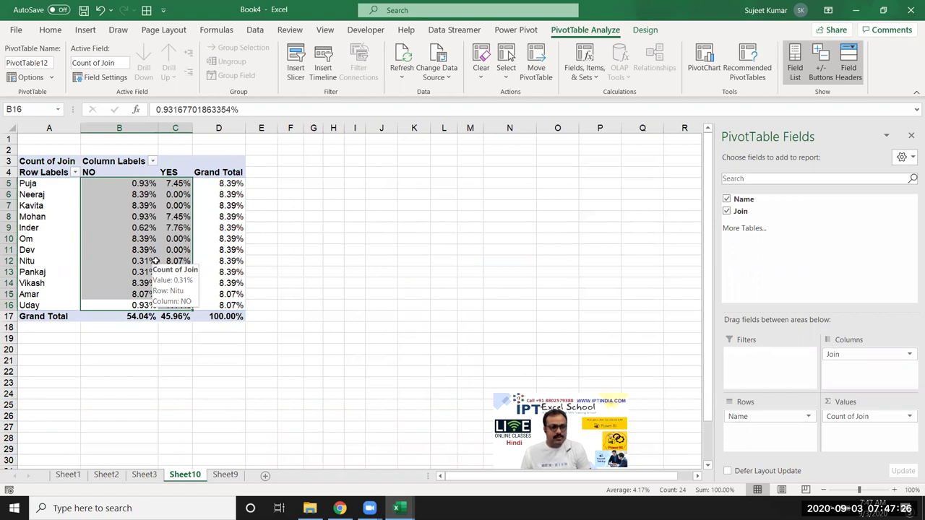
left_click(214, 168)
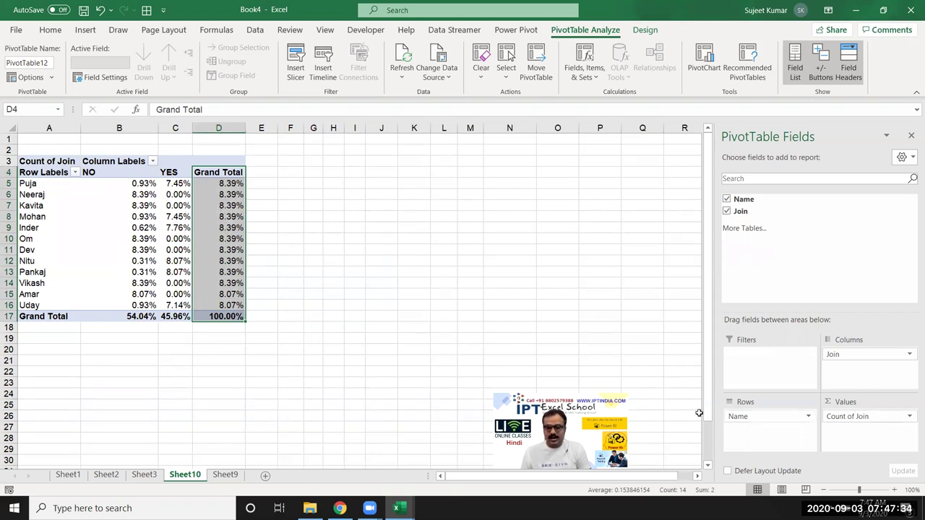
Show Count of Join values as % of Column Total
left_click(838, 417)
left_click(843, 405)
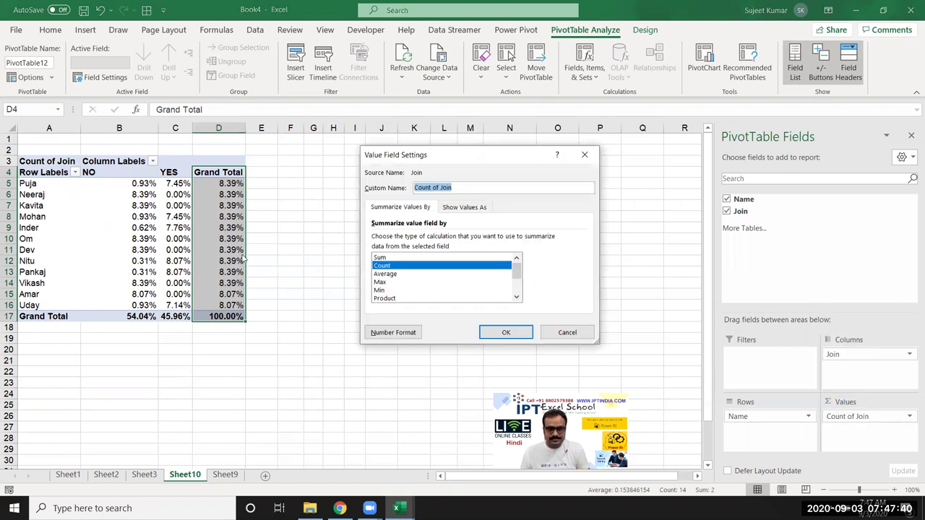
left_click(464, 208)
left_click(581, 238)
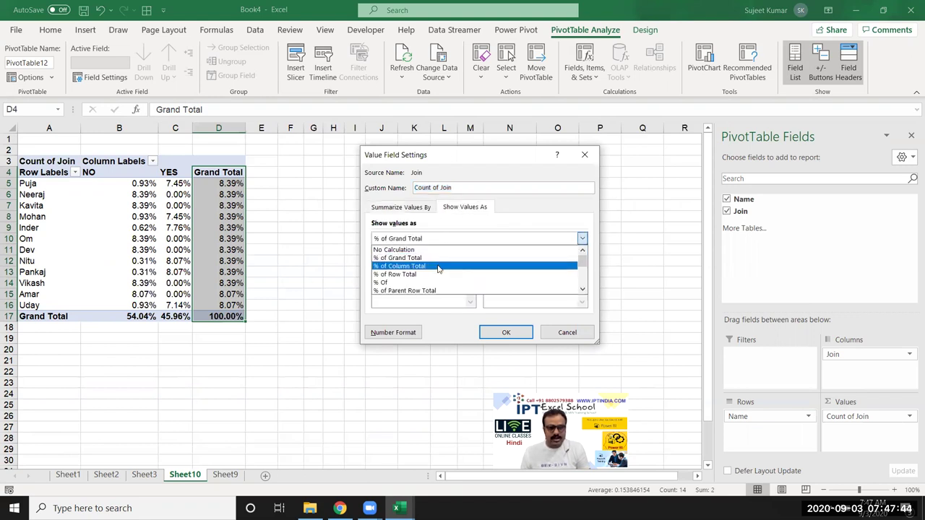
left_click(437, 267)
left_click(506, 332)
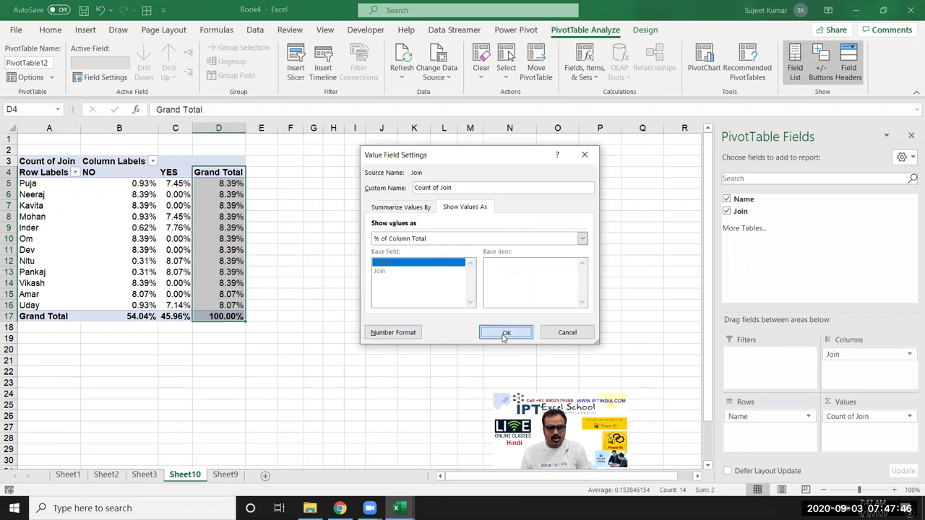
Check that the NO and YES columns each total 100.00%
left_click_drag(130, 318, 166, 322)
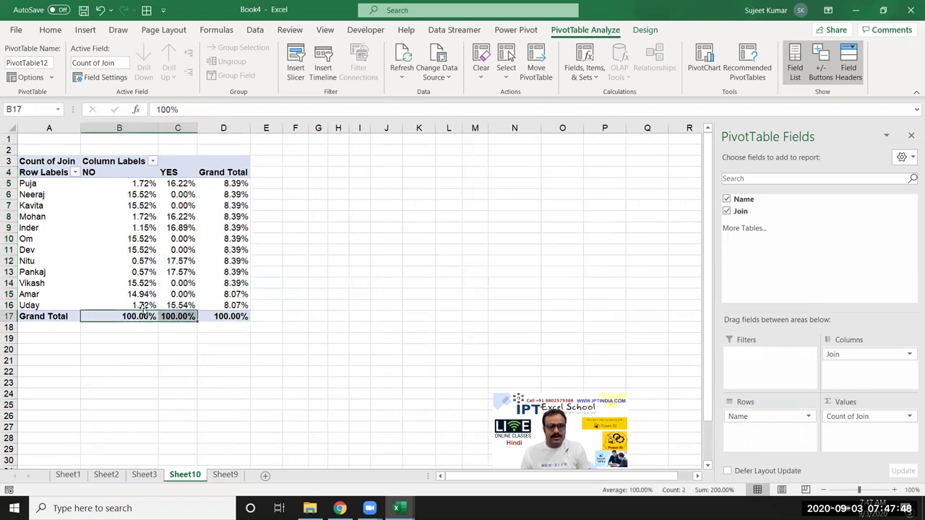
left_click_drag(120, 183, 131, 296)
left_click(133, 183)
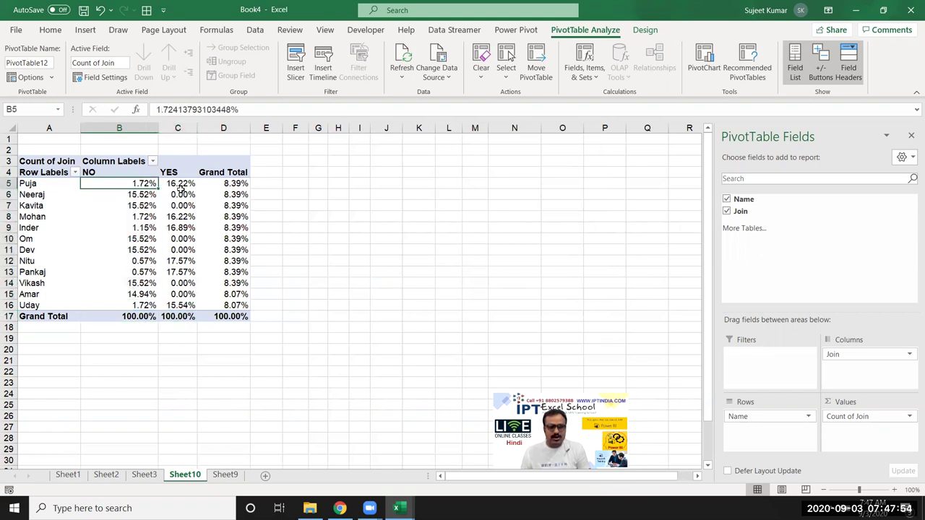
left_click_drag(177, 183, 178, 195)
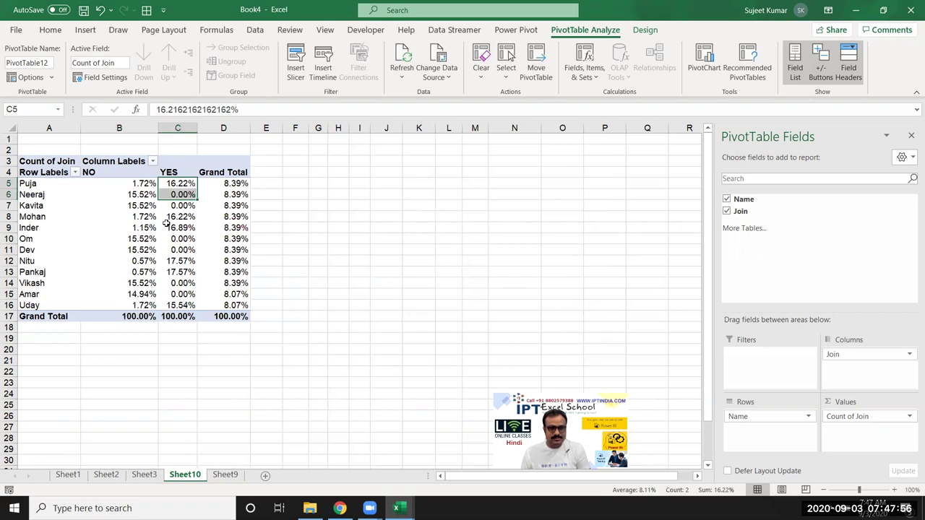
left_click(227, 186)
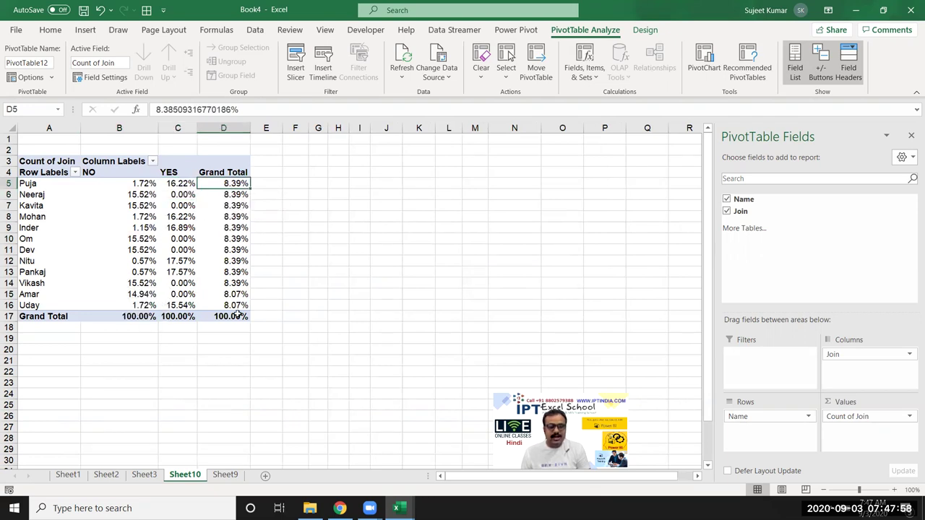
mouse_move(237, 314)
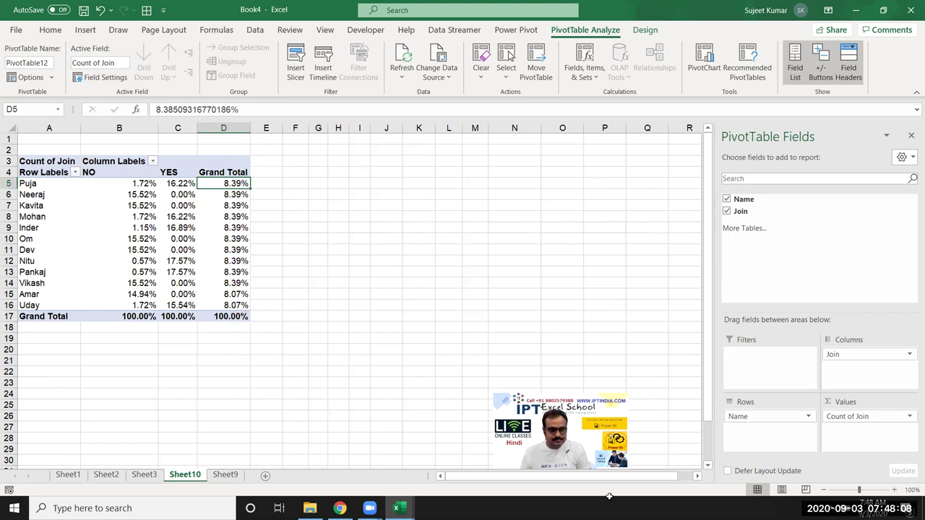
Reapply % of Grand Total, then undo it to restore counts of 174 NO and 148 YES
left_click(870, 417)
left_click(852, 405)
left_click(463, 209)
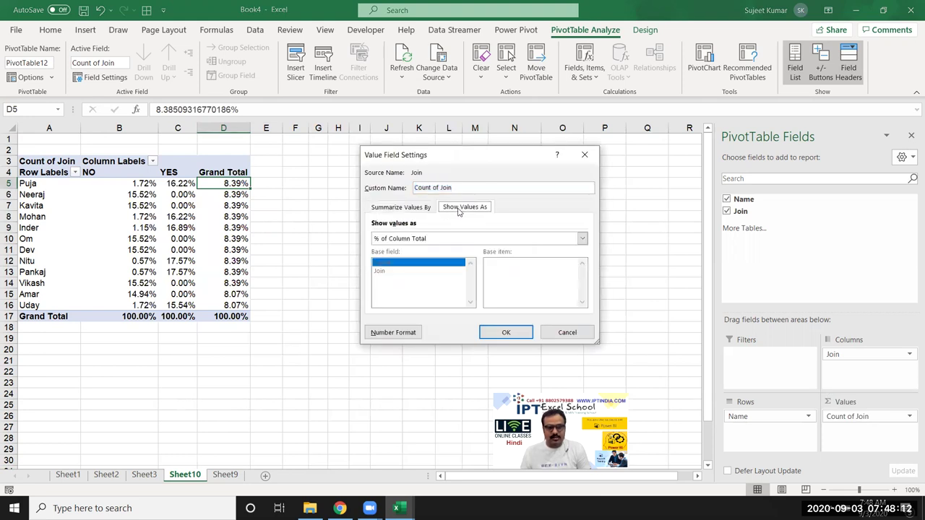
left_click(412, 241)
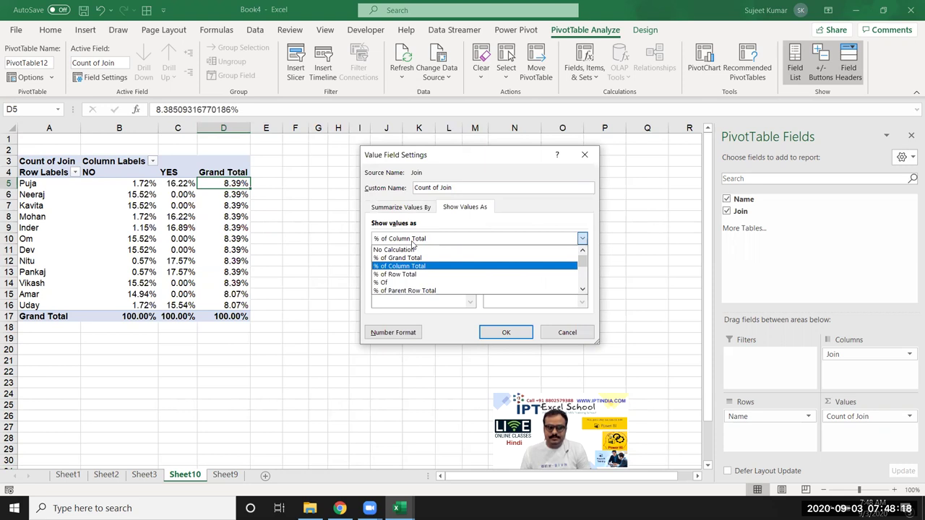
left_click(602, 339)
left_click(586, 332)
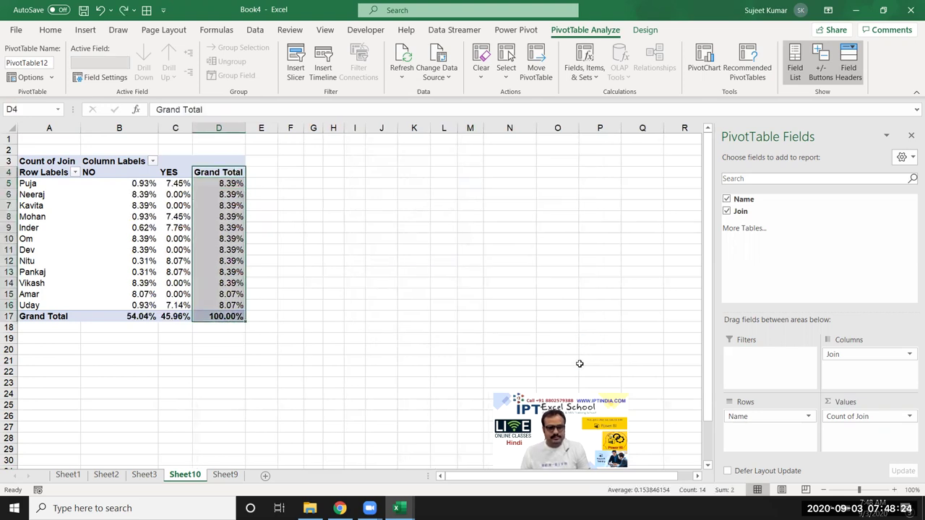
key("ctrl+z")
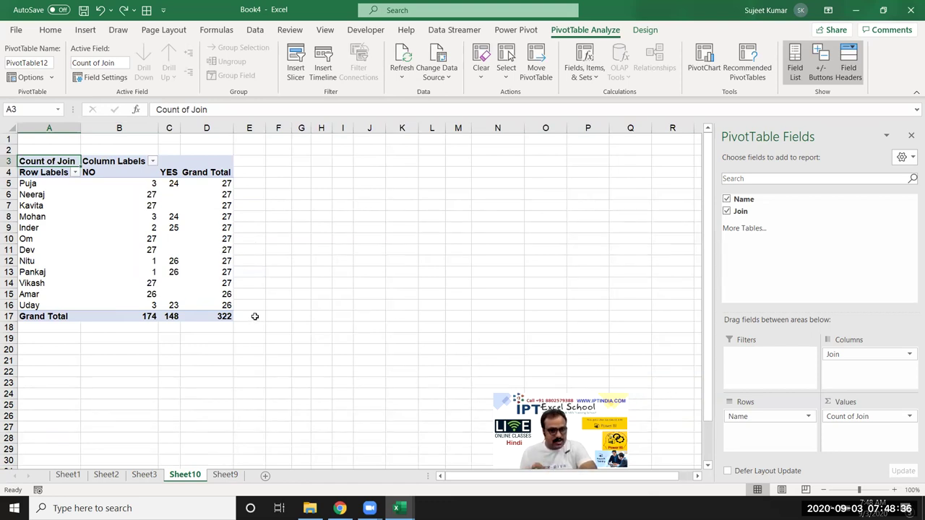
left_click(223, 317)
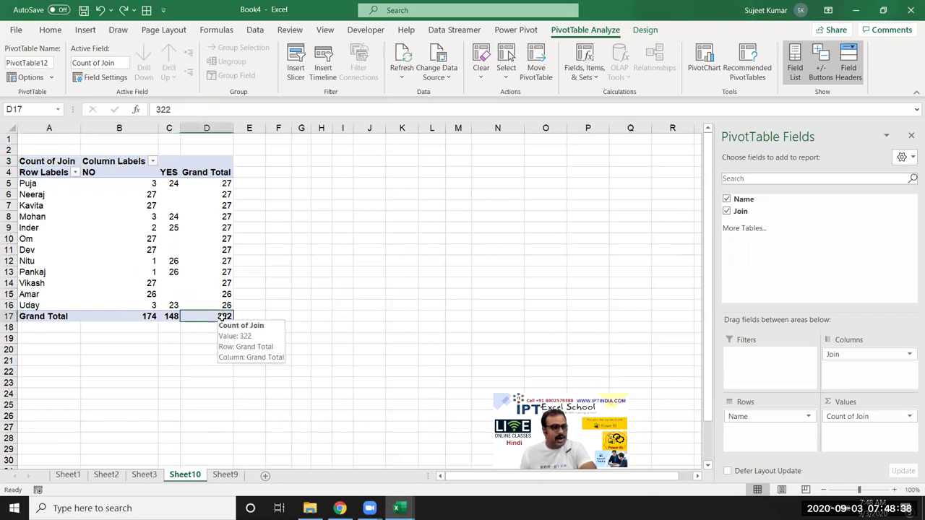
left_click_drag(203, 303, 136, 193)
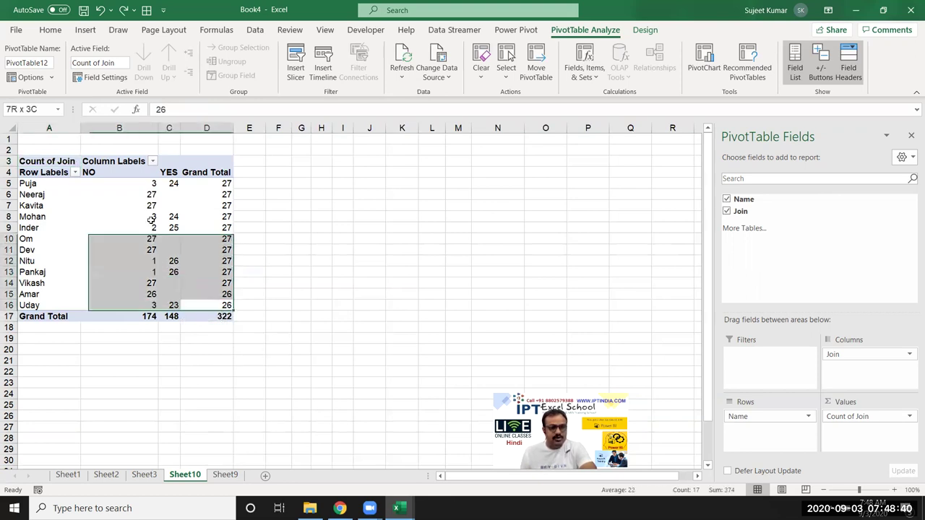
mouse_move(133, 184)
left_mouse_down()
mouse_move(156, 215)
mouse_move(173, 307)
left_mouse_up()
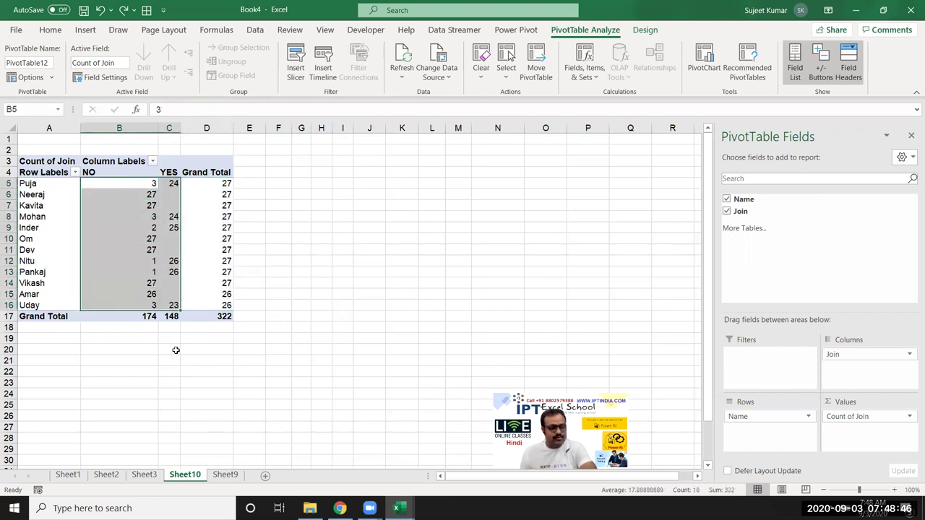
left_click_drag(152, 314, 140, 185)
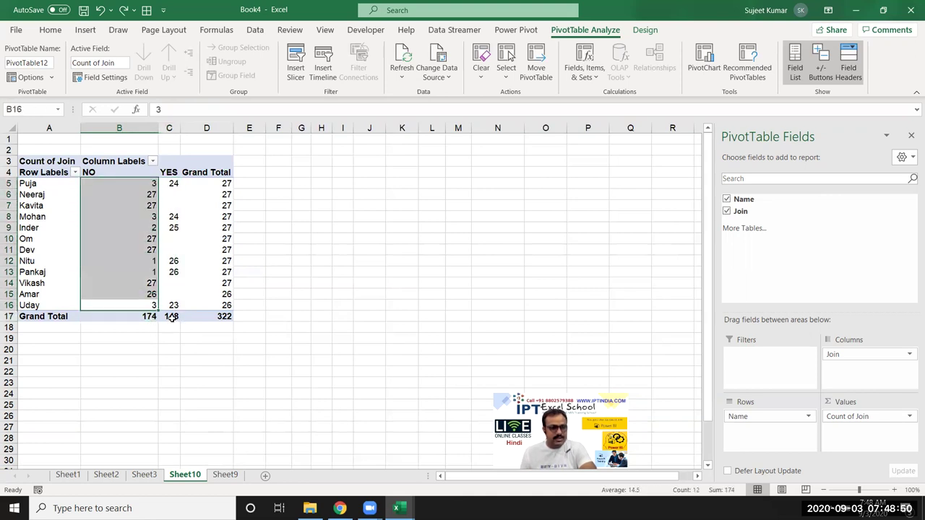
left_click_drag(172, 306, 174, 183)
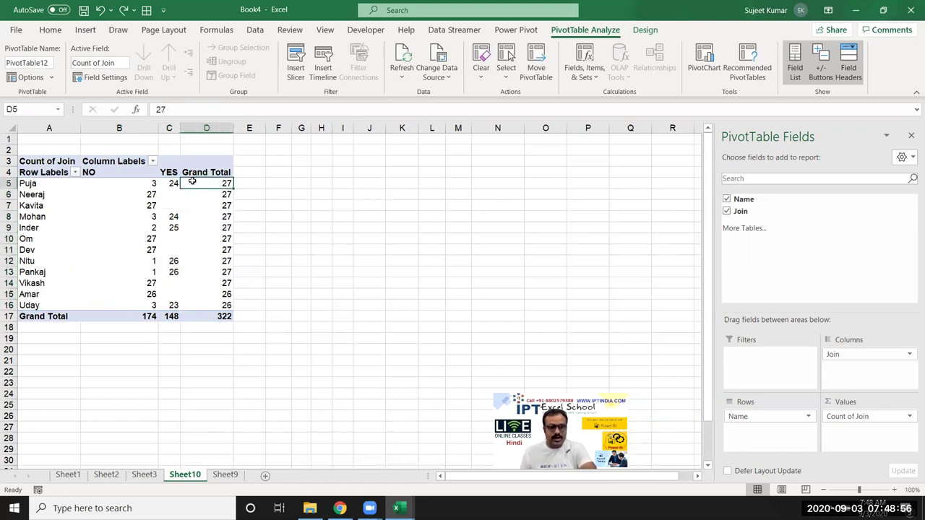
left_click_drag(173, 183, 154, 182)
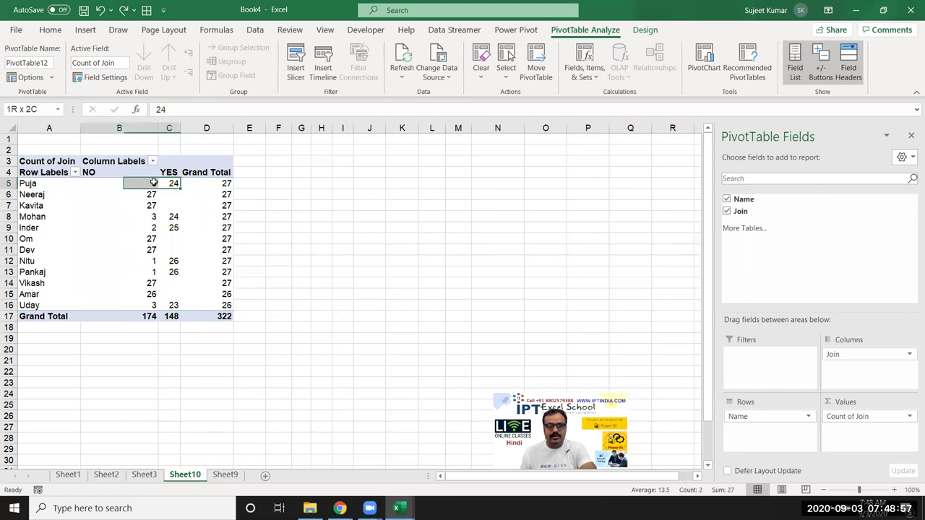
left_click(221, 196)
mouse_move(172, 202)
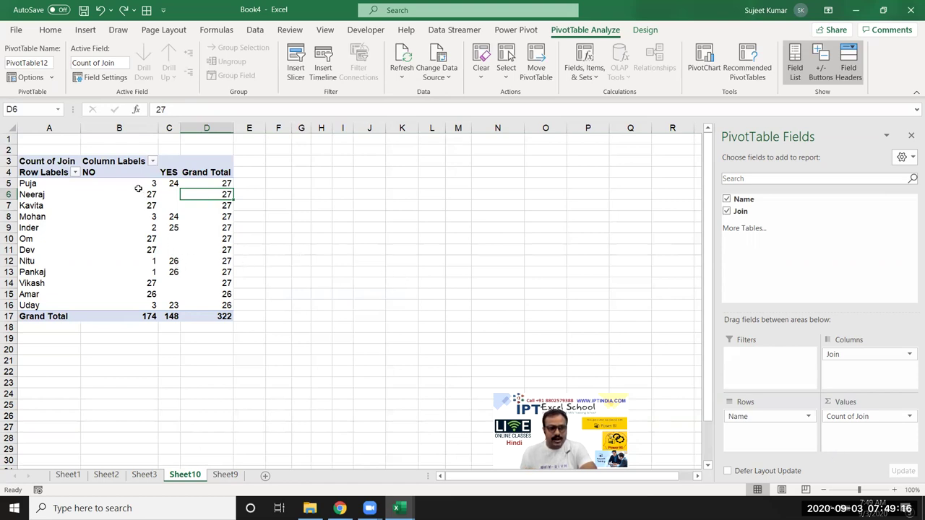
left_click_drag(145, 183, 174, 302)
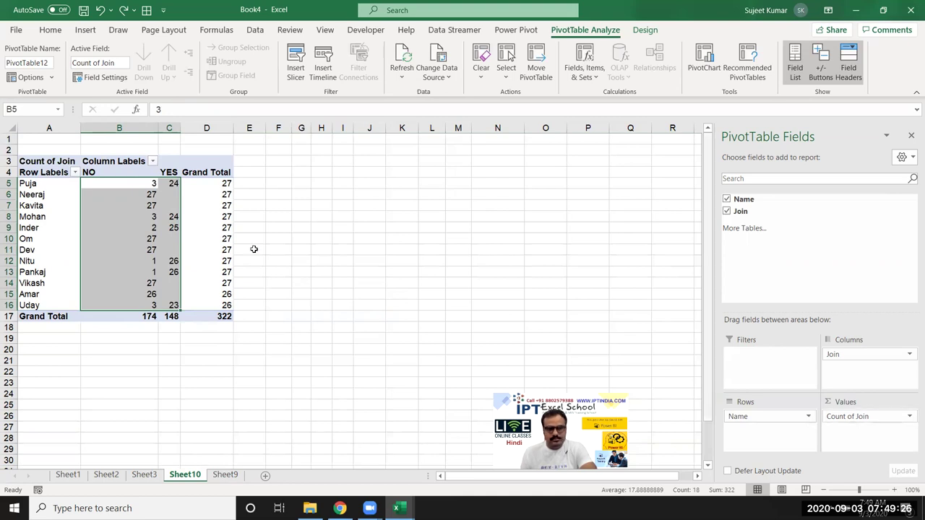
mouse_move(163, 230)
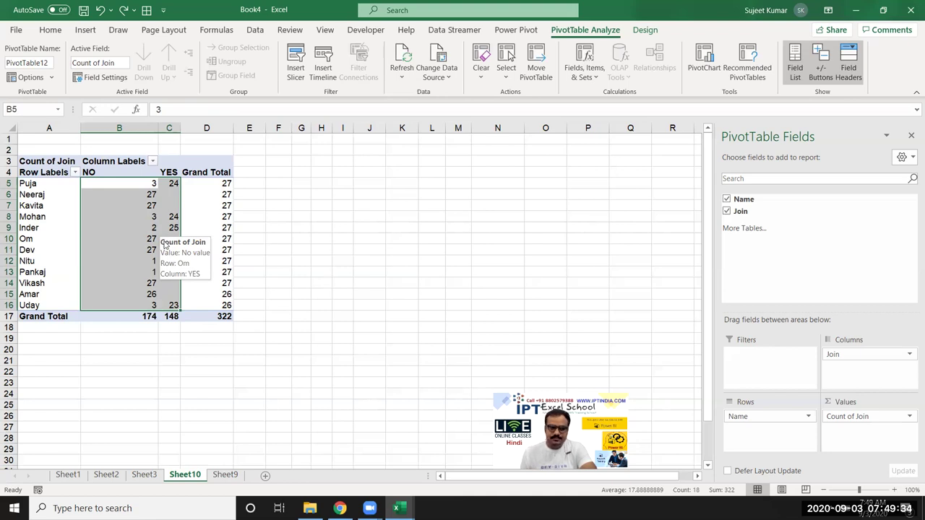
mouse_move(161, 249)
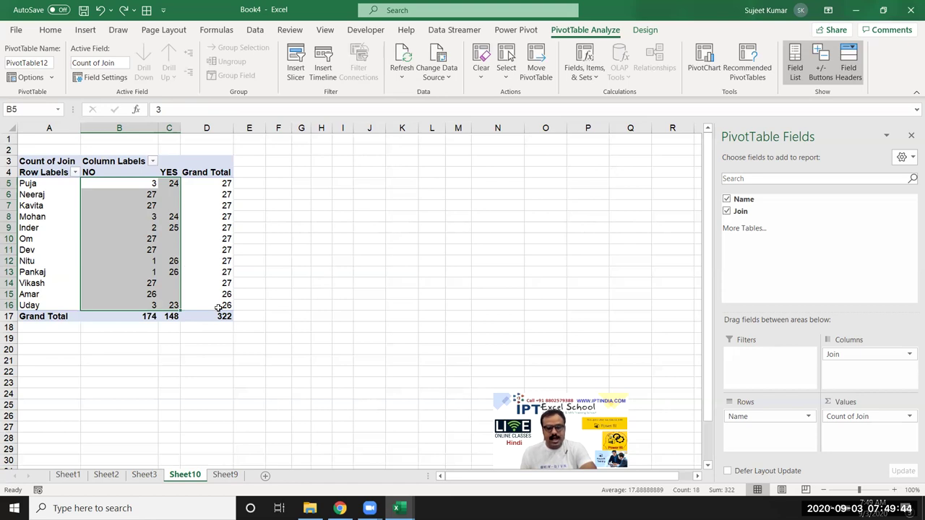
mouse_move(218, 308)
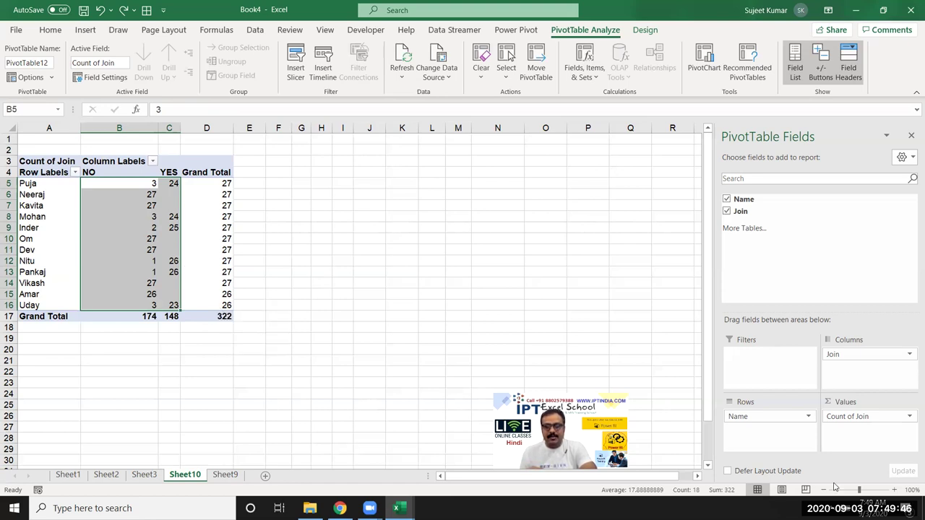
left_click_drag(889, 354, 791, 361)
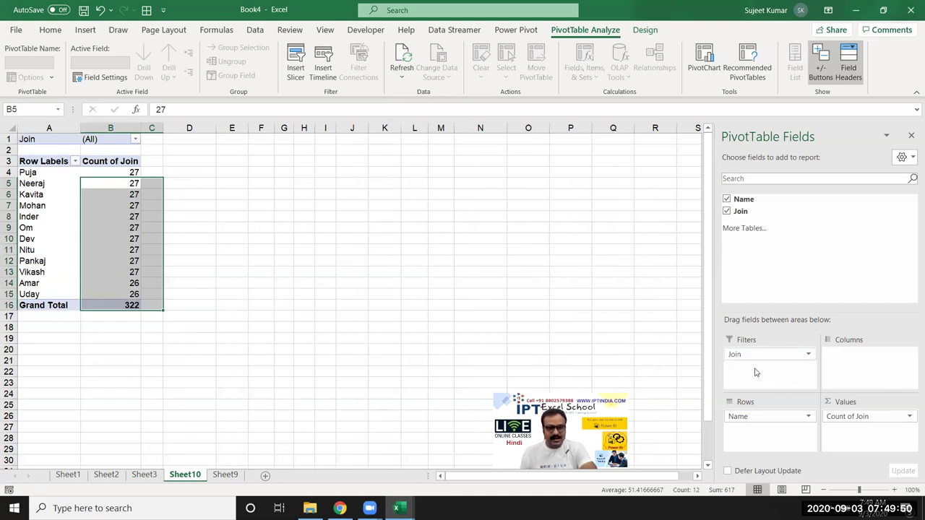
Return Join to column labels, then move it into the report Filters area
mouse_move(758, 355)
left_mouse_down()
mouse_move(872, 368)
mouse_move(791, 282)
left_mouse_up()
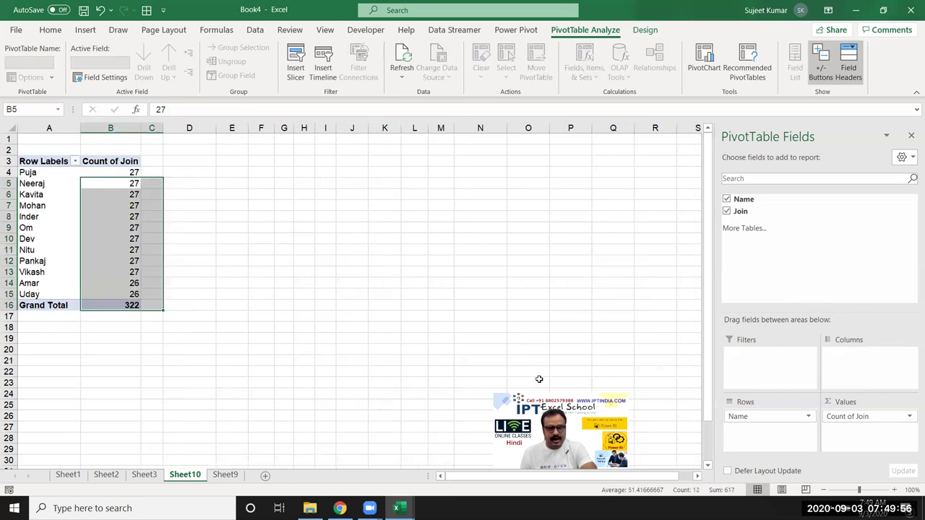
left_click(130, 183)
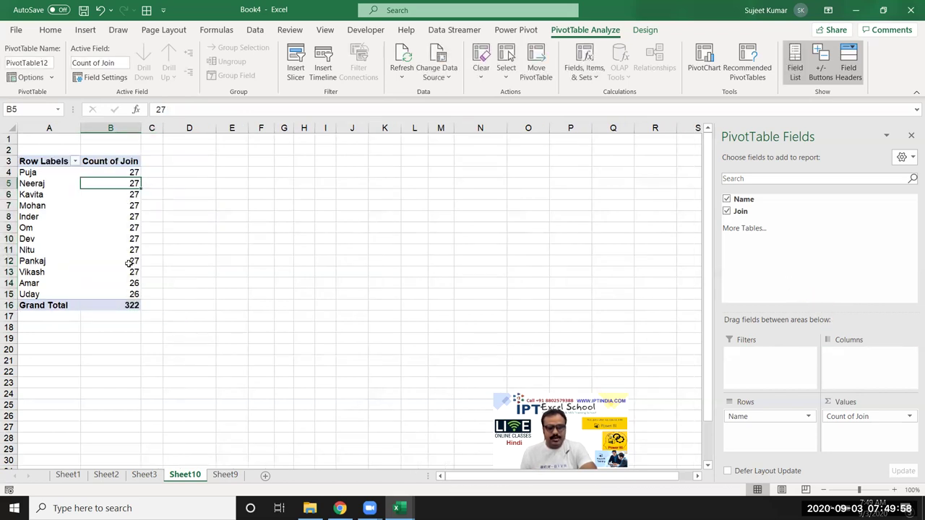
left_click_drag(133, 295, 118, 177)
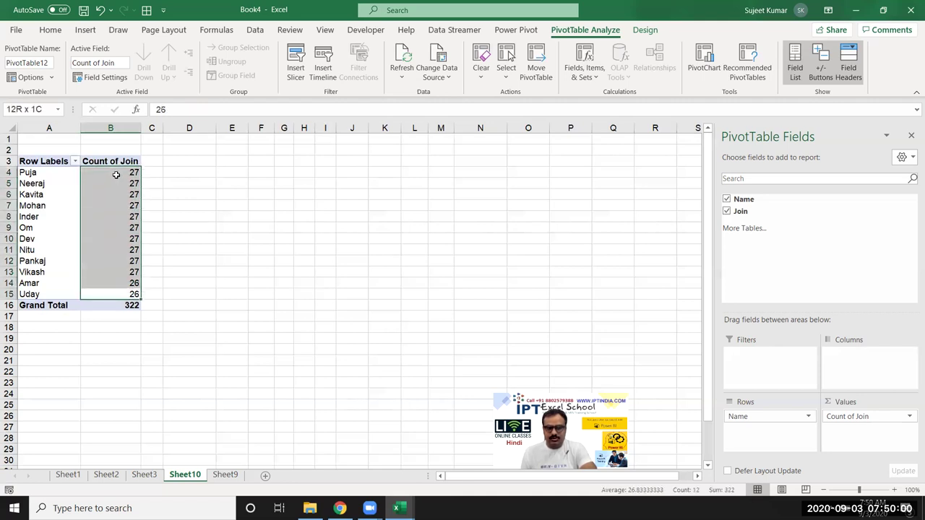
mouse_move(757, 213)
left_mouse_down()
mouse_move(787, 370)
mouse_move(784, 361)
left_mouse_up()
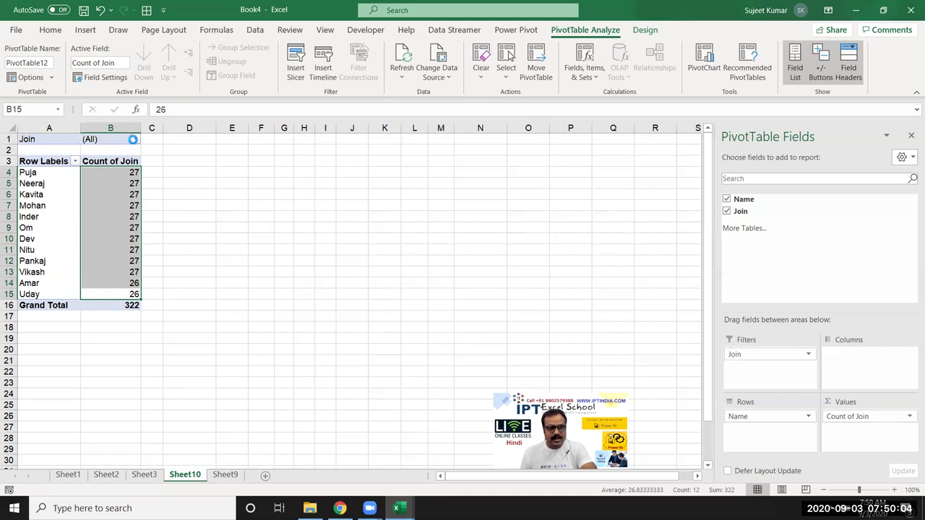
Filter the pivot to NO, then YES, then back to (All) for a 322 total
left_click(135, 138)
left_click(21, 177)
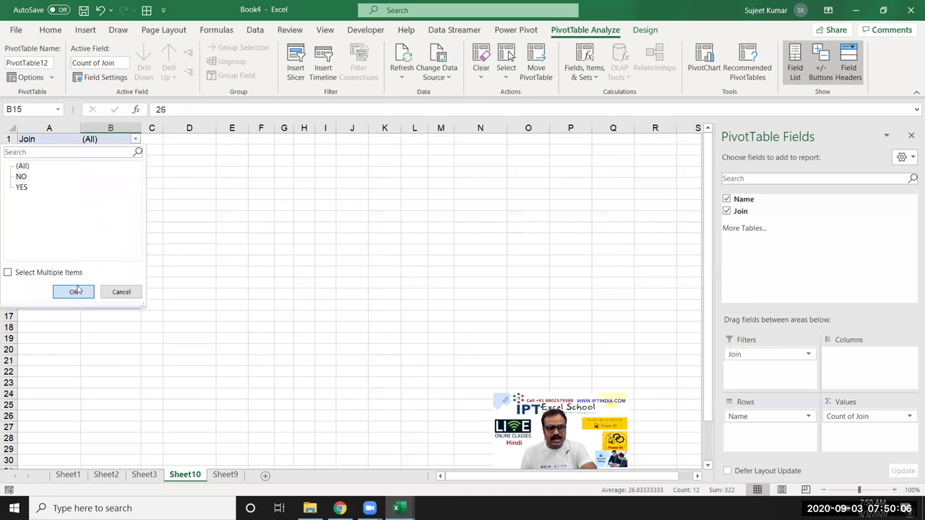
left_click(73, 291)
left_click(136, 139)
left_click(22, 188)
left_click(73, 292)
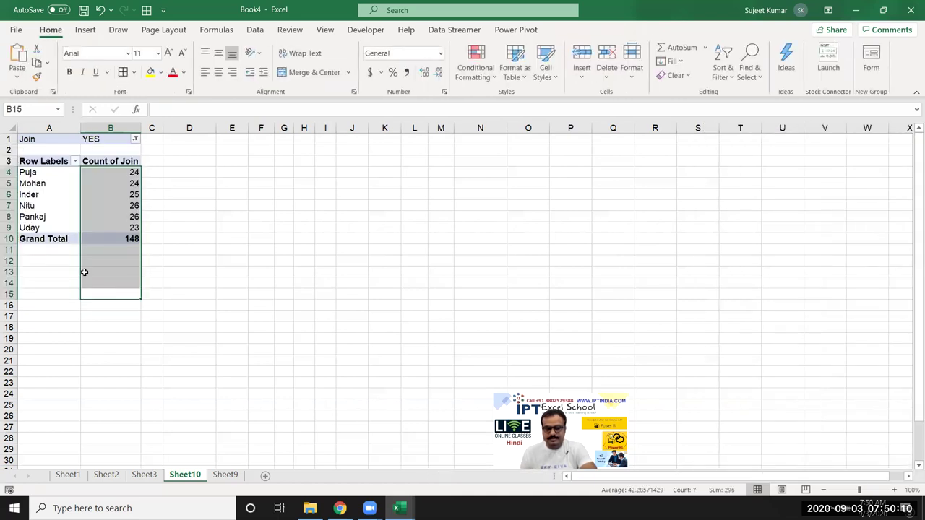
left_click(136, 215)
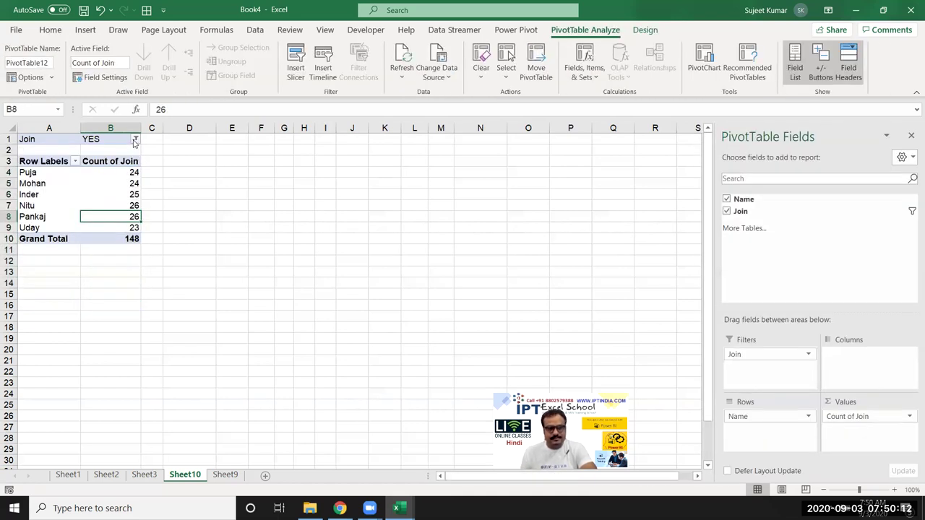
left_click(135, 142)
left_click(30, 167)
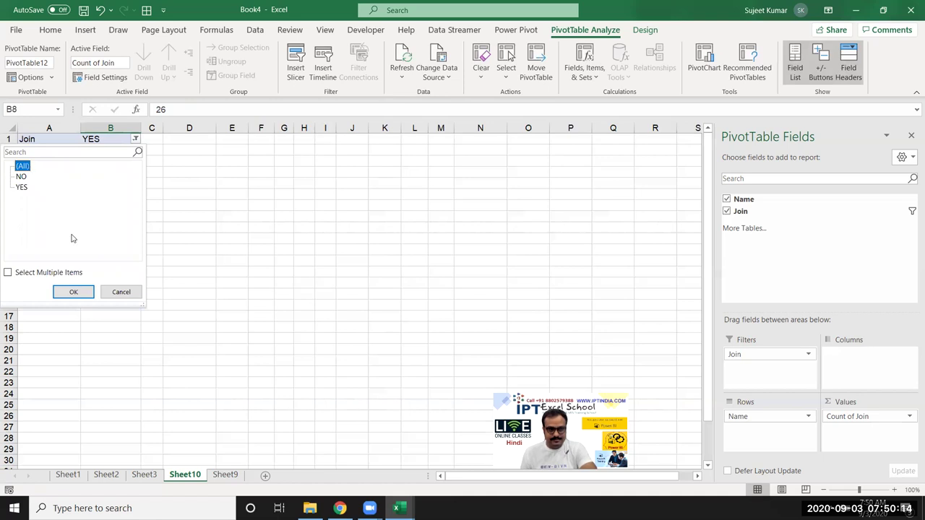
left_click(73, 292)
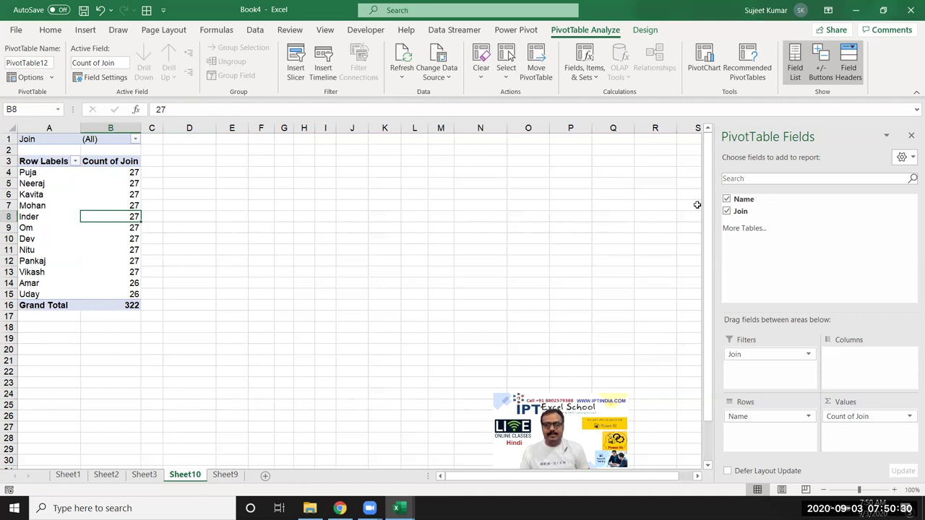
Close the pivot field list and open the recent extp workbook
left_click(911, 135)
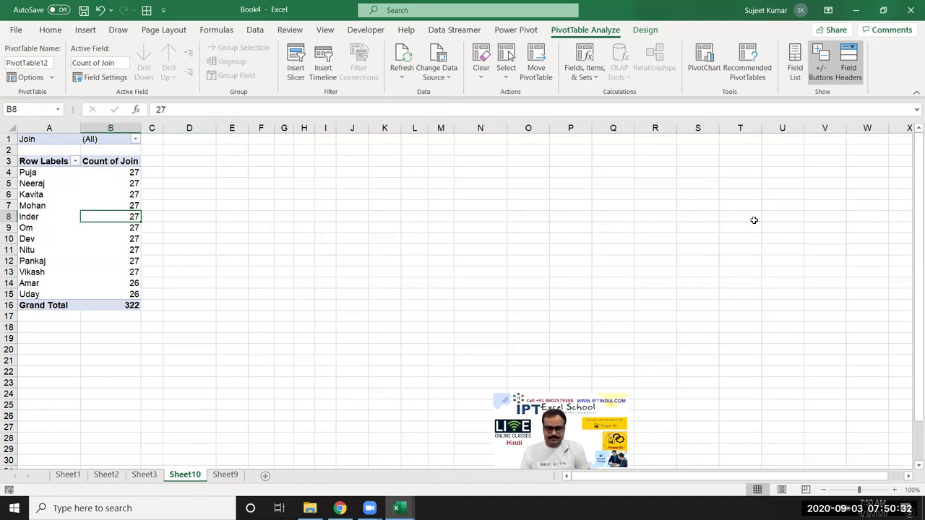
left_click(16, 30)
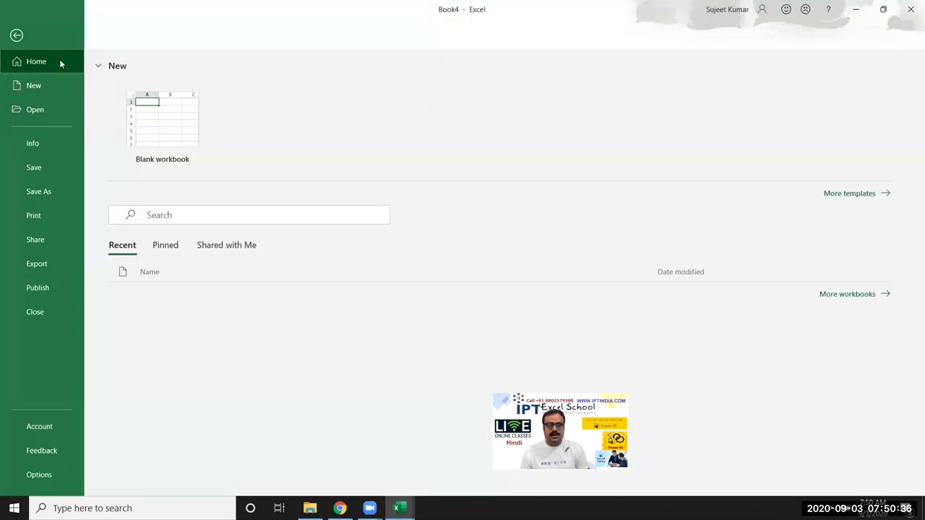
left_click(251, 346)
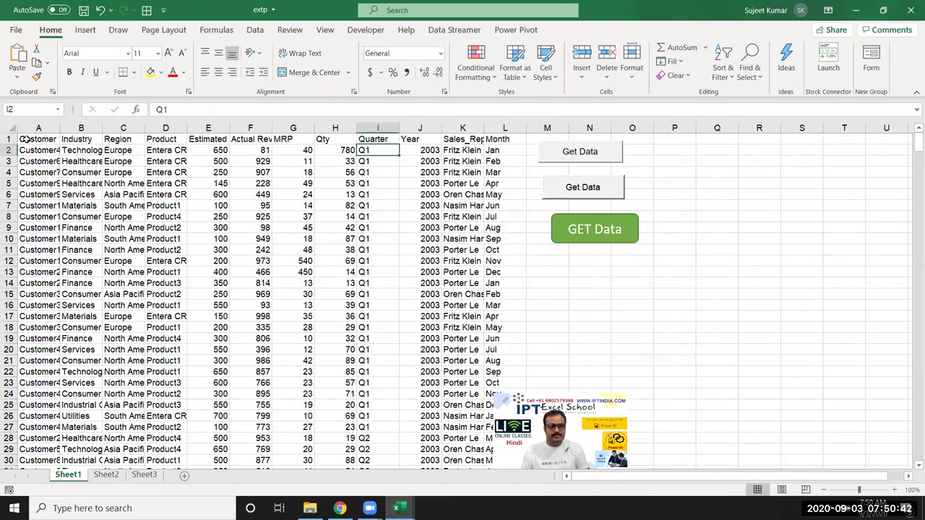
Copy the sales data A1:L504 and paste it into a new blank workbook
left_click(23, 140)
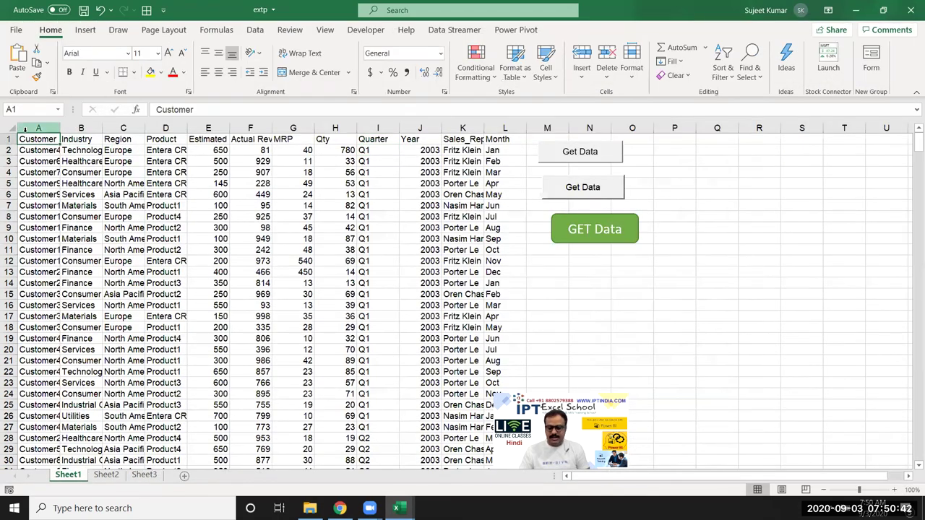
key("ctrl+shift+Right")
key("ctrl+shift+Down")
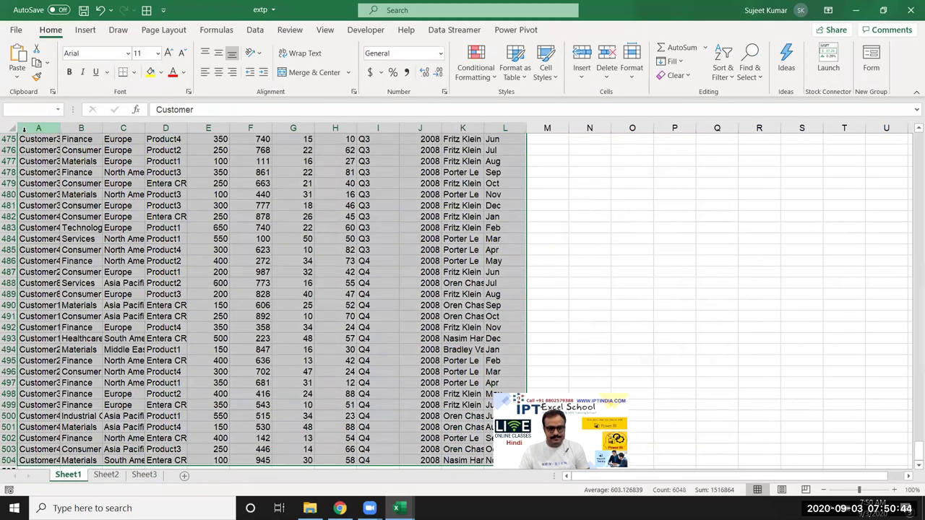
key("ctrl+c")
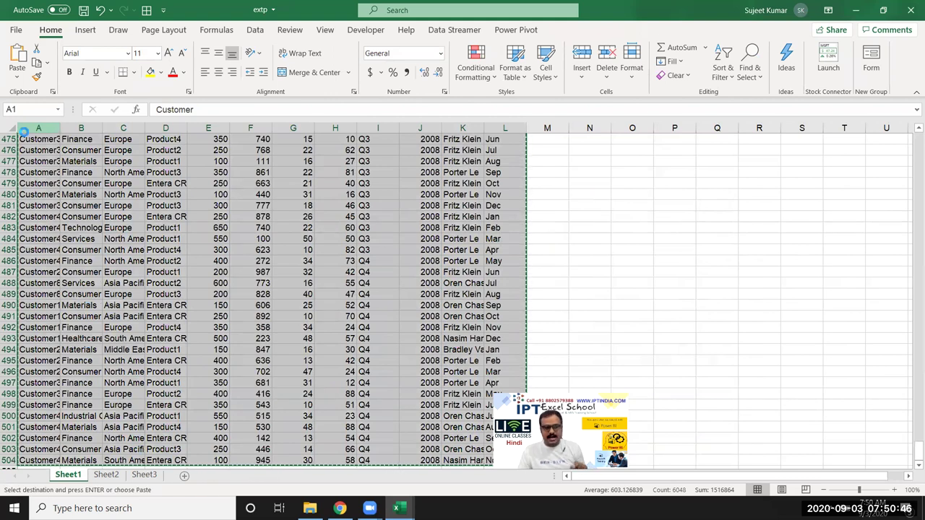
key("ctrl+n")
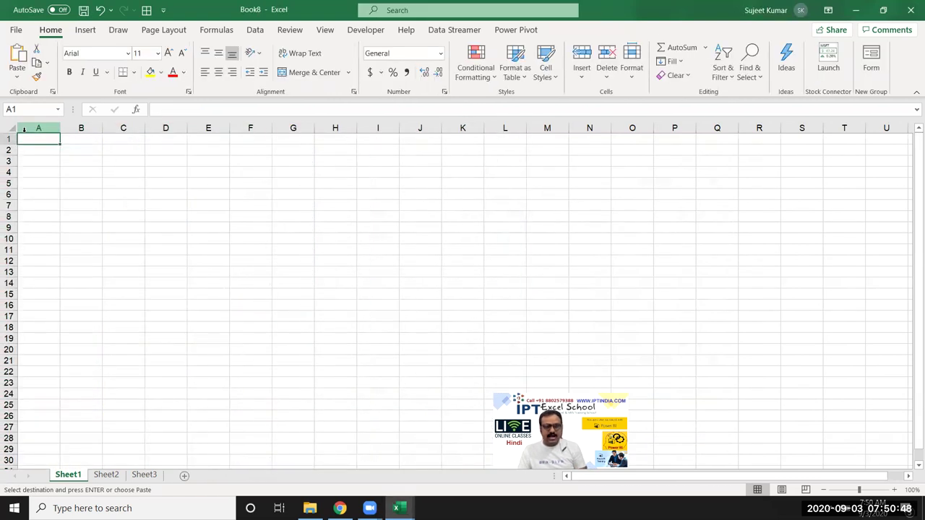
key("ctrl+v")
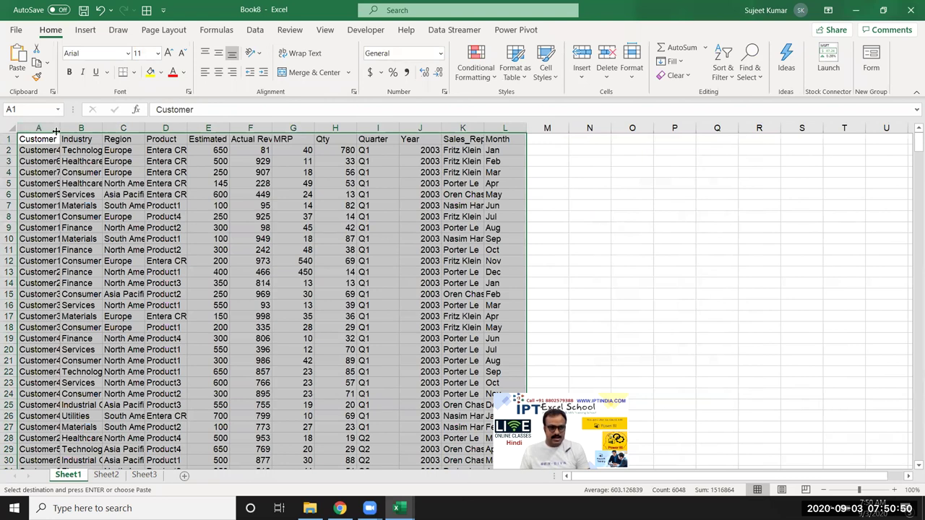
Autofit column A and build a new-sheet pivot summing Qty by Industry
double_click(57, 129)
left_click(40, 139)
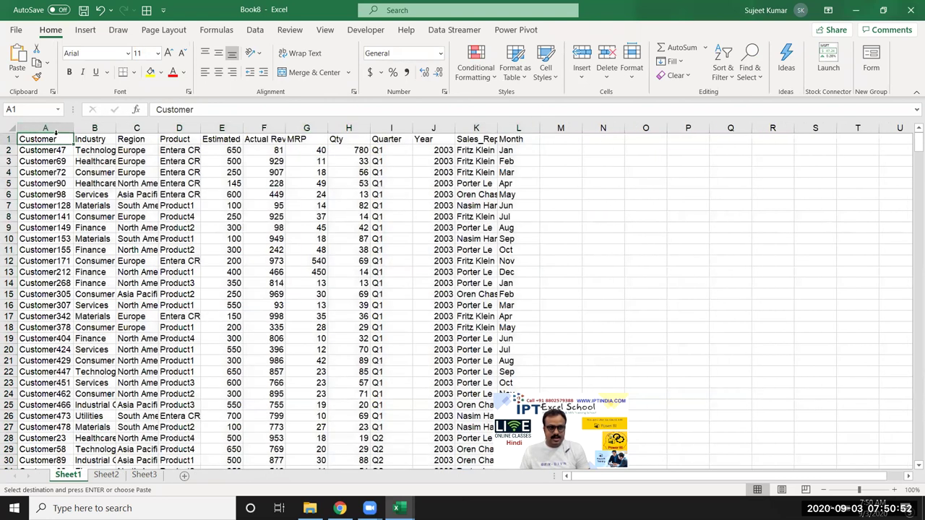
left_click(86, 29)
left_click(22, 58)
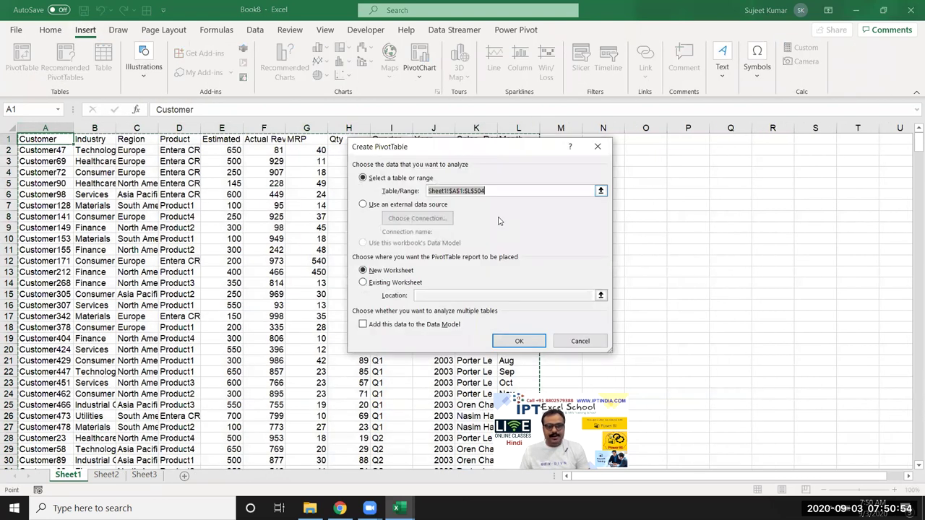
left_click(526, 347)
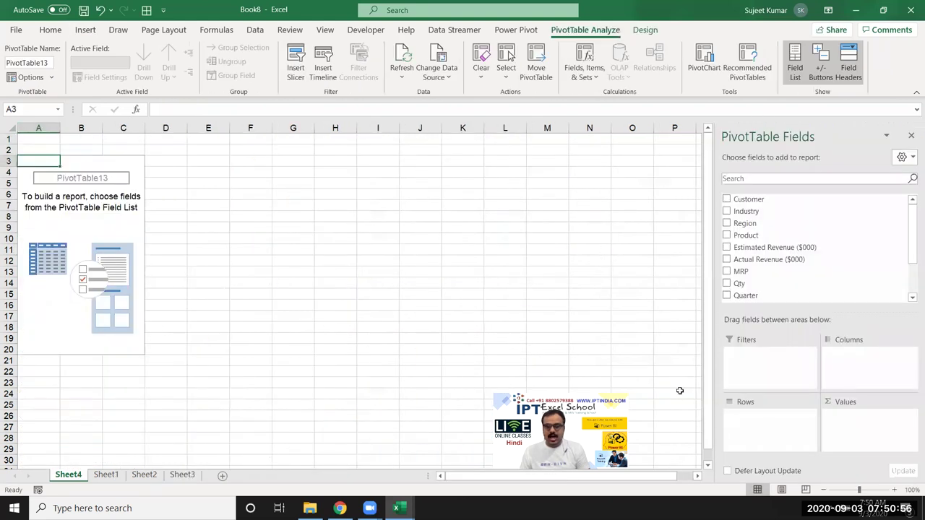
mouse_move(766, 200)
left_mouse_down()
mouse_move(782, 225)
mouse_move(784, 430)
left_mouse_up()
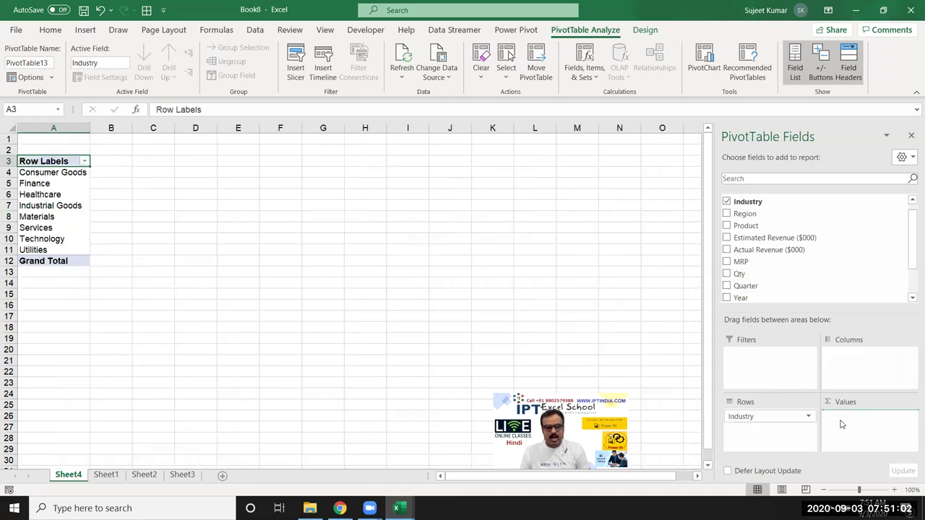
left_click_drag(841, 424, 838, 422)
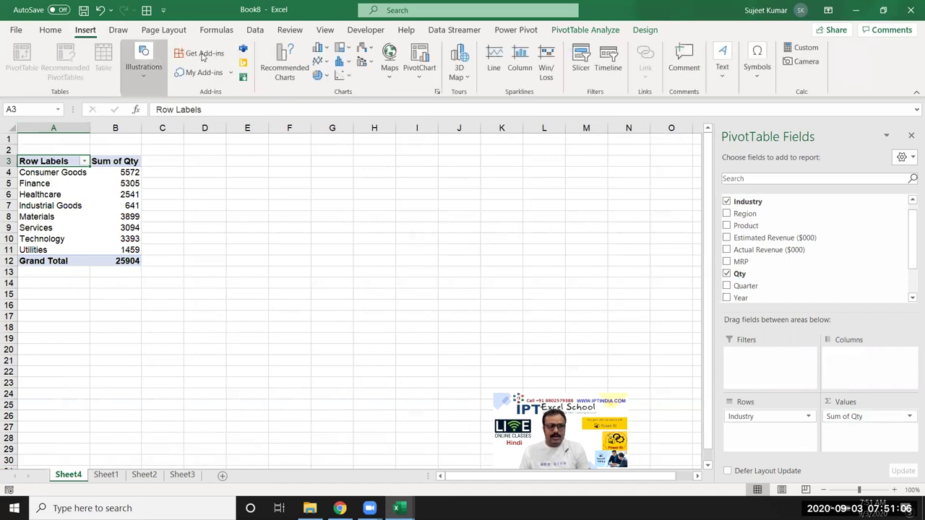
Insert a clustered column PivotChart, then position and widen it beside the pivot table
left_click(321, 48)
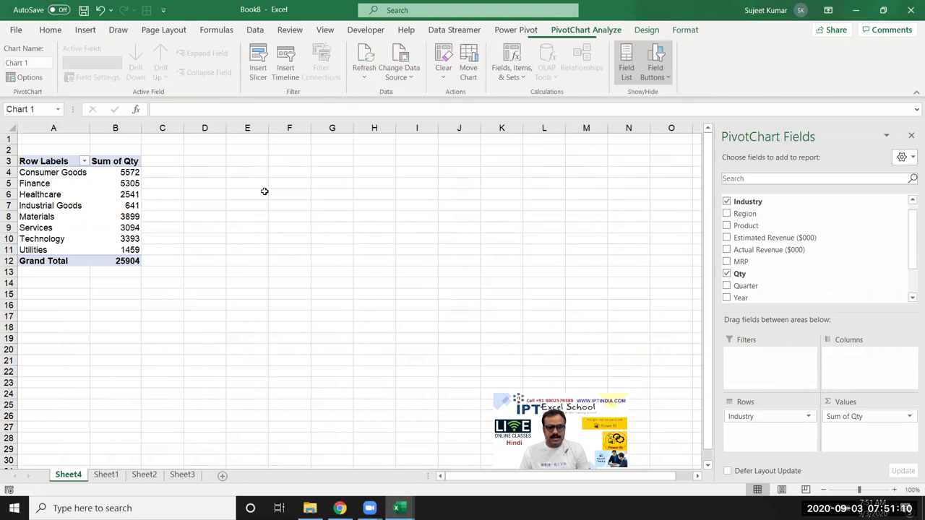
left_click_drag(284, 226, 259, 157)
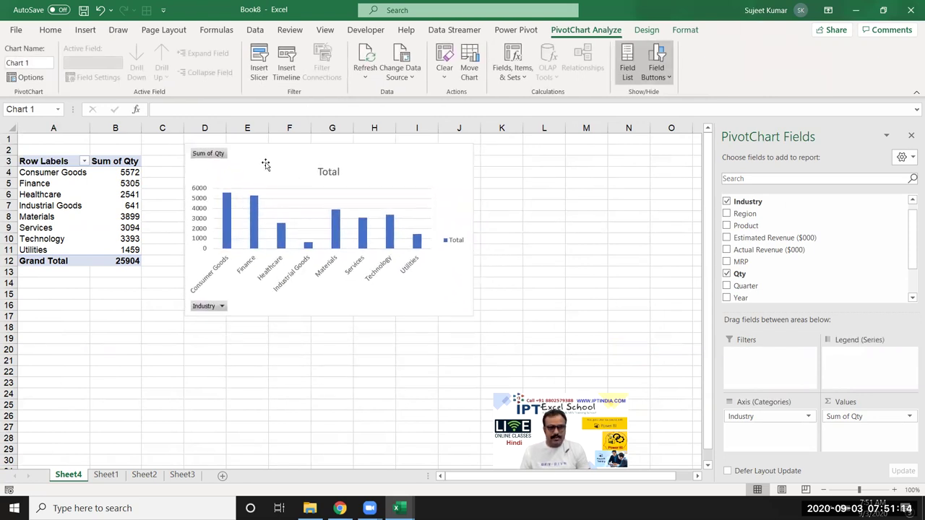
left_click_drag(259, 157, 254, 153)
left_click_drag(475, 315, 517, 320)
Add MRP to the pivot values and summarize it by Average
left_click_drag(741, 262, 867, 429)
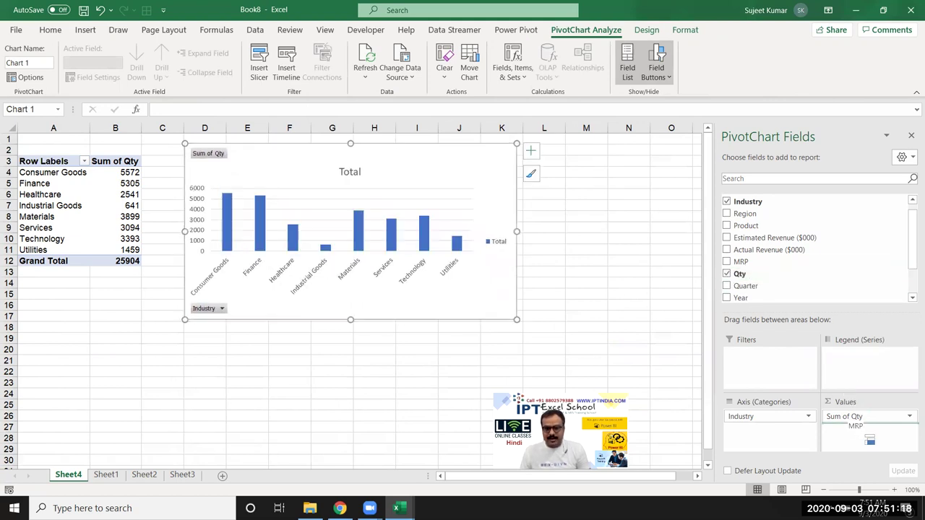
left_click(868, 431)
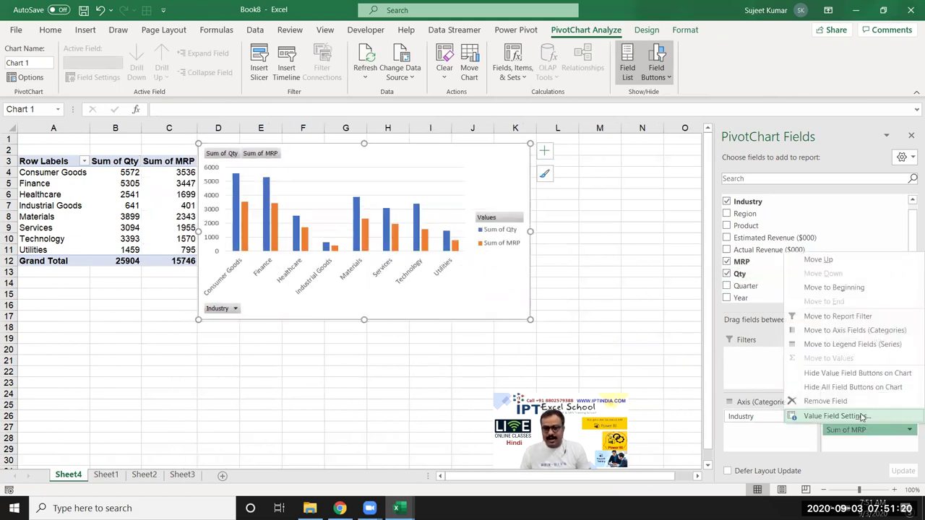
left_click(849, 354)
left_click(385, 274)
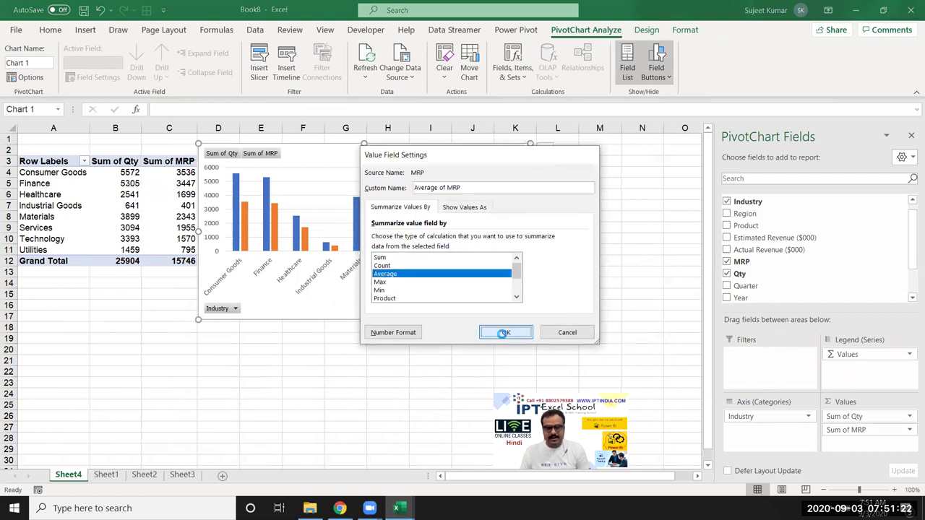
left_click(501, 331)
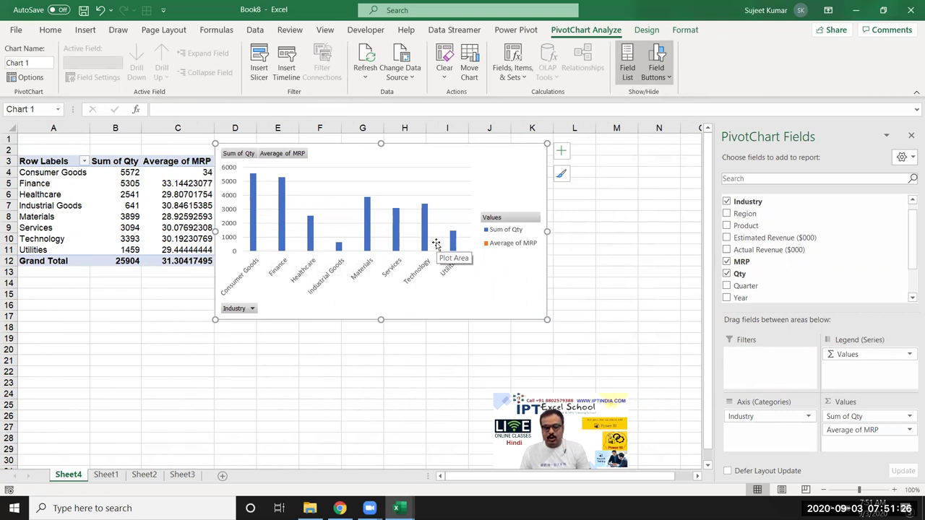
Delete the PivotChart and drop Average of MRP, leaving Sum of Qty by Industry totalling 25904
left_click_drag(190, 172, 192, 250)
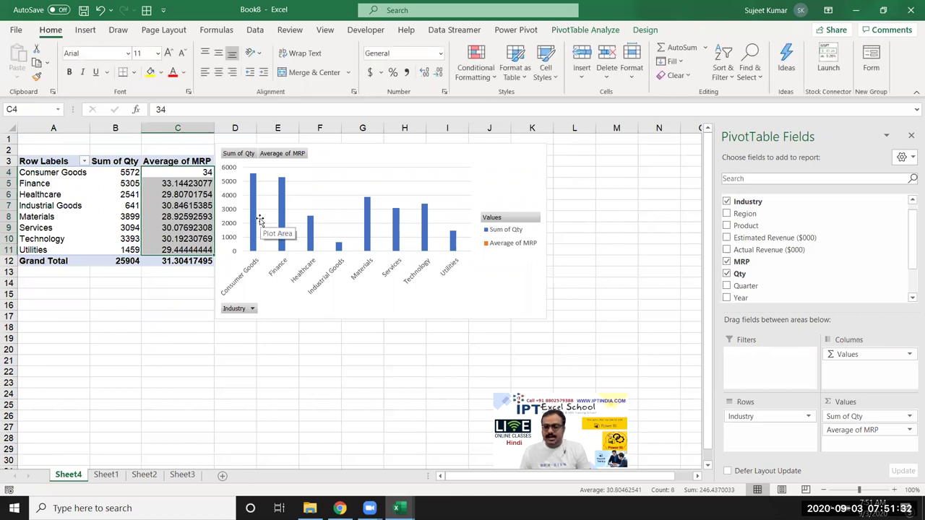
mouse_move(252, 221)
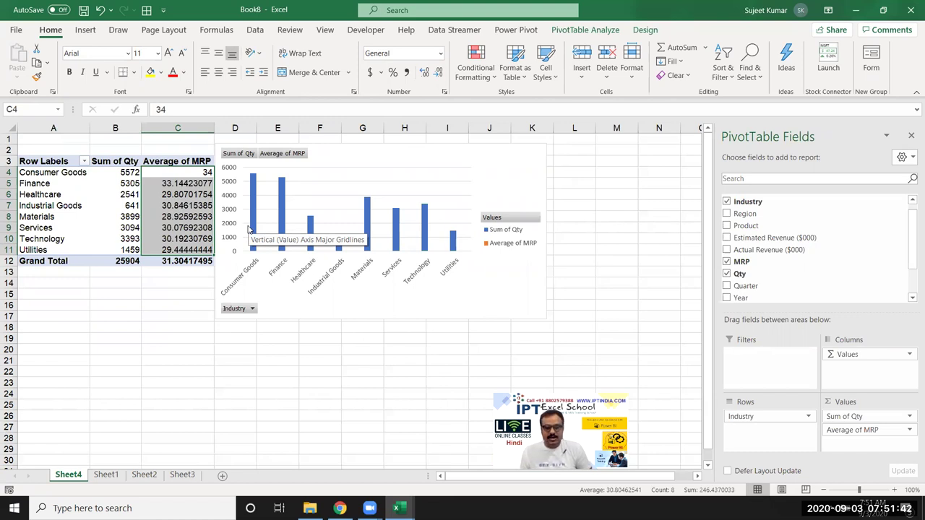
left_click(505, 156)
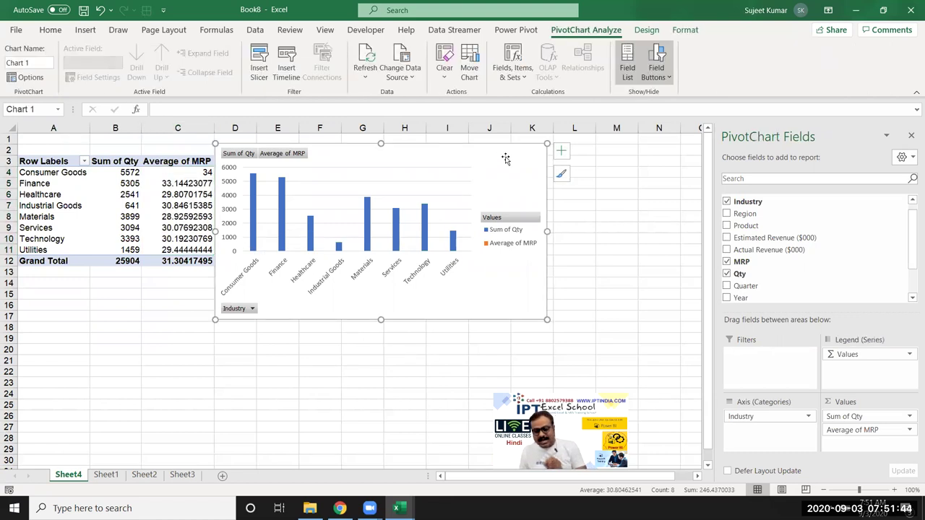
key("Delete")
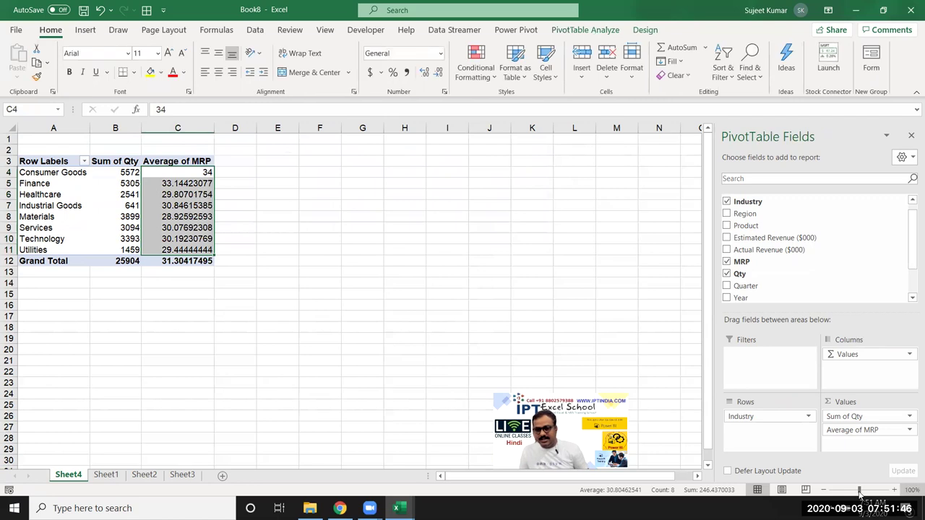
left_click_drag(843, 432, 58, 187)
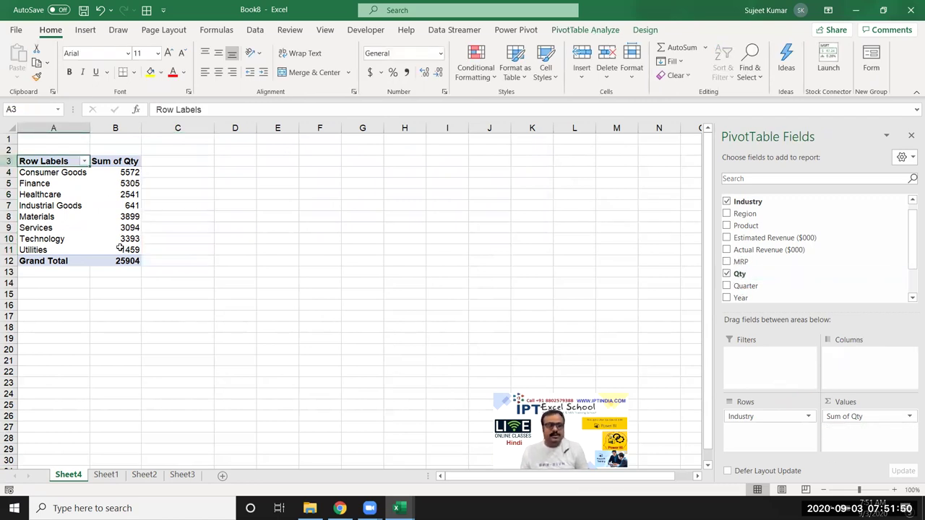
left_click(215, 164)
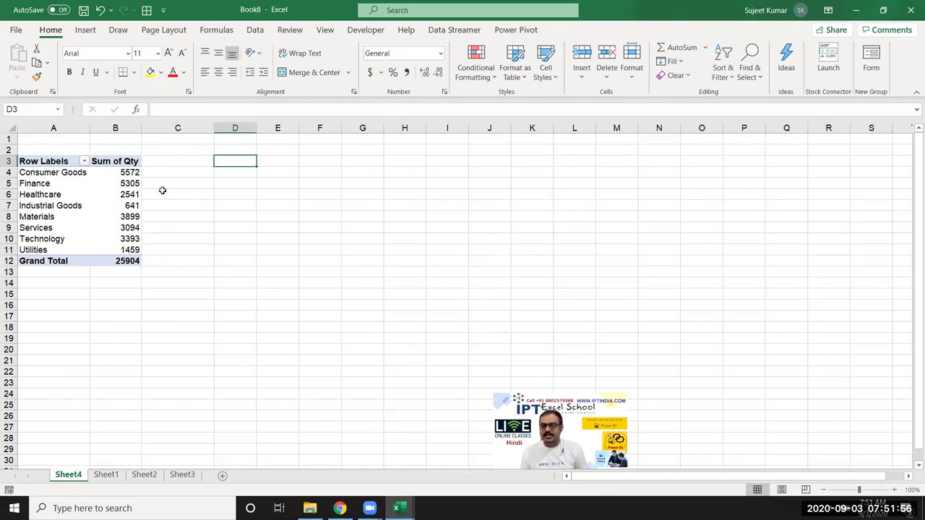
From Sheet1's data, insert a new empty PivotTable at Sheet4!D3
left_click(107, 475)
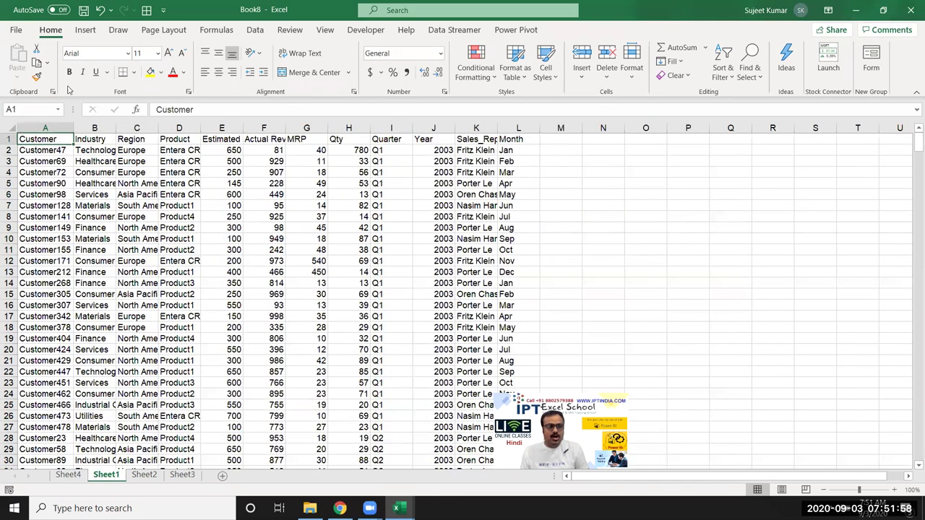
left_click(85, 30)
left_click(21, 58)
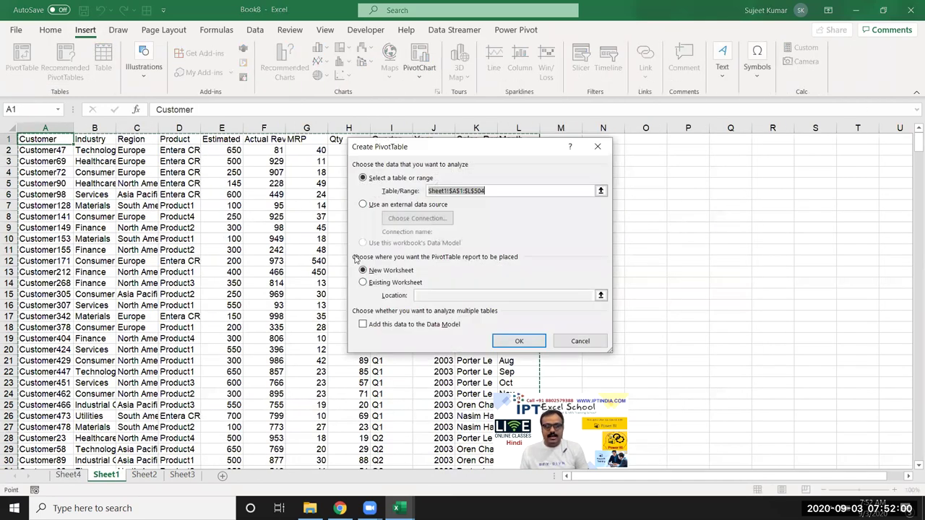
left_click(366, 283)
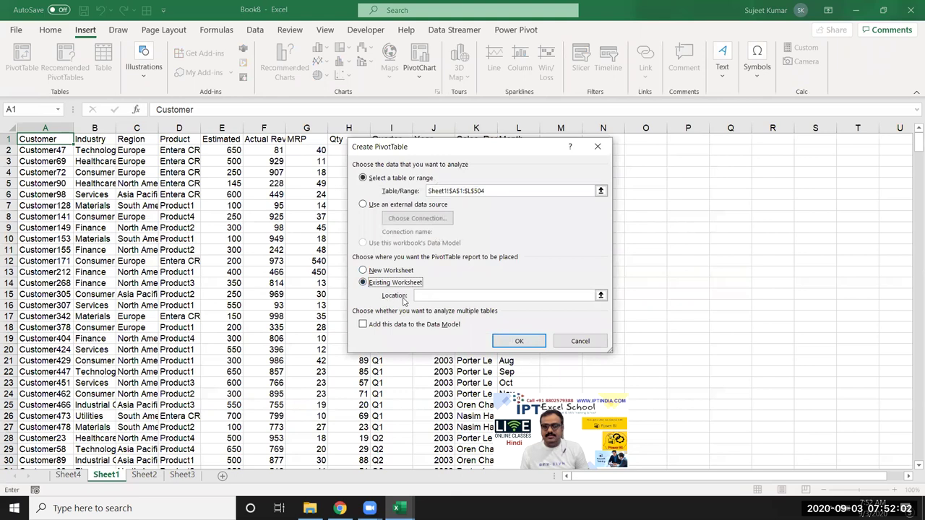
left_click(68, 475)
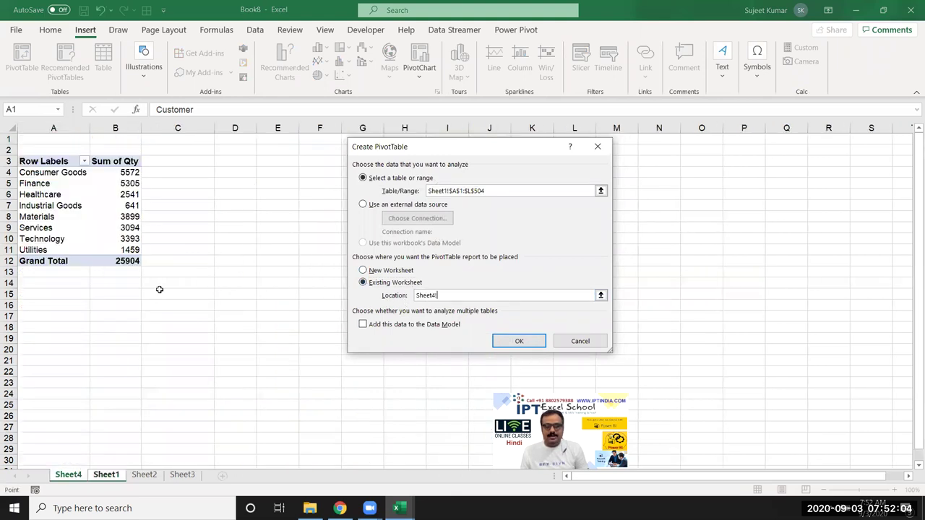
left_click(235, 163)
left_click(518, 341)
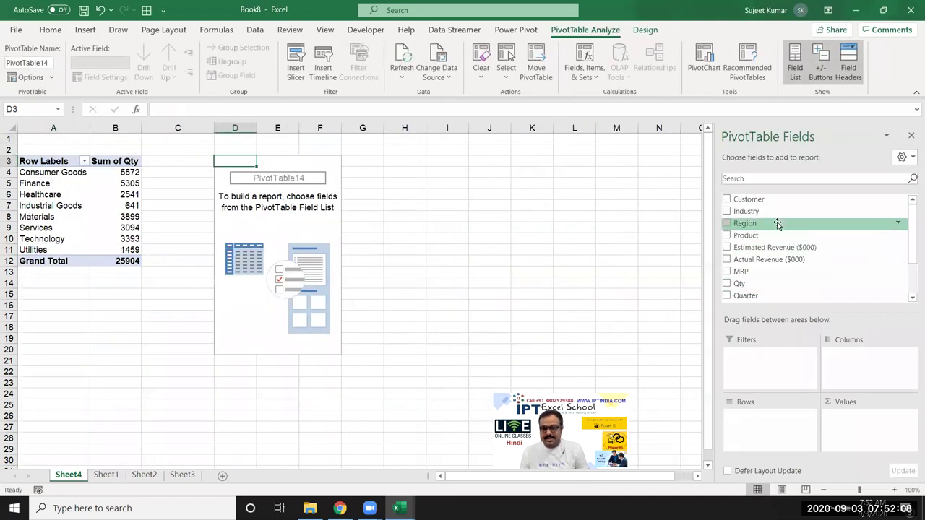
Put Industry in Rows and MRP in Values, summarized as Average
mouse_move(779, 211)
left_mouse_down()
mouse_move(825, 417)
mouse_move(769, 426)
left_mouse_up()
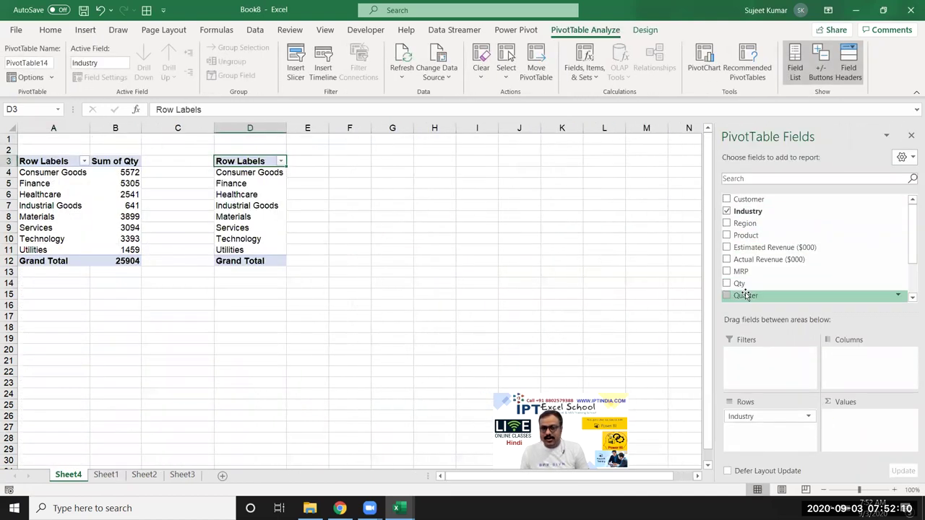
mouse_move(744, 272)
left_mouse_down()
mouse_move(853, 429)
mouse_move(846, 424)
left_mouse_up()
left_click(845, 417)
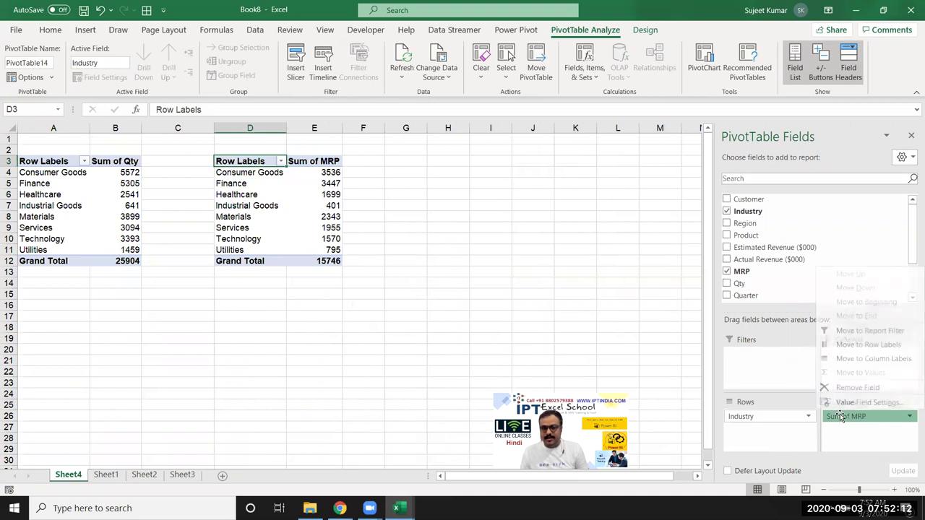
left_click(857, 396)
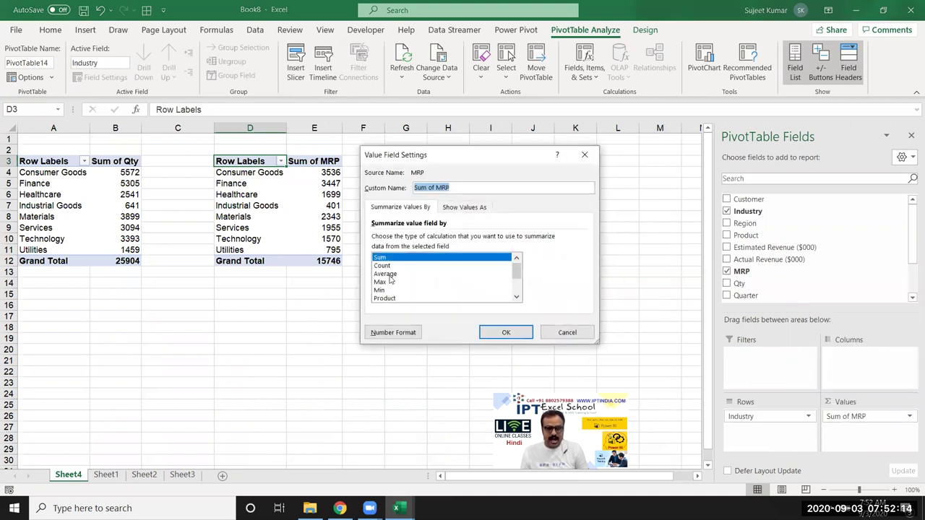
left_click(381, 282)
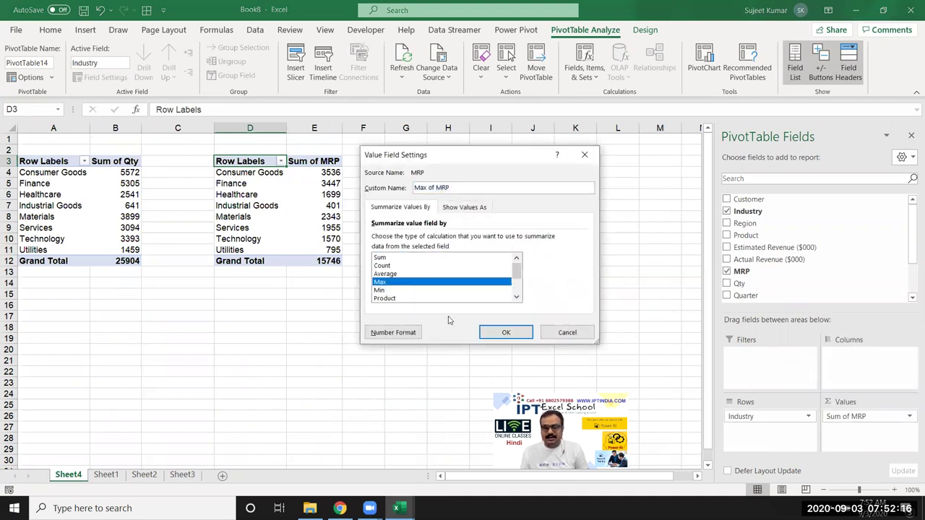
left_click(391, 274)
left_click(506, 332)
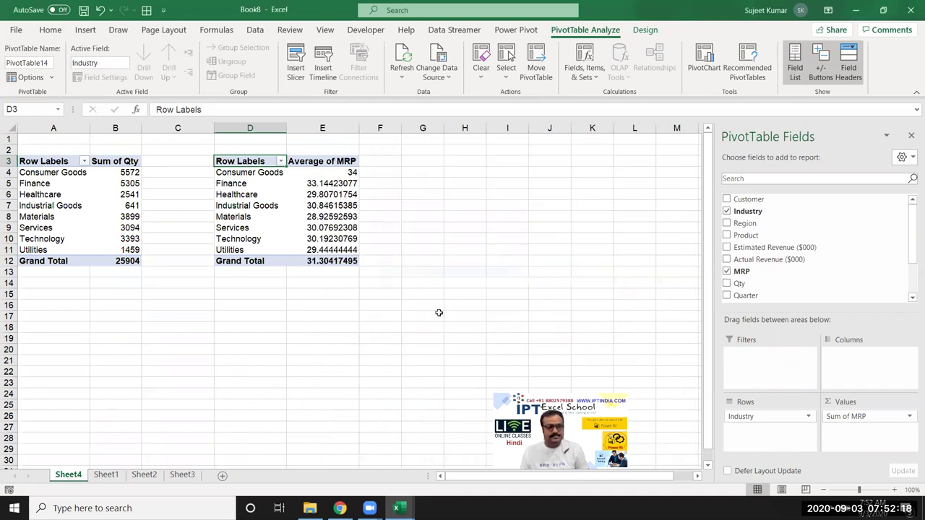
Reduce the Average of MRP values, including the grand total, to one decimal place
left_click_drag(328, 173, 326, 261)
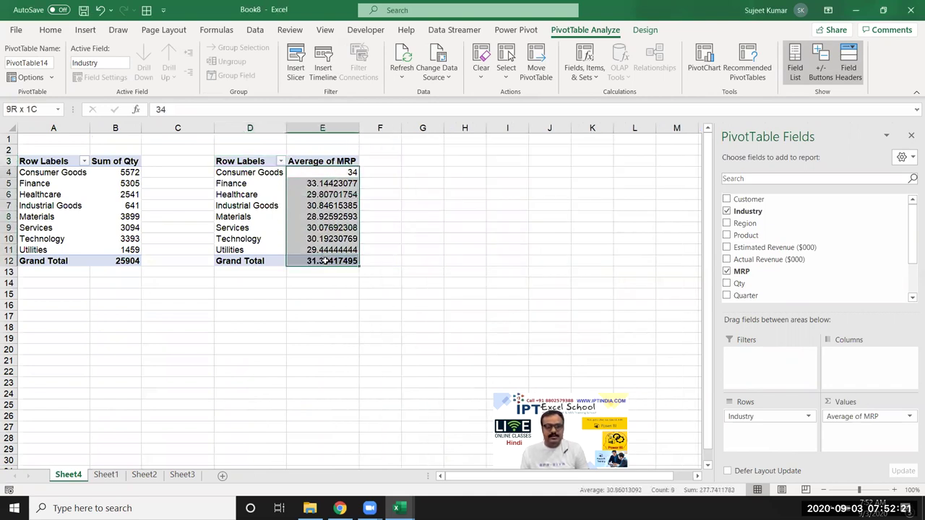
left_click(51, 29)
left_click(436, 75)
left_click(436, 75)
left_click(436, 75)
left_click(436, 74)
left_click(436, 75)
left_click(435, 75)
left_click(437, 75)
left_click(376, 225)
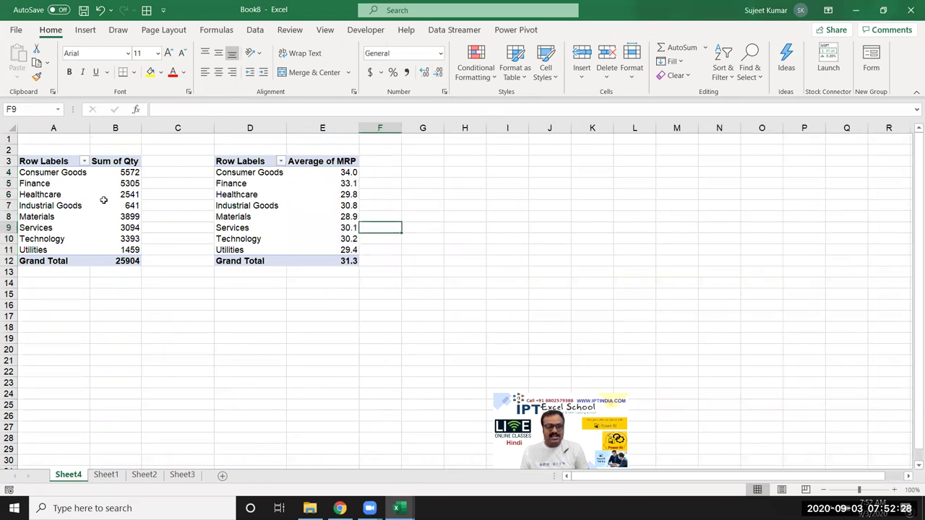
left_click(103, 202)
left_click(225, 124)
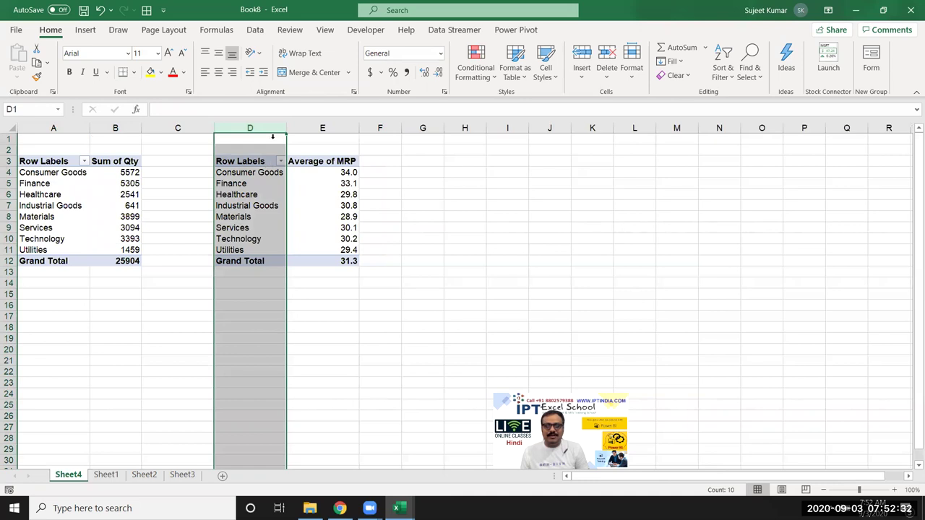
Narrow column C so the Average of MRP pivot sits closer to the Qty pivot
left_click_drag(225, 123, 323, 133)
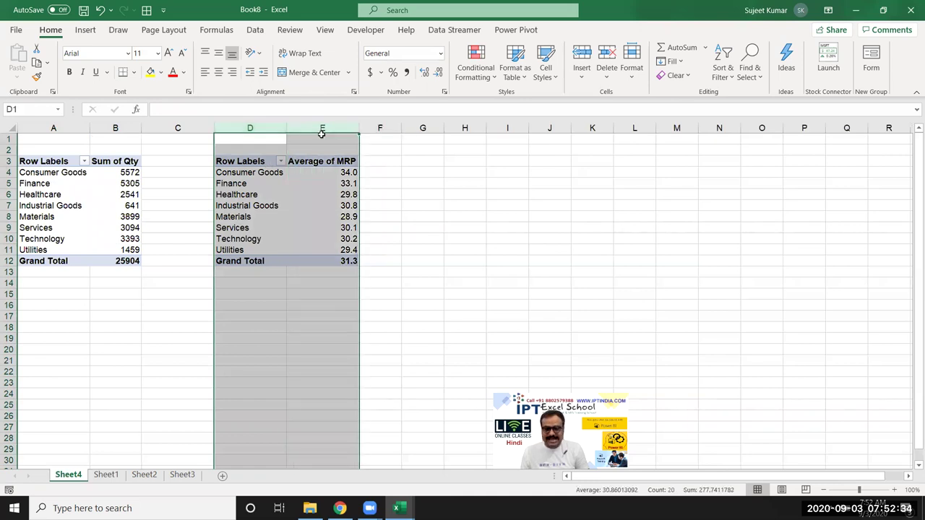
left_click(183, 209)
left_click_drag(212, 132, 175, 134)
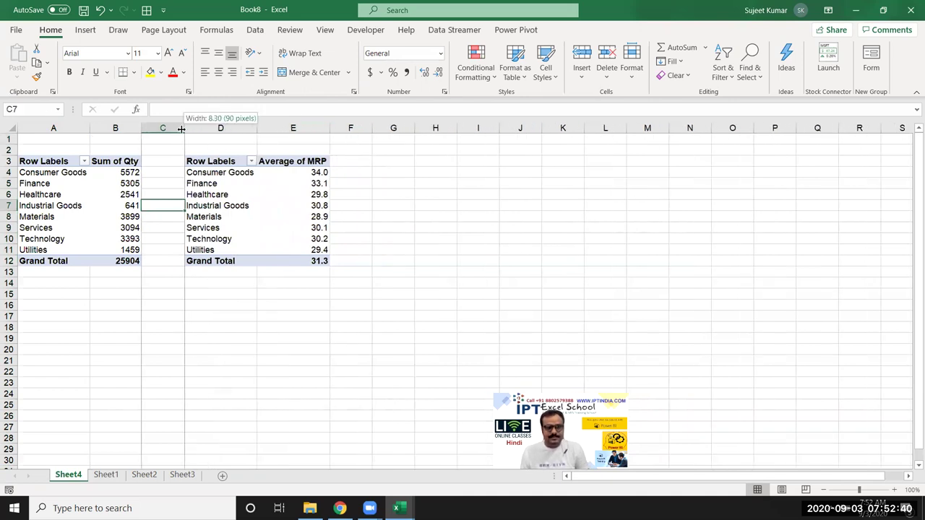
left_click(302, 216)
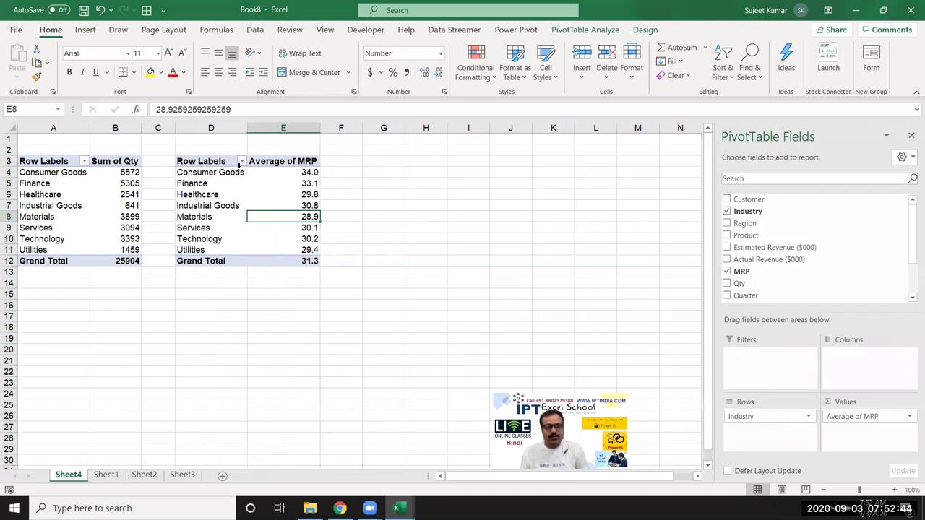
left_click(207, 161)
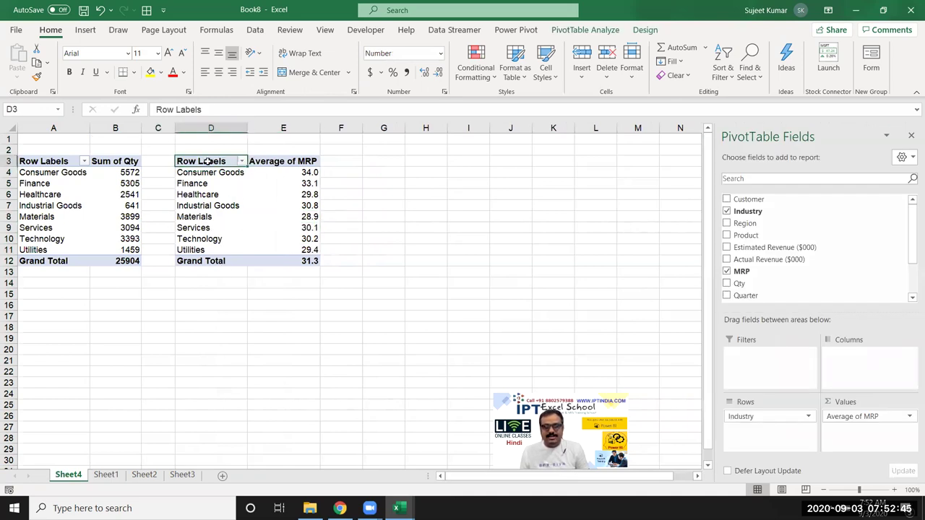
Copy the Average of MRP pivot range D3:E12
left_click(110, 476)
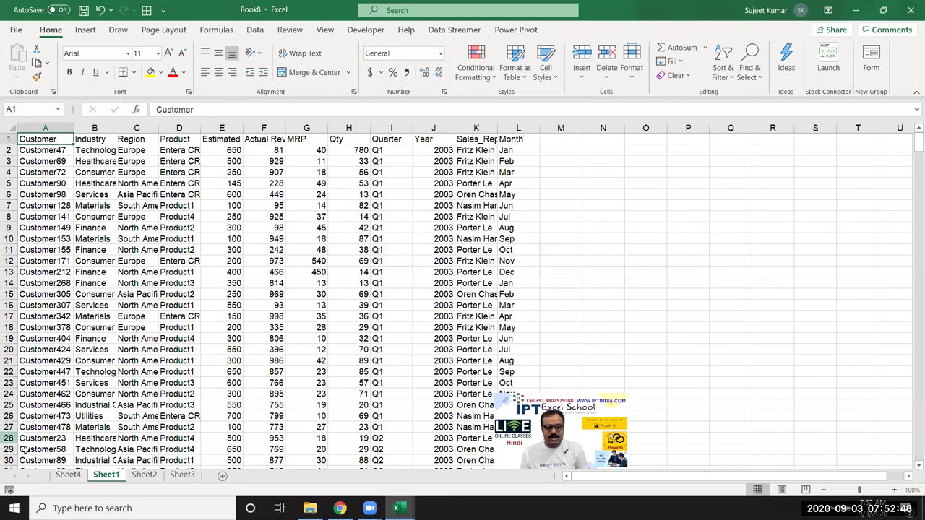
left_click(59, 477)
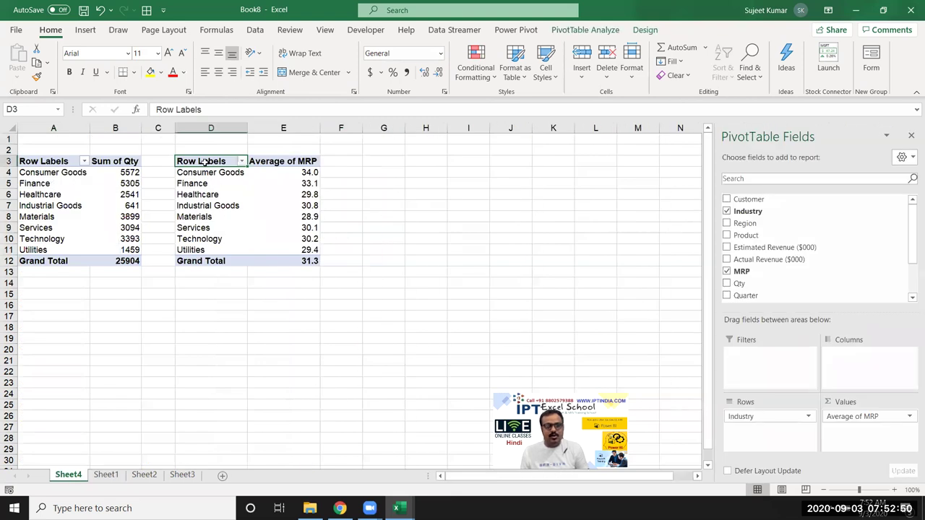
left_click_drag(205, 162, 279, 261)
key("ctrl+c")
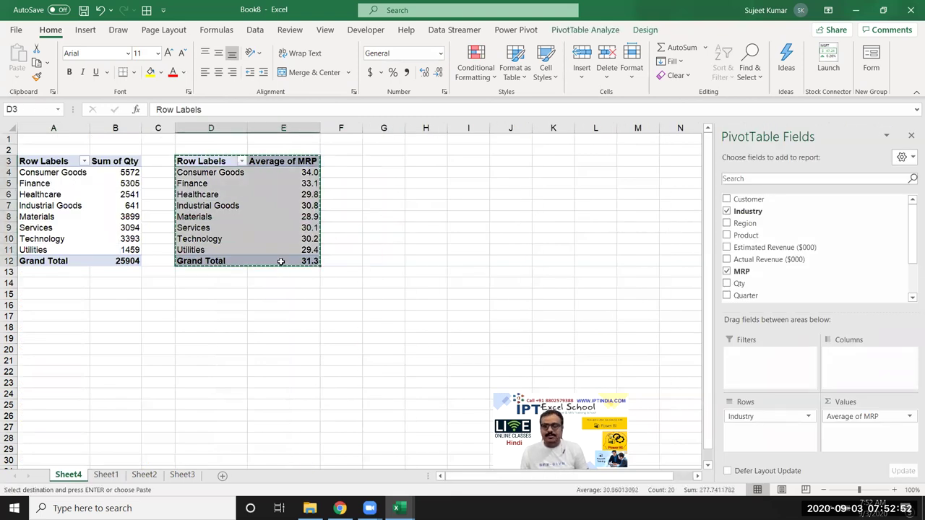
left_click(413, 162)
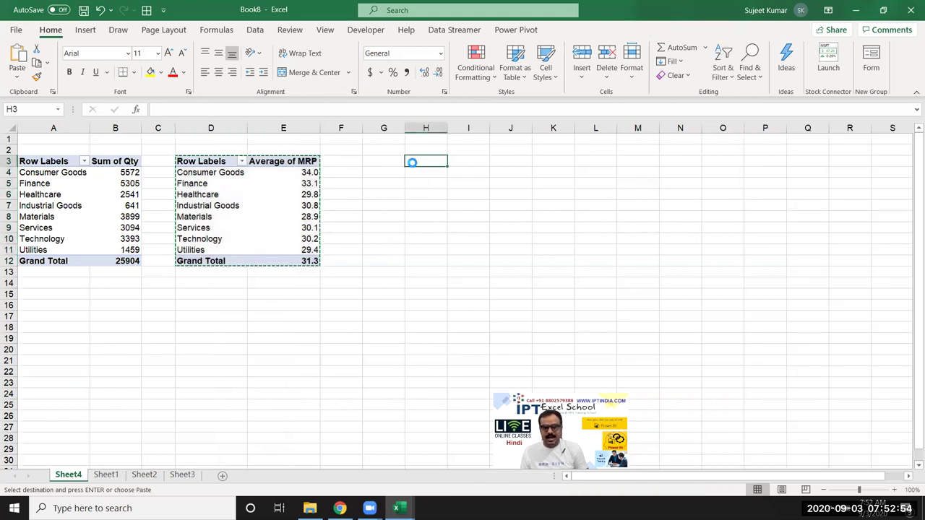
Paste the pivot at H3 and rework it to sum Qty by Year across Quarter columns
key("ctrl+v")
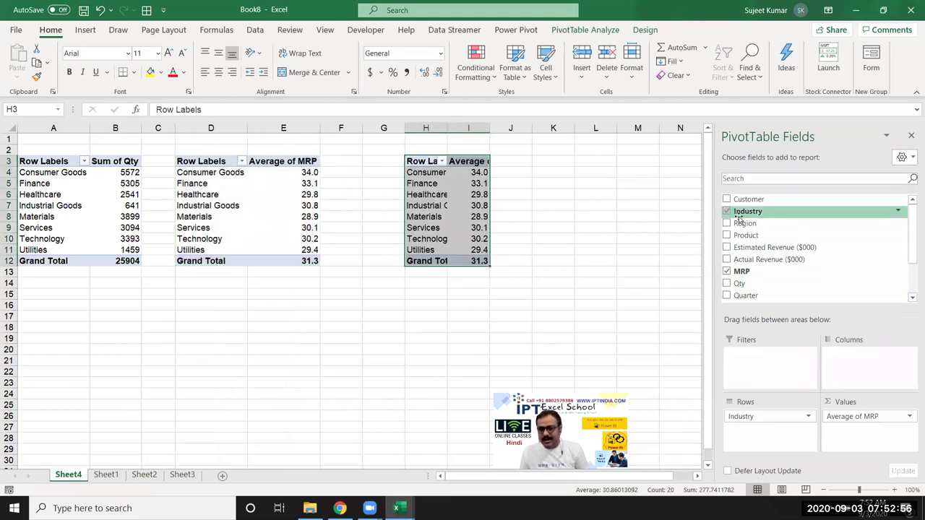
left_click(727, 211)
left_click(727, 271)
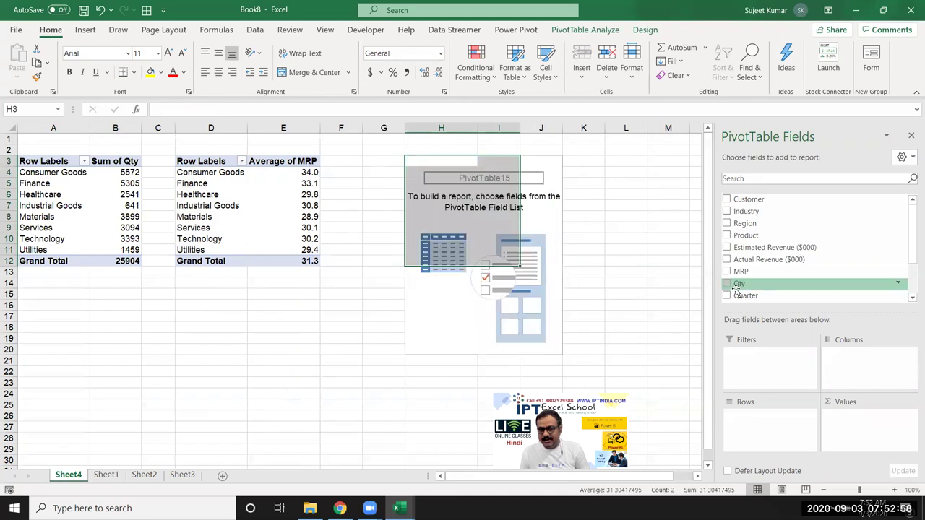
left_click_drag(736, 286, 854, 382)
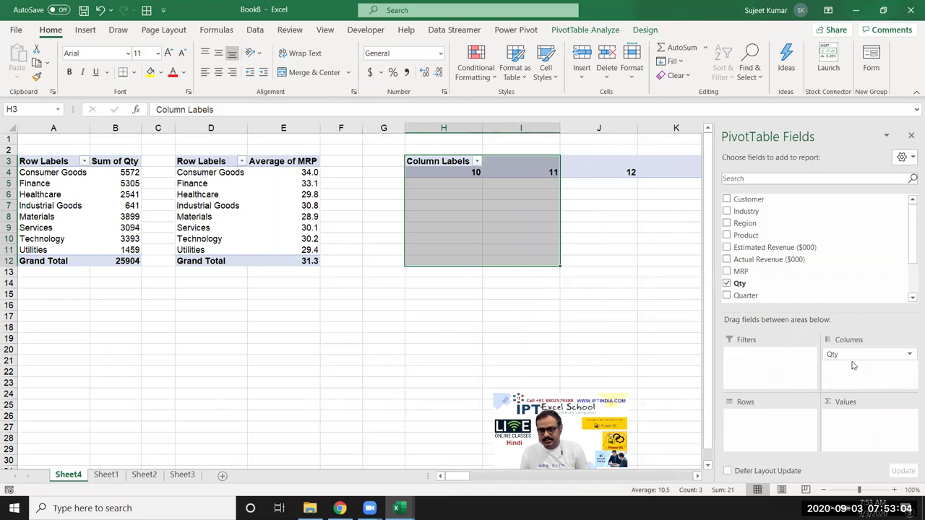
left_click_drag(851, 362, 849, 434)
left_click_drag(748, 295, 849, 361)
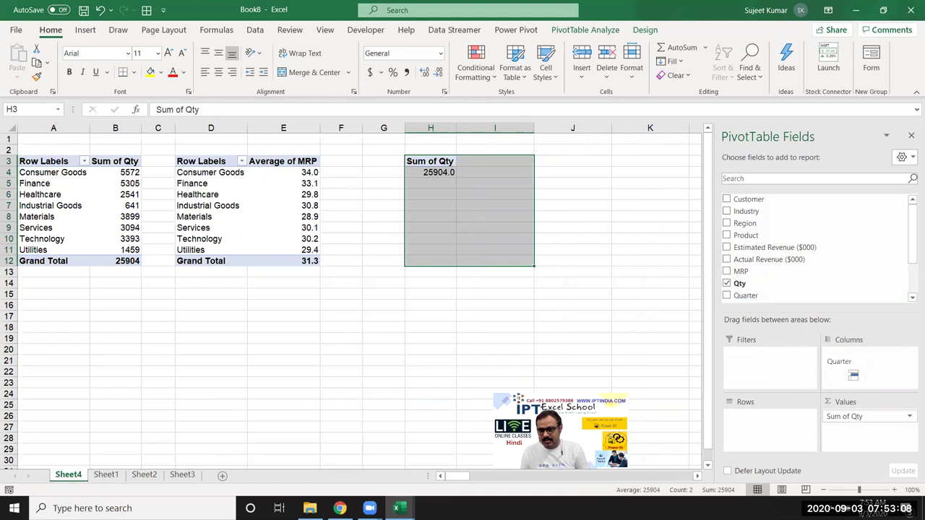
scroll(758, 280, "down", 2)
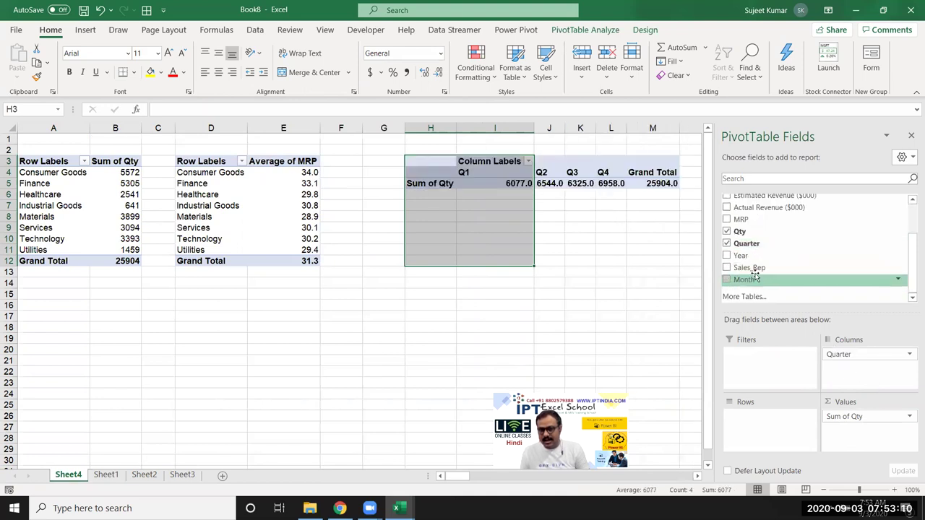
left_click_drag(745, 255, 766, 420)
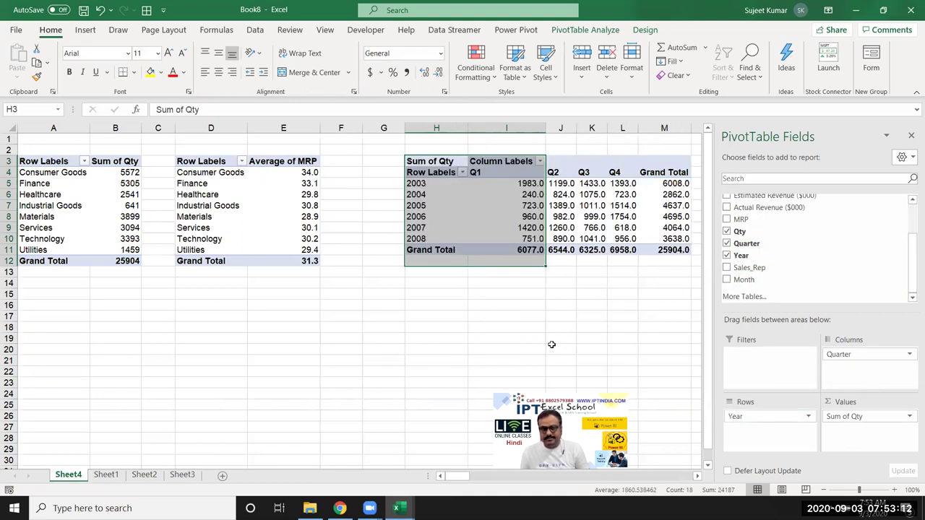
left_click(551, 345)
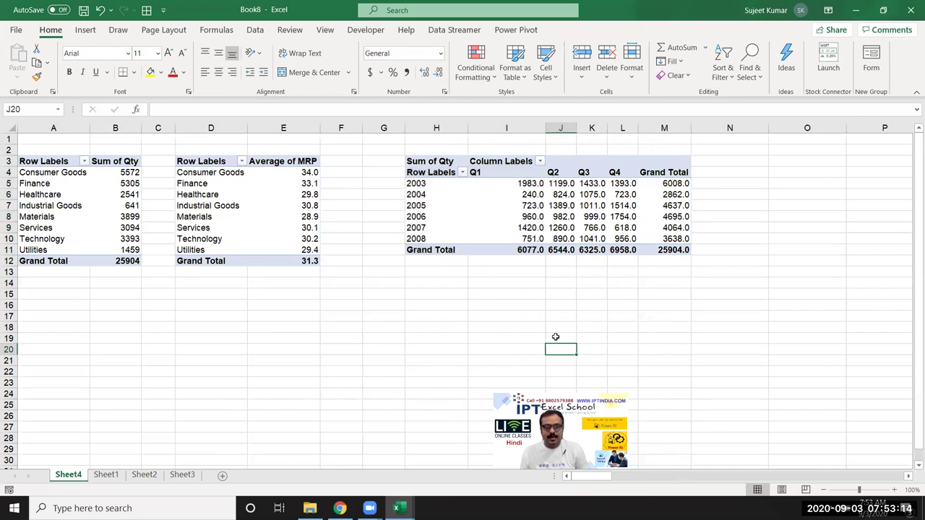
Copy the Industry Average of MRP pivot again to paste at A17
left_click(51, 339)
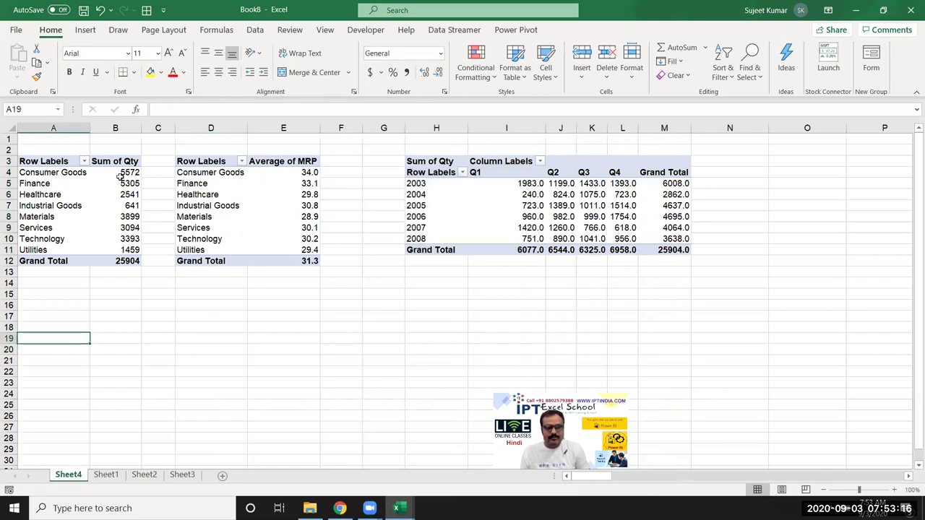
left_click_drag(210, 155, 283, 257)
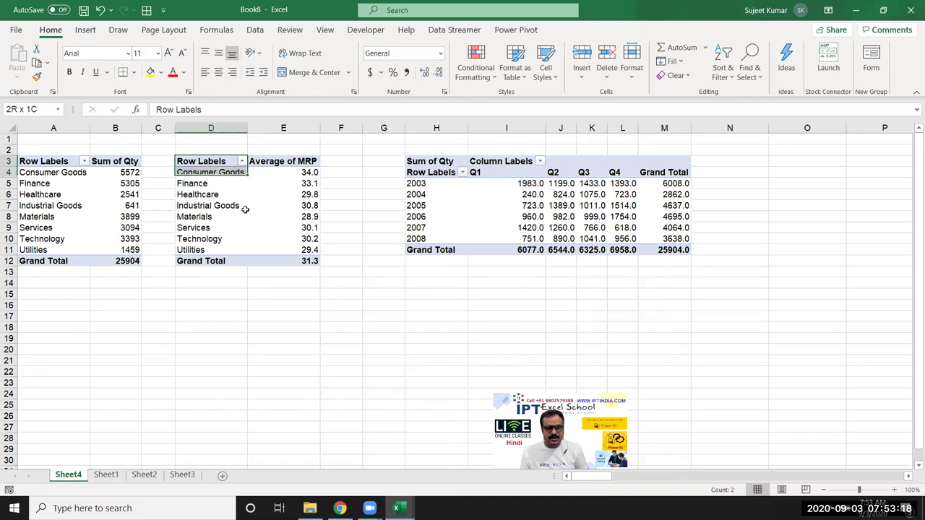
key("ctrl+c")
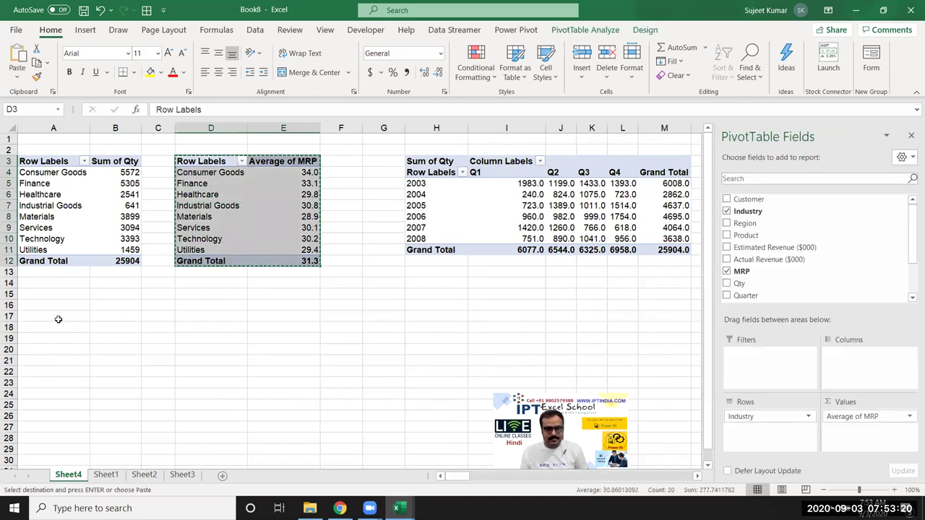
left_click(57, 320)
Paste the pivot at A17 and make it average MRP by Sales_Rep across Month columns
key("ctrl+v")
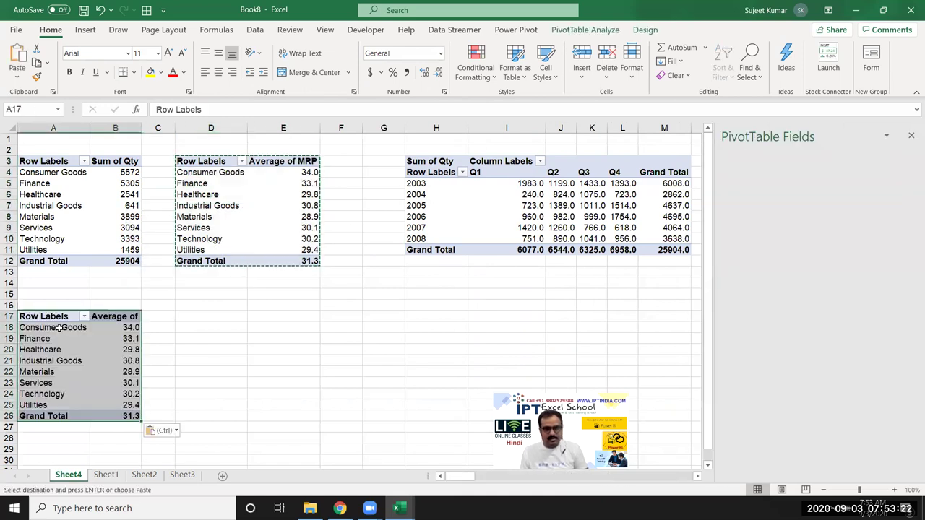
scroll(790, 266, "down", 2)
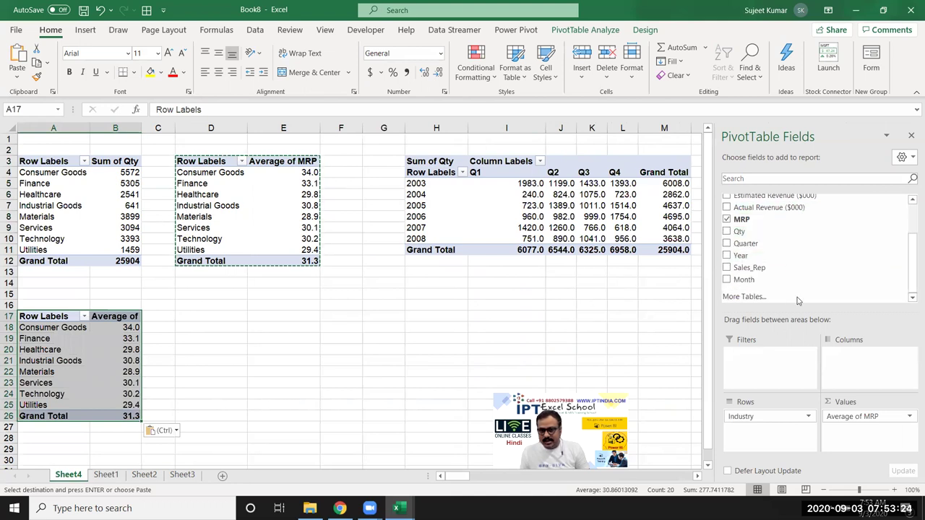
mouse_move(780, 267)
left_mouse_down()
mouse_move(789, 420)
mouse_move(773, 430)
left_mouse_up()
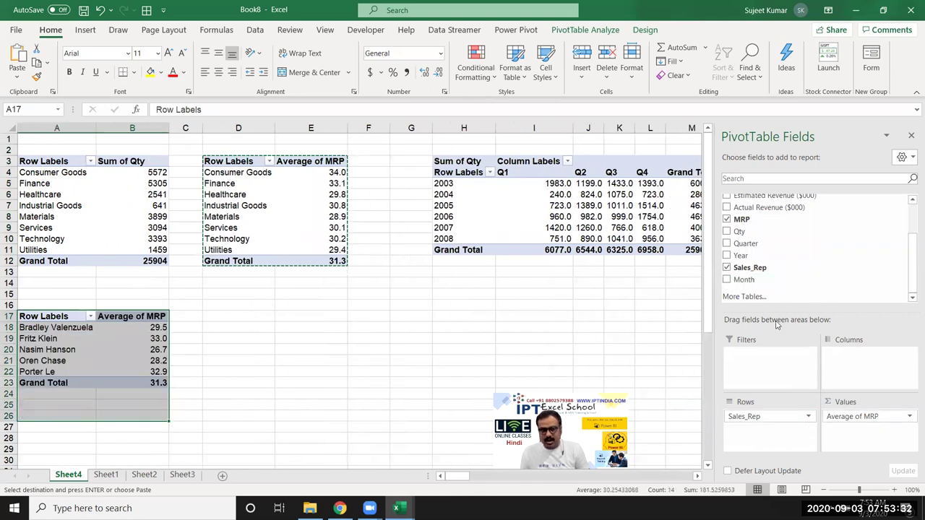
left_click_drag(744, 279, 838, 368)
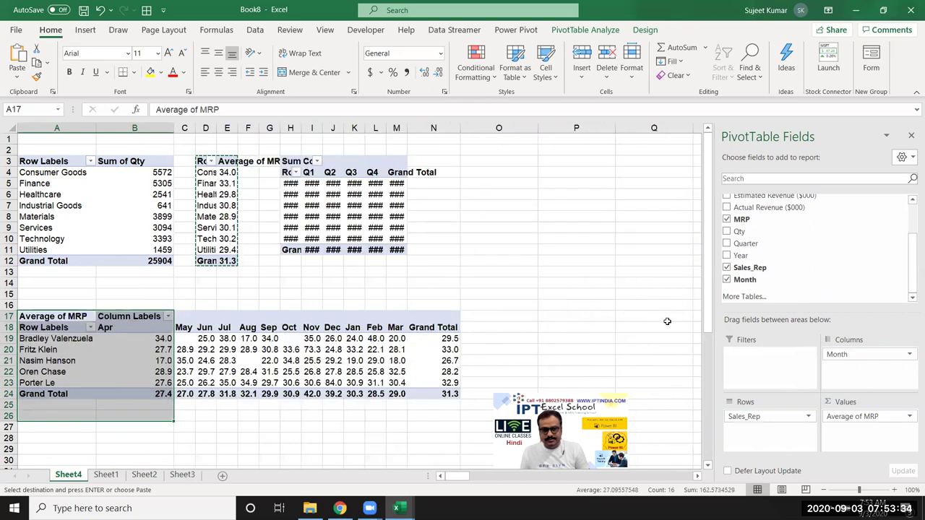
left_click(410, 296)
AutoFit columns H–M and C–E so the pivot values and labels show fully
left_click_drag(290, 128, 388, 152)
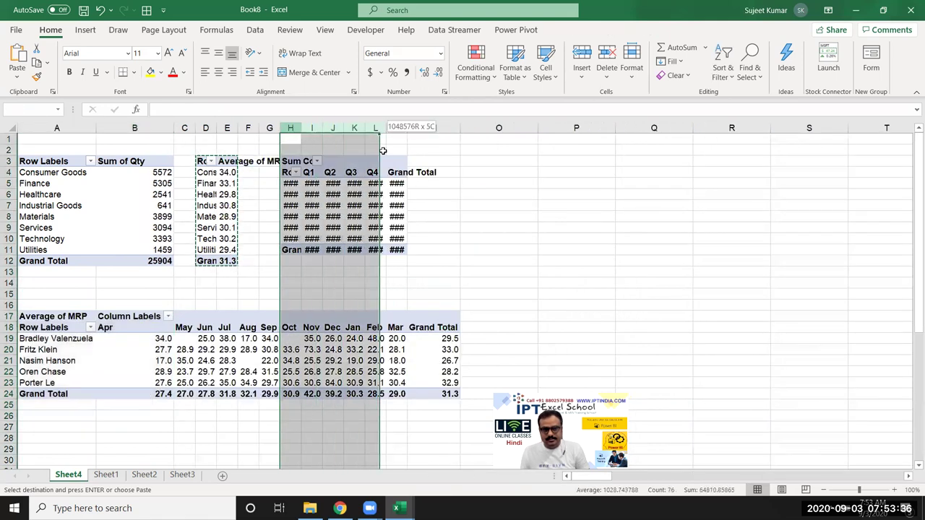
double_click(407, 129)
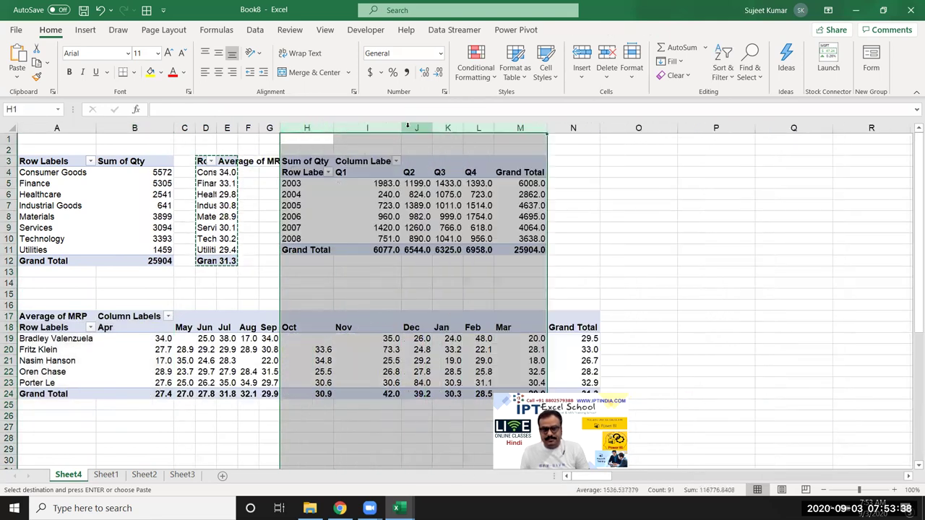
left_click(652, 257)
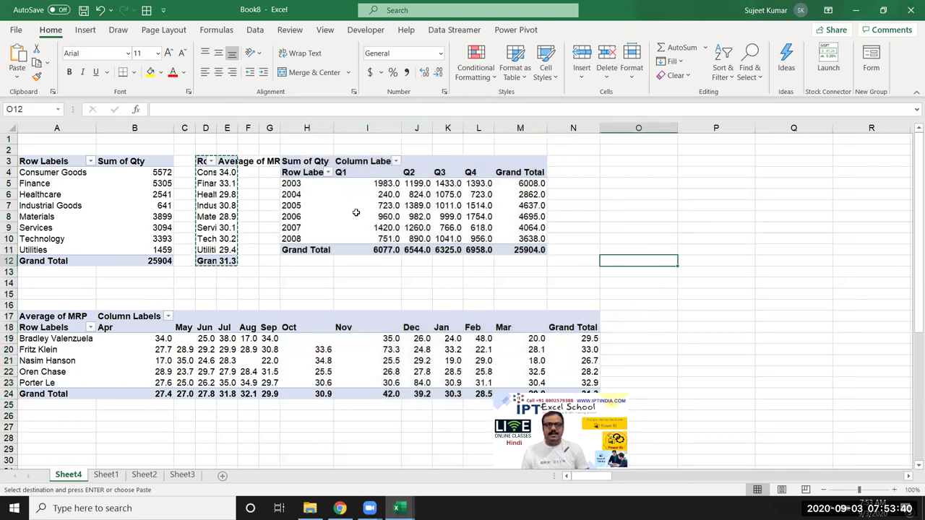
left_click_drag(200, 127, 249, 128)
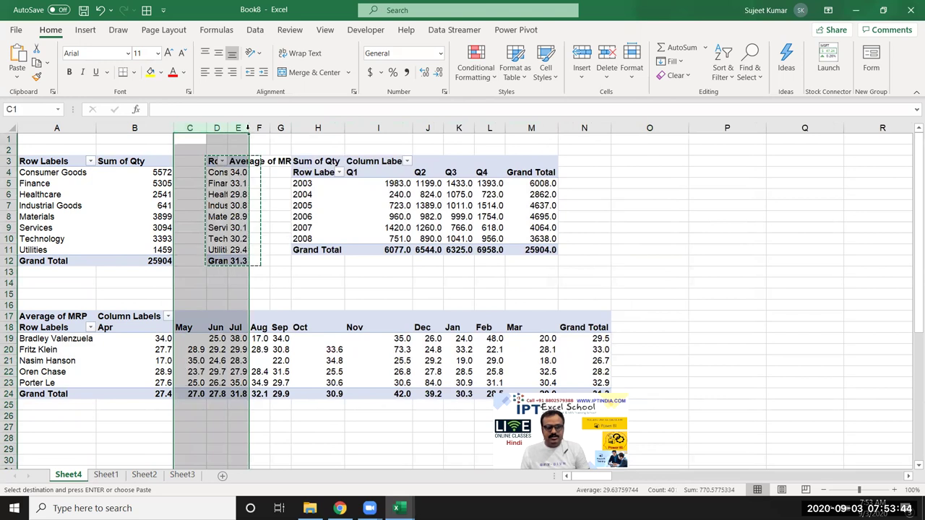
double_click(250, 128)
left_click(356, 269)
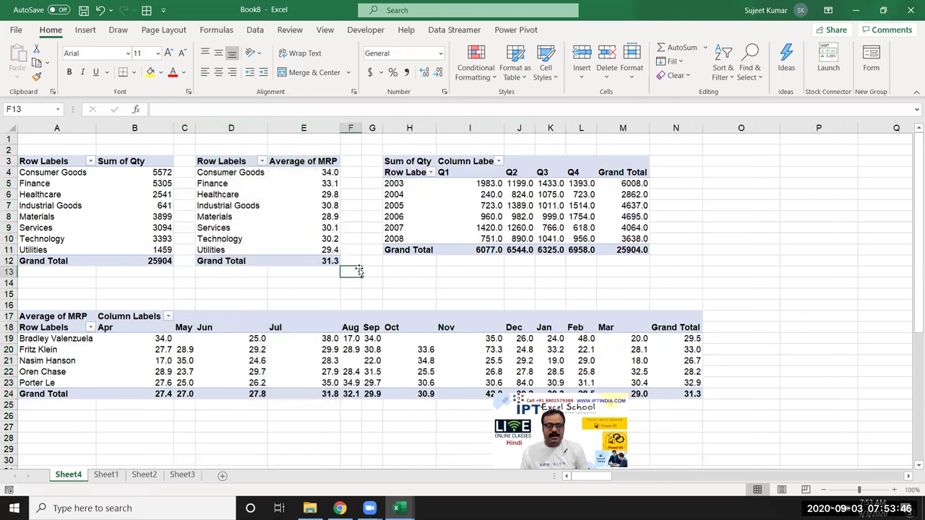
Rename Sheet2 to 'Summary'
left_click(105, 475)
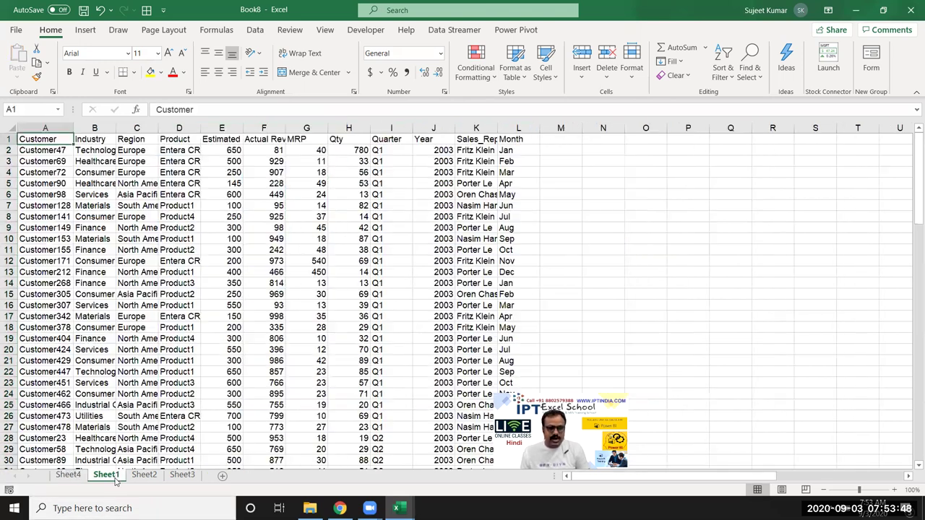
left_click(143, 475)
double_click(139, 476)
type("Summary")
key("Return")
left_click(321, 396)
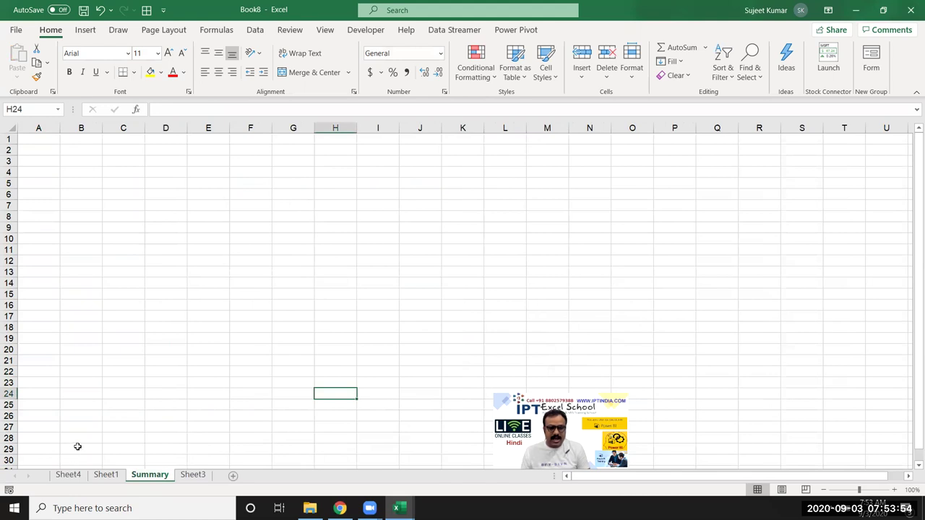
Create a clustered column PivotChart of Sum of Qty and move it to Summary at A1
left_click(75, 475)
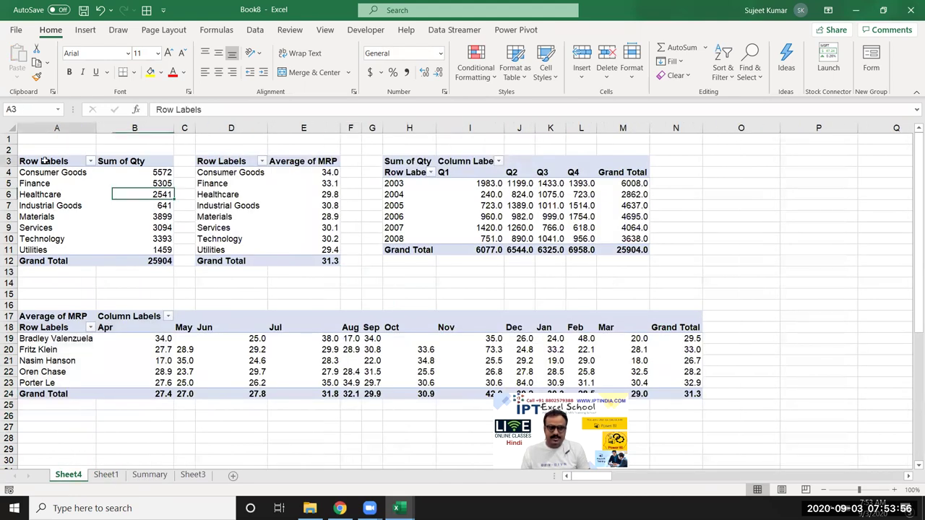
left_click_drag(43, 161, 43, 227)
left_click(40, 195)
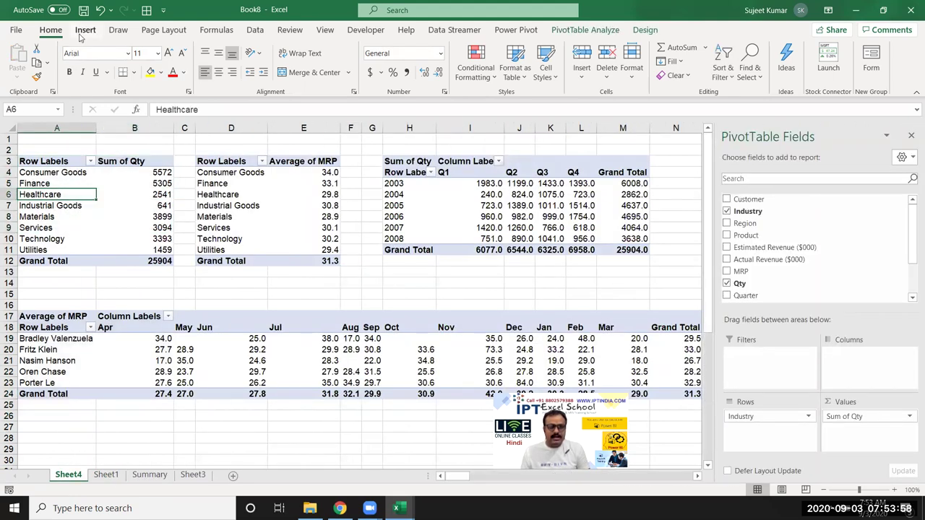
left_click(86, 31)
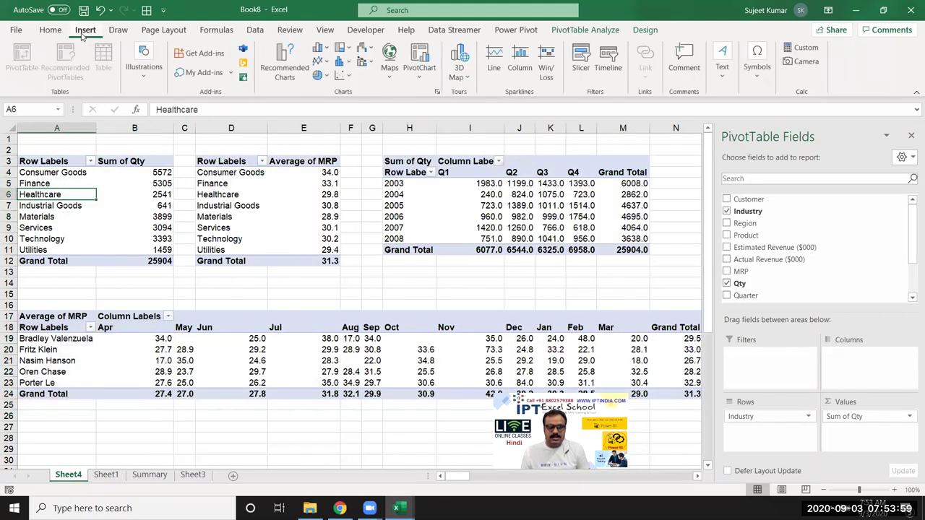
left_click(326, 51)
left_click(334, 148)
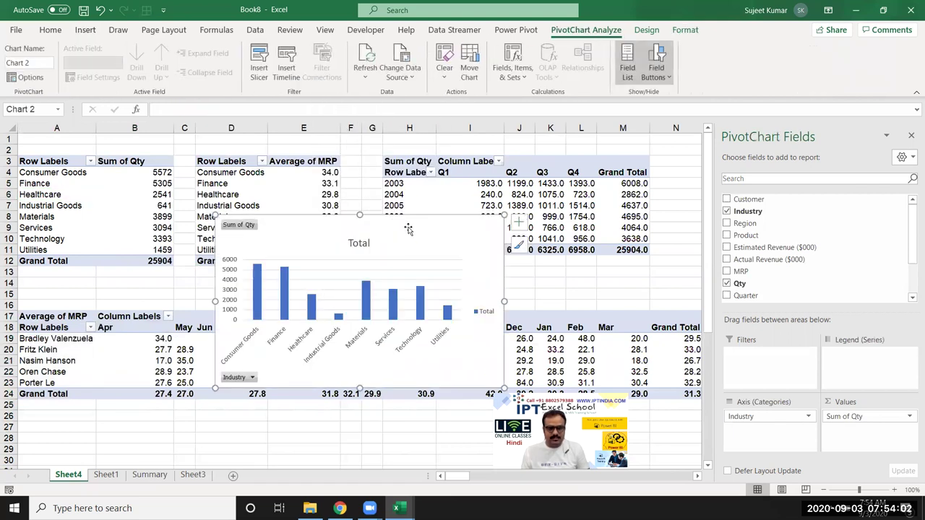
key("ctrl+z")
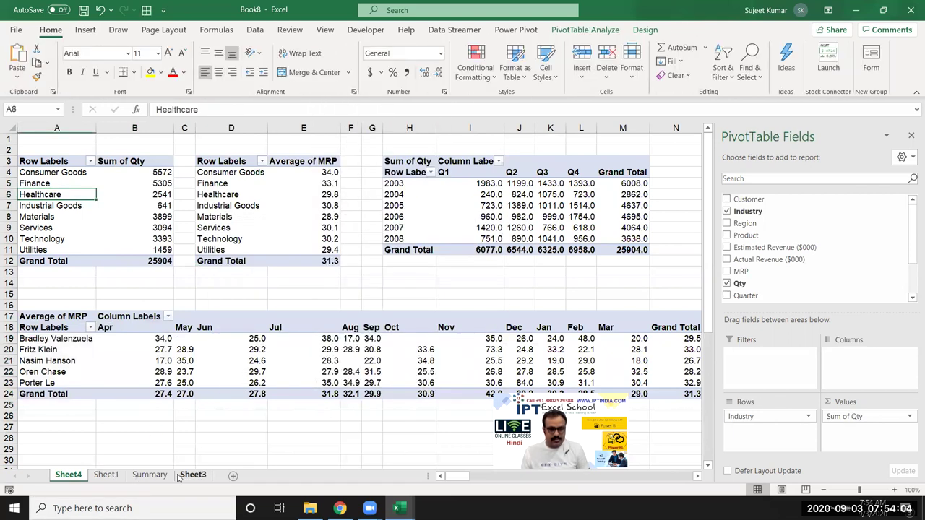
left_click(152, 475)
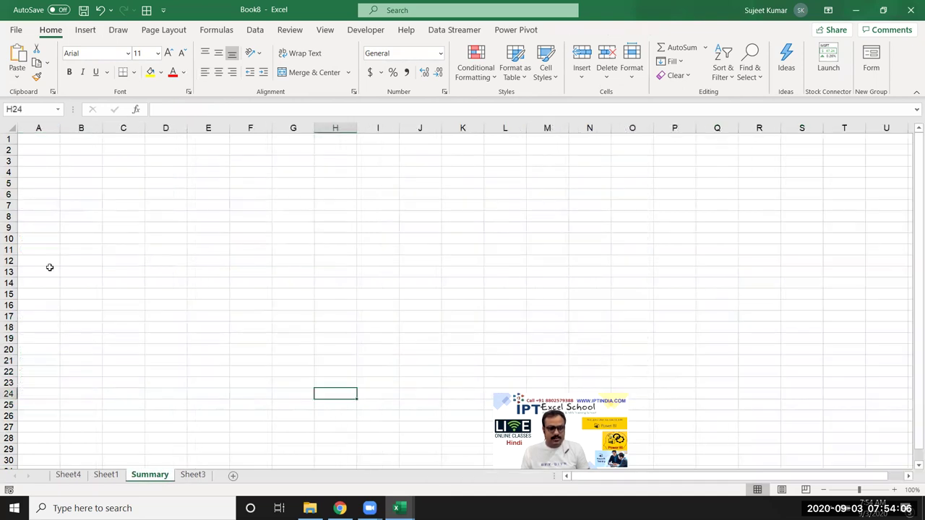
left_click(45, 138)
Create a clustered column PivotChart of Average of MRP and paste it on Summary at H1
left_click(68, 475)
left_click(305, 239)
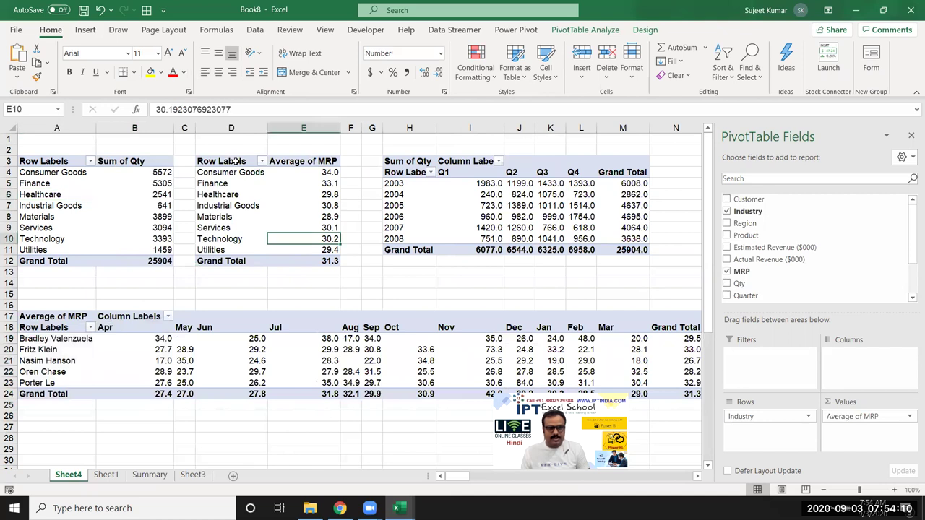
left_click(96, 30)
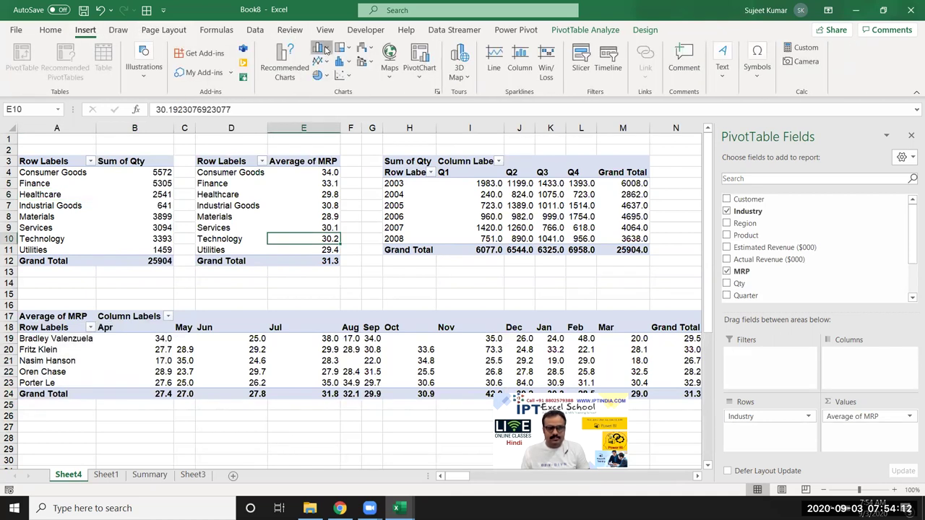
left_click(325, 50)
left_click(329, 91)
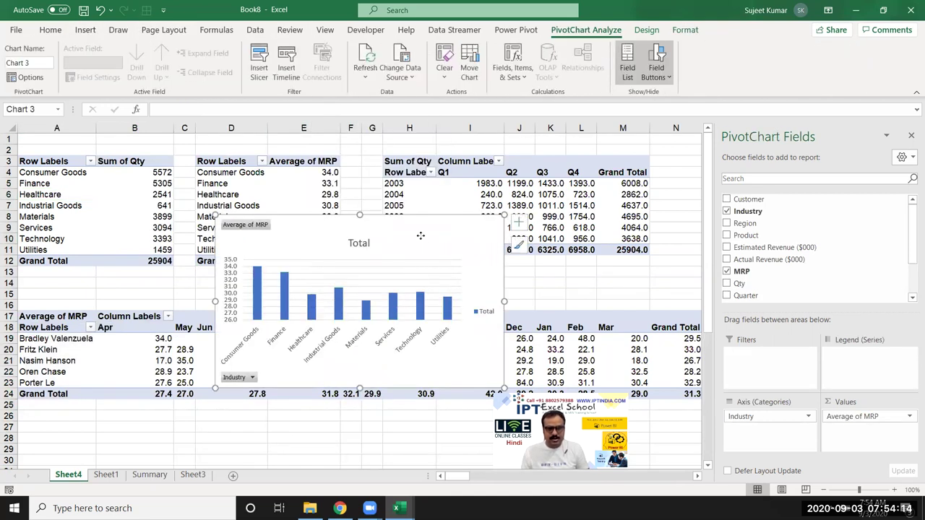
key("ctrl+z")
key("ctrl+Page_Down")
key("ctrl+Page_Down")
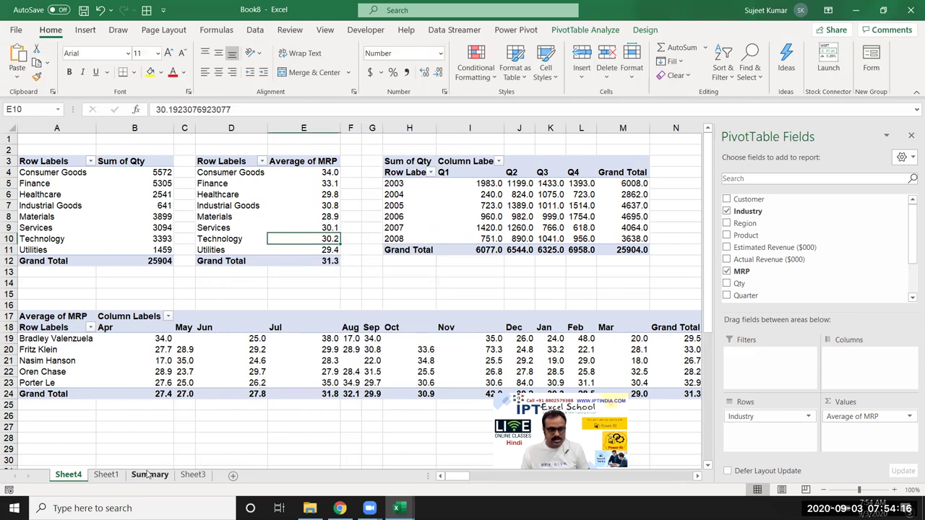
left_click(337, 140)
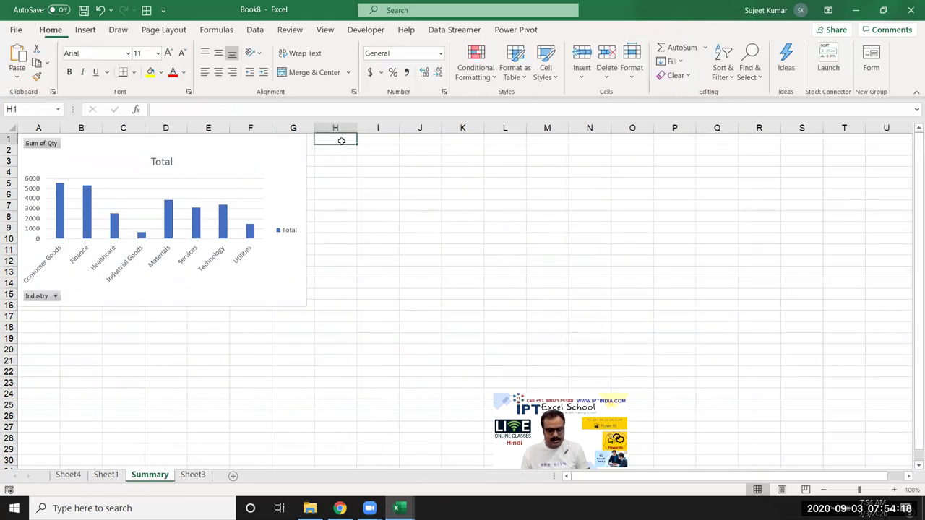
key("ctrl+v")
Relabel the Year×Quarter pivot's Row Labels header as 'YEar'
left_click(69, 475)
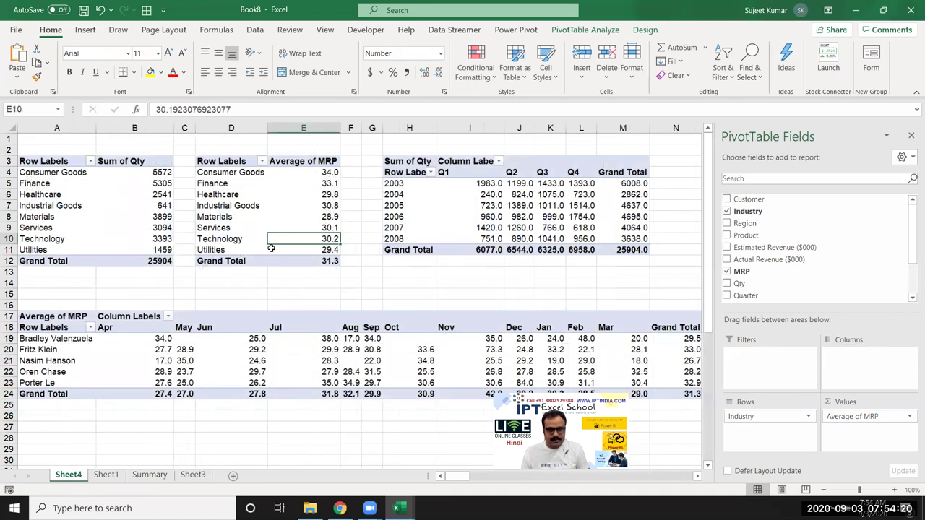
left_click(407, 194)
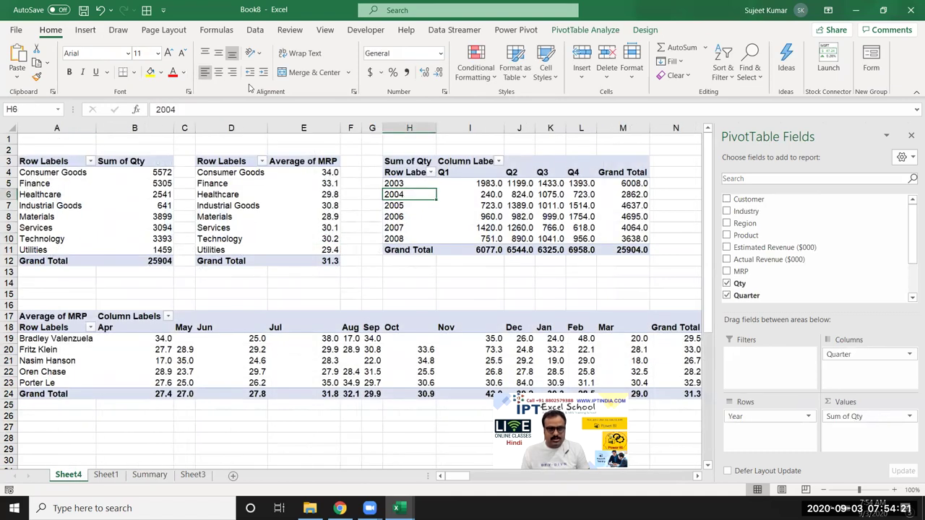
left_click(85, 30)
left_click(50, 31)
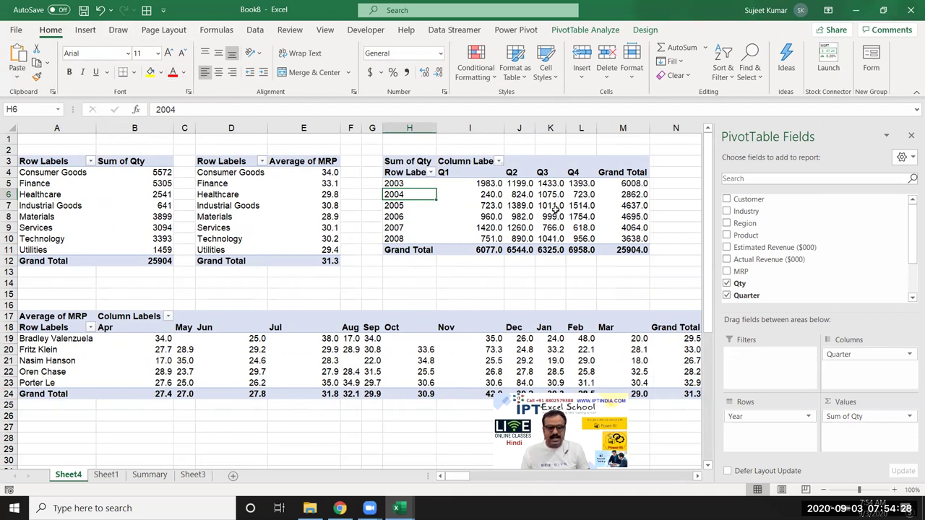
left_click(408, 172)
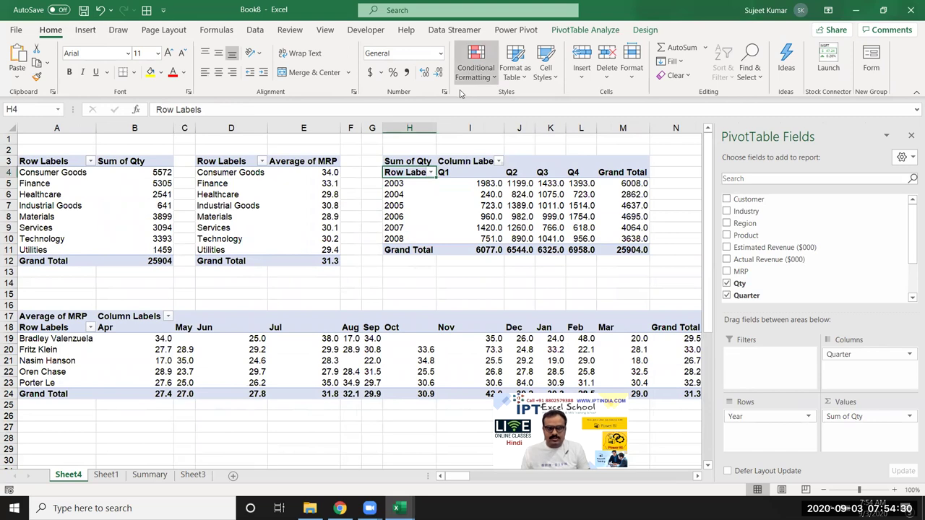
type("YEar")
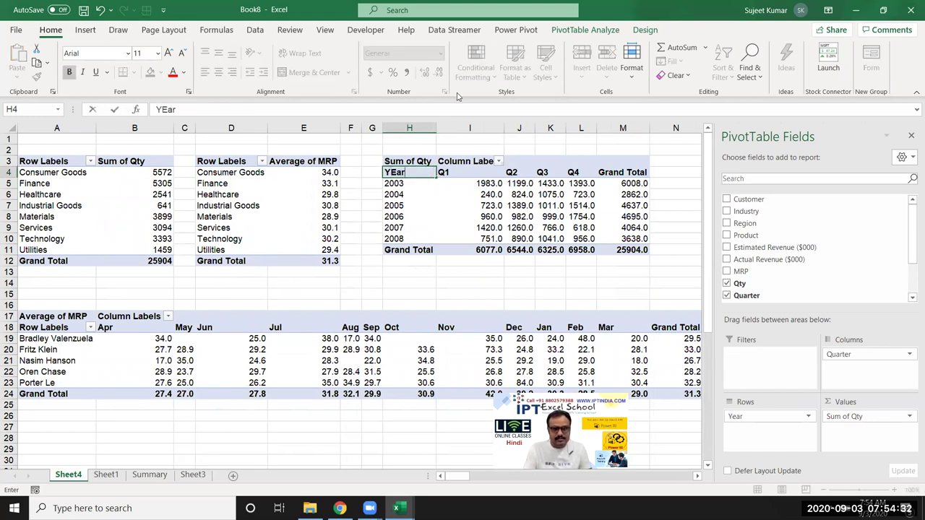
key("Return")
type("]")
key("Escape")
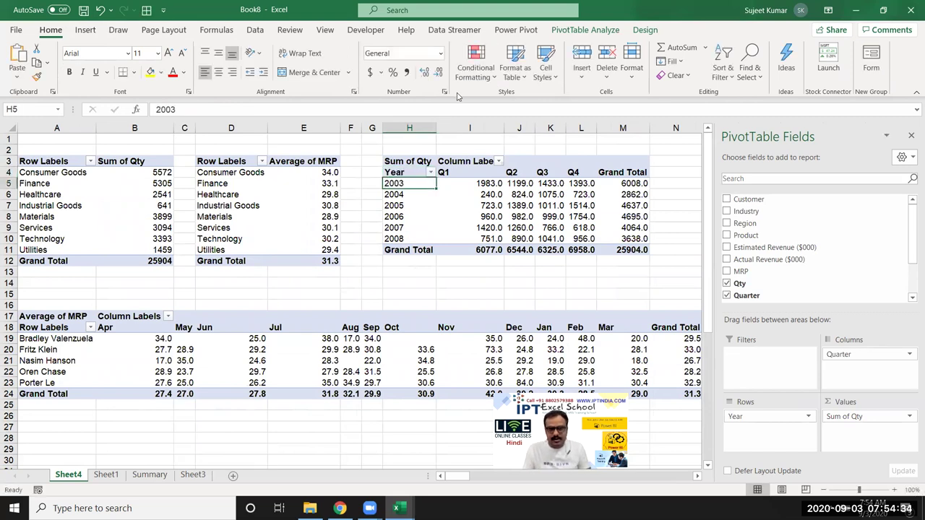
Apply a dark orange PivotTable style to the Year×Quarter pivot and copy it
key("Up")
key("ctrl+shift+Right")
key("ctrl+shift+Down")
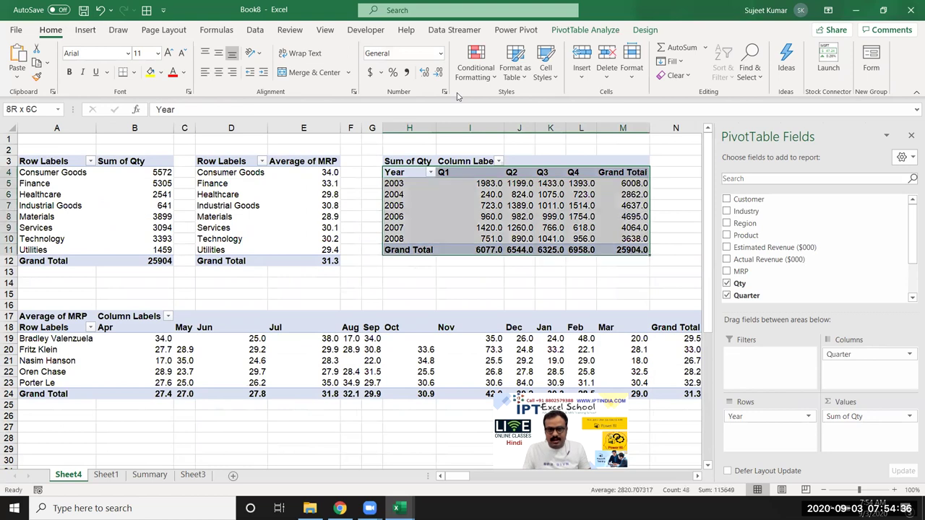
left_click(642, 32)
left_click(582, 70)
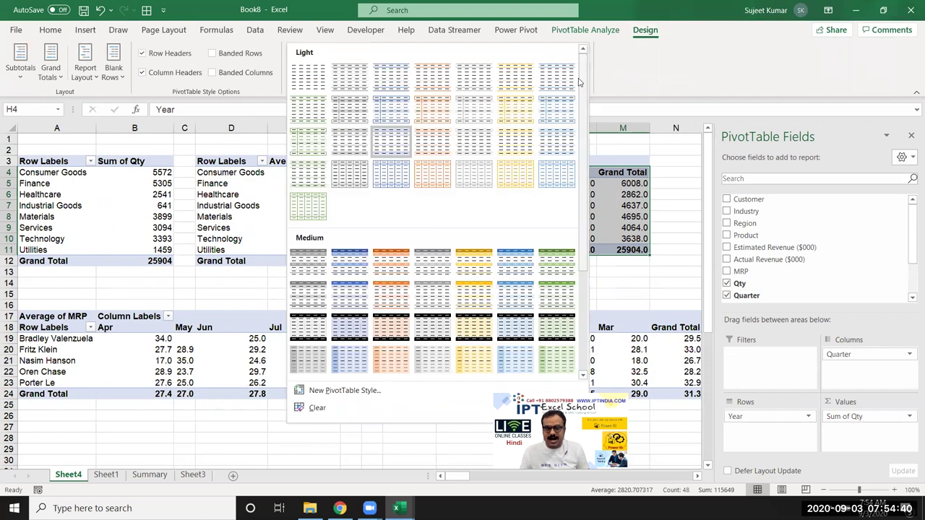
scroll(423, 362, "down", 3)
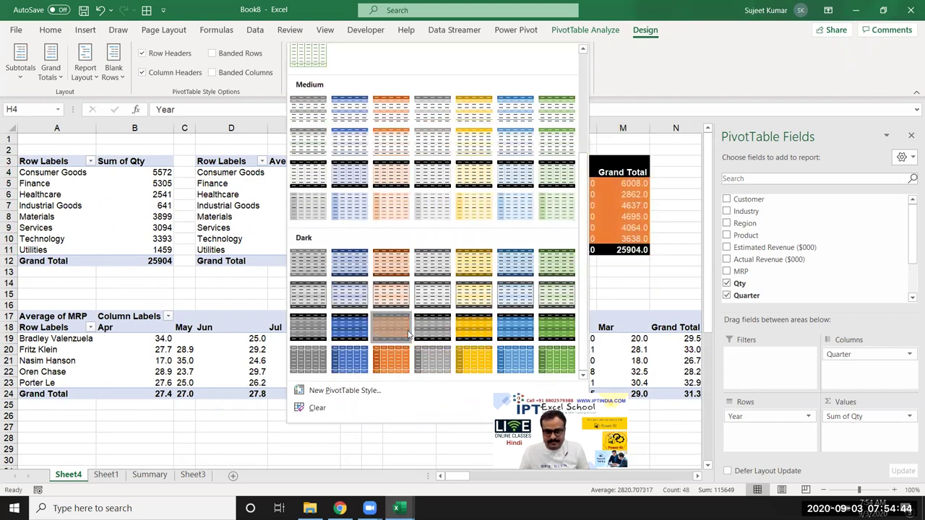
left_click(390, 329)
left_click(455, 250)
left_click_drag(400, 172, 626, 249)
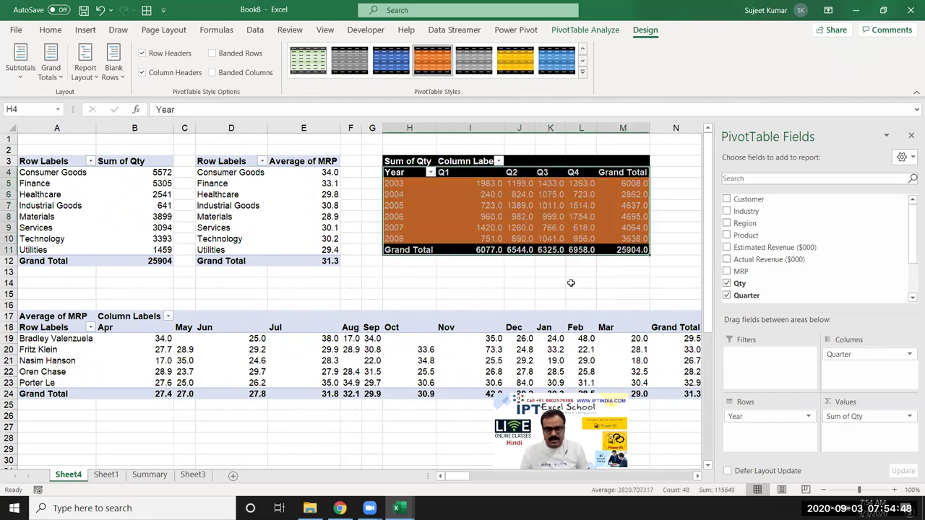
key("ctrl+c")
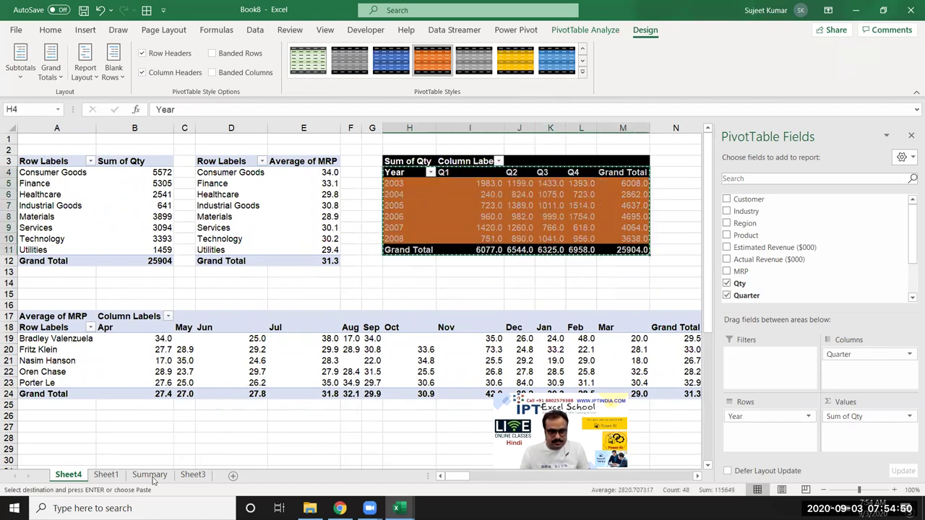
Paste the Year×Quarter table on Summary as a linked picture and shrink it
left_click(150, 475)
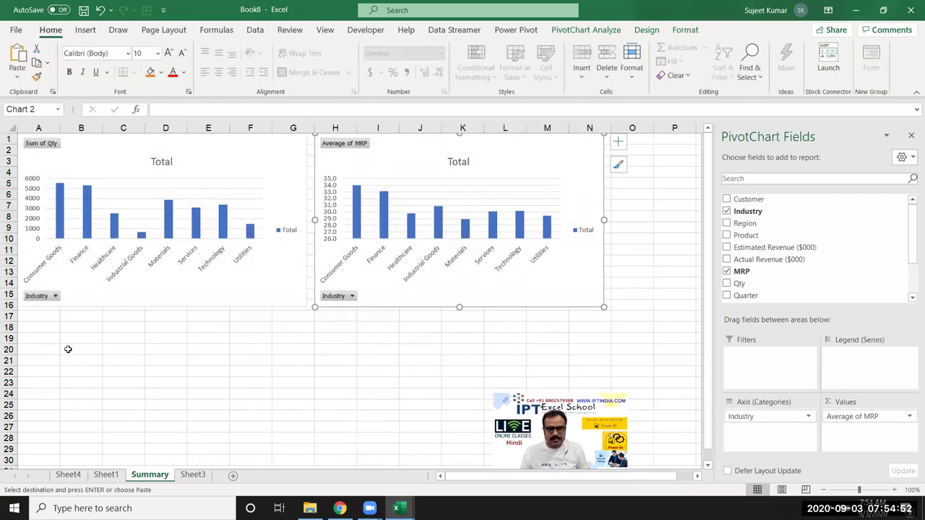
left_click(45, 332)
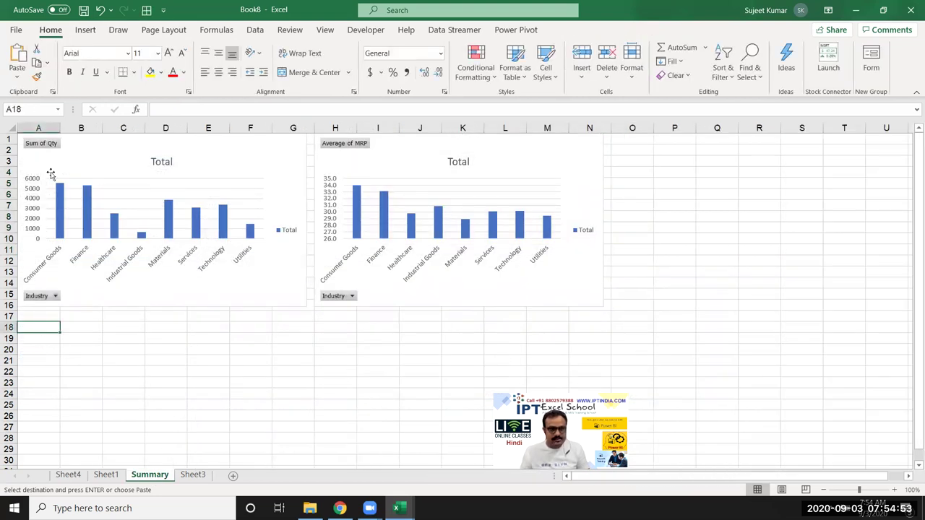
left_click(17, 78)
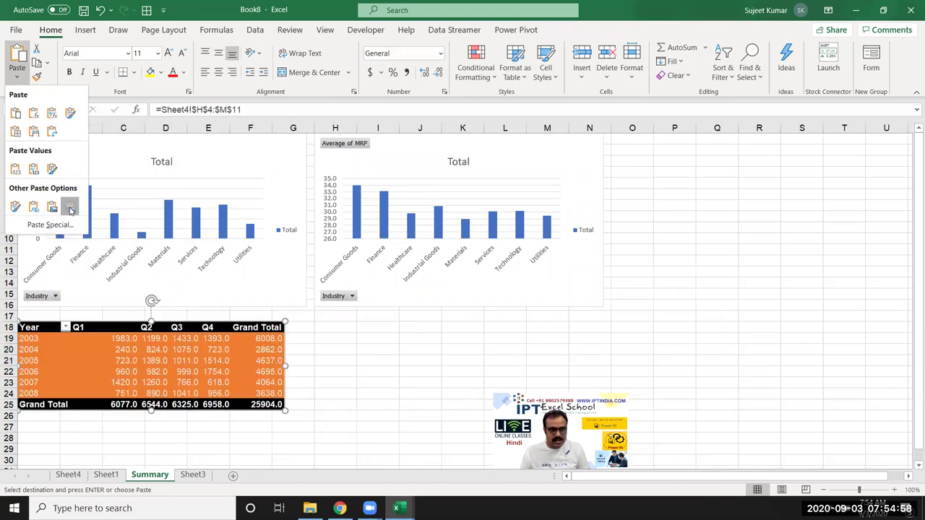
left_click(68, 208)
left_click_drag(117, 362, 118, 349)
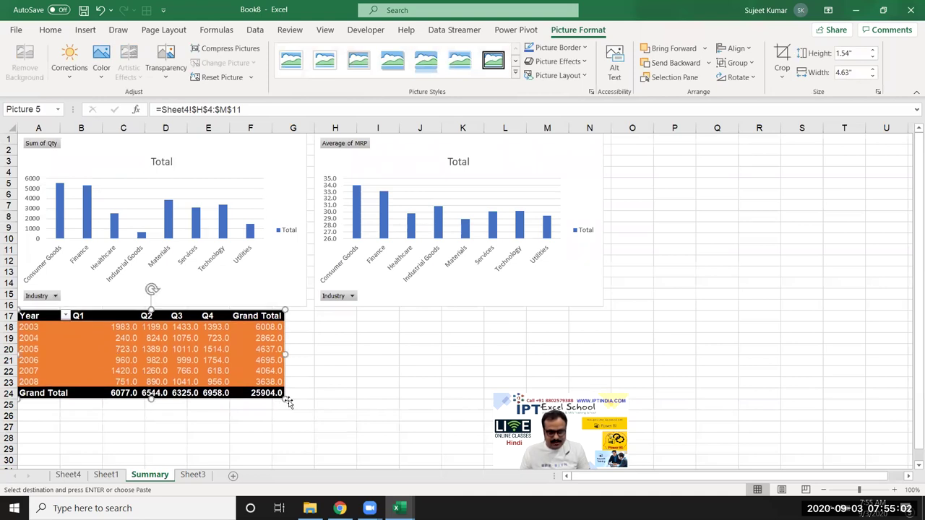
mouse_move(285, 400)
left_mouse_down()
mouse_move(249, 381)
mouse_move(268, 394)
left_mouse_up()
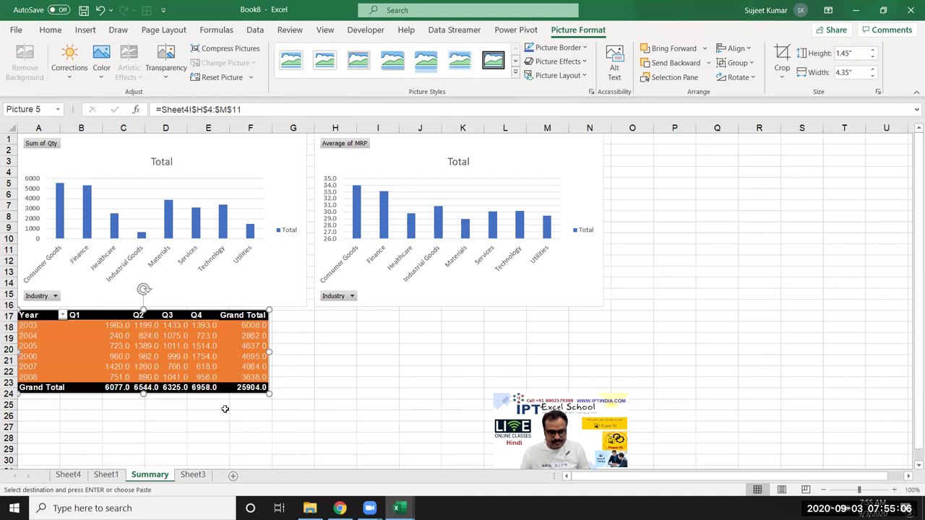
Move the linked picture to the top right of Summary, across columns O–T
left_click(187, 429)
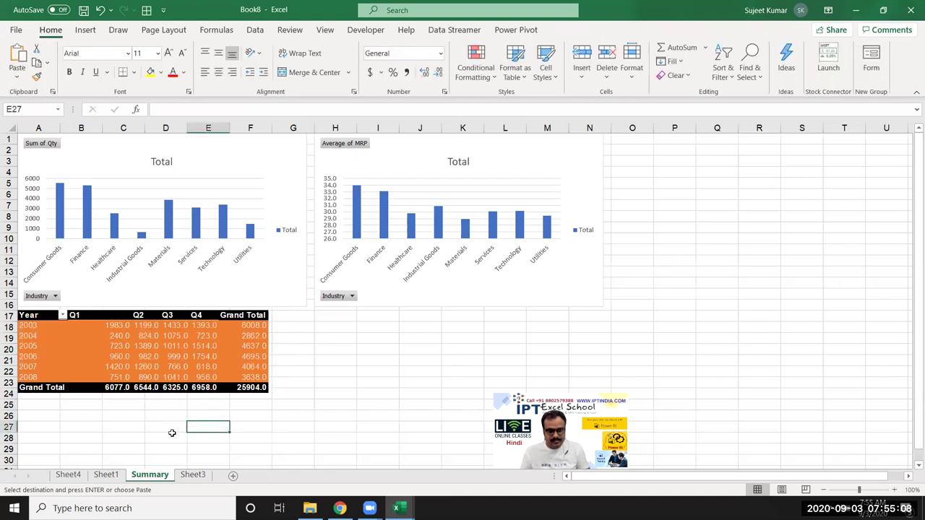
left_click_drag(195, 363, 606, 359)
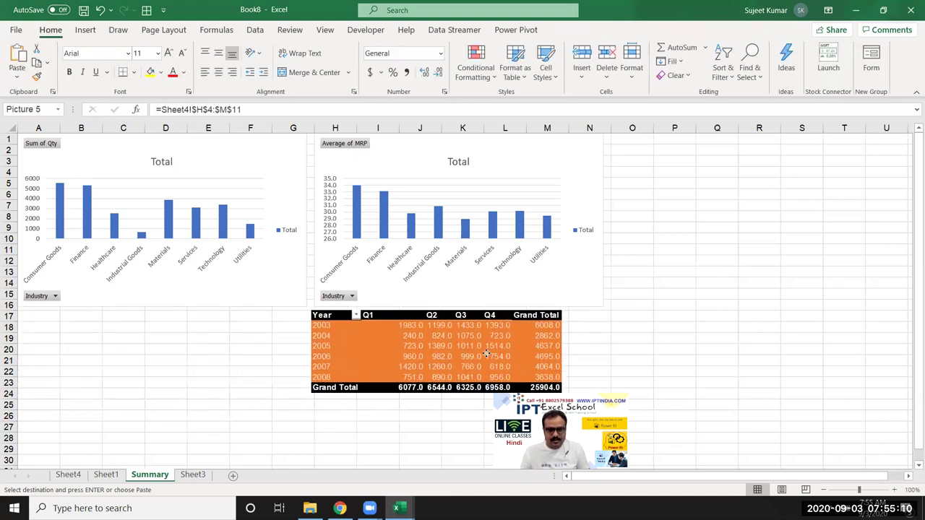
left_click_drag(666, 326, 852, 161)
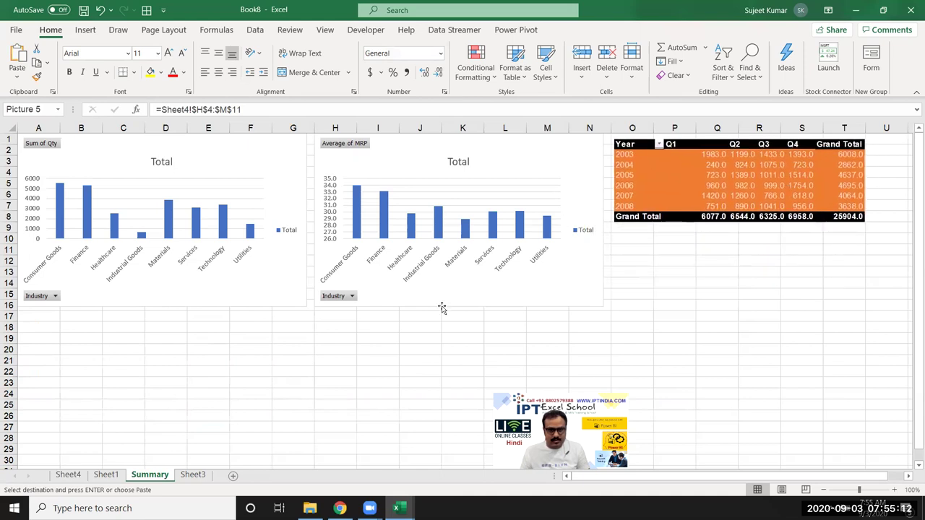
left_click(250, 403)
Back on Sheet4, select the Average of MRP by Sales_Rep and Month pivot
left_click(71, 477)
scroll(174, 354, "down", 2)
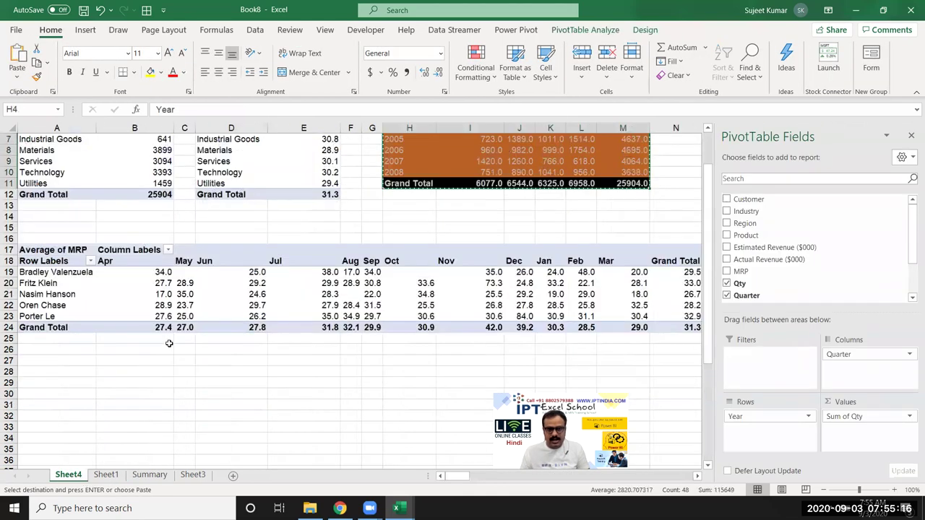
left_click(103, 287)
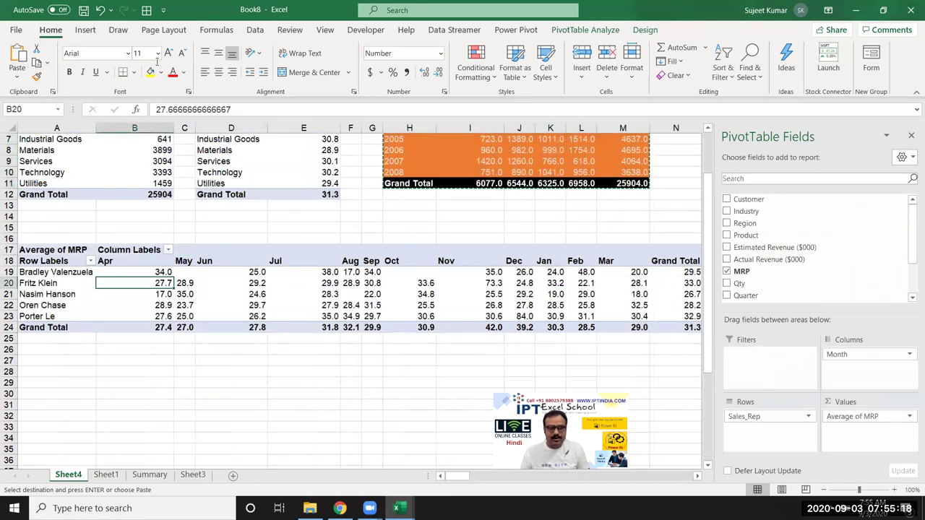
left_click(86, 30)
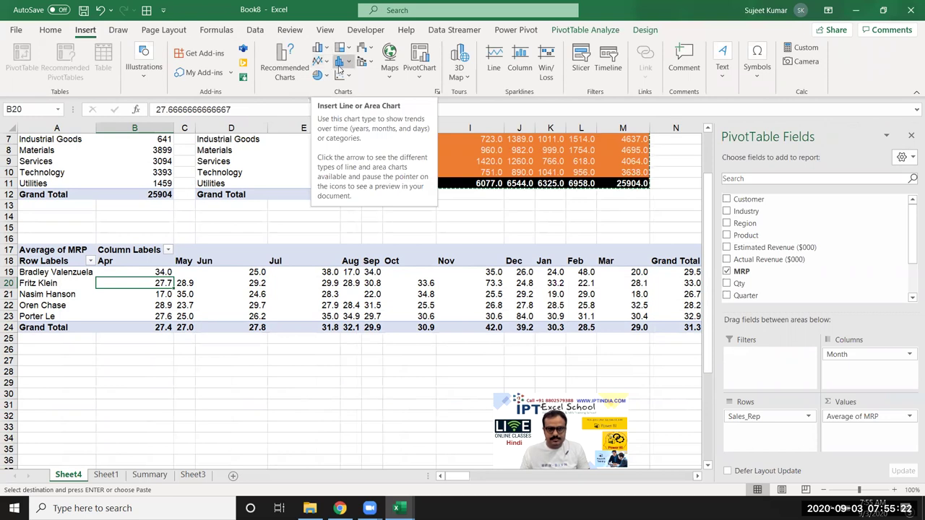
Insert a 2-D stacked column PivotChart of Average of MRP by Sales_Rep, stacked by Month
left_click(327, 49)
left_click(345, 49)
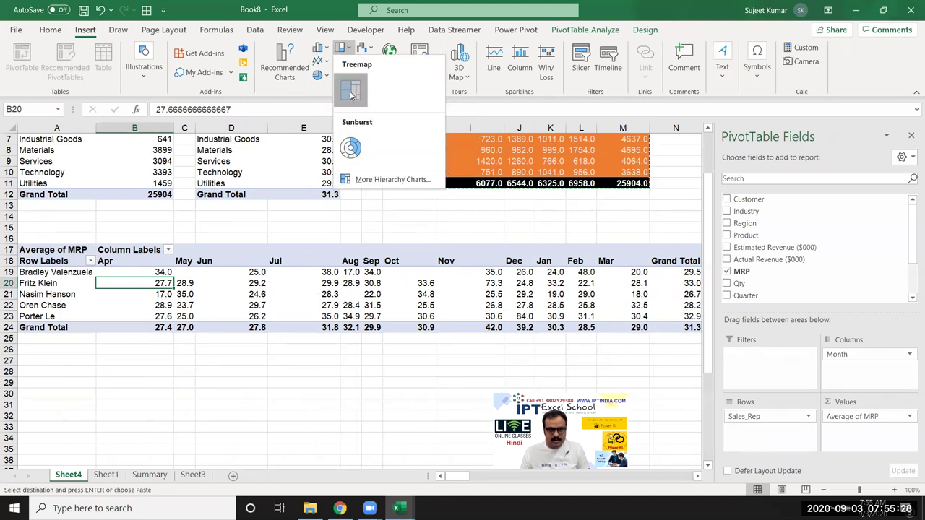
left_click(351, 93)
key("Return")
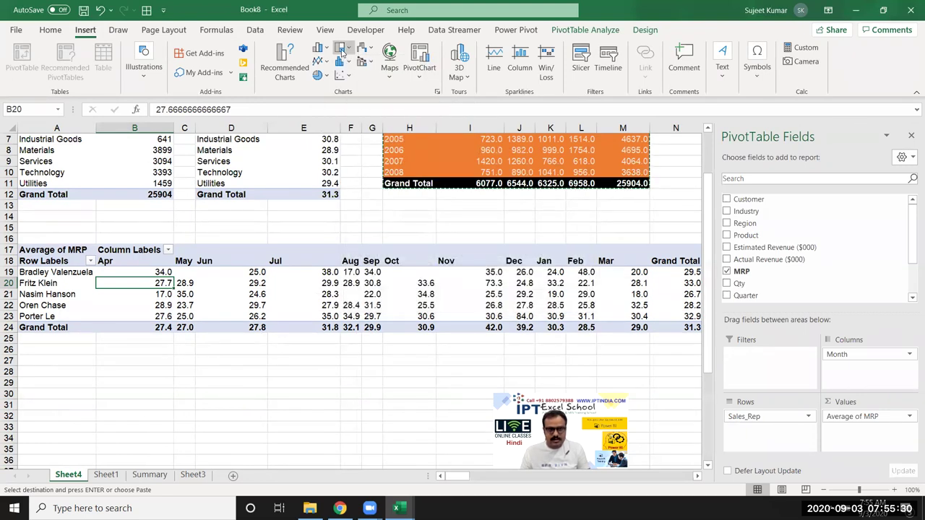
left_click(347, 62)
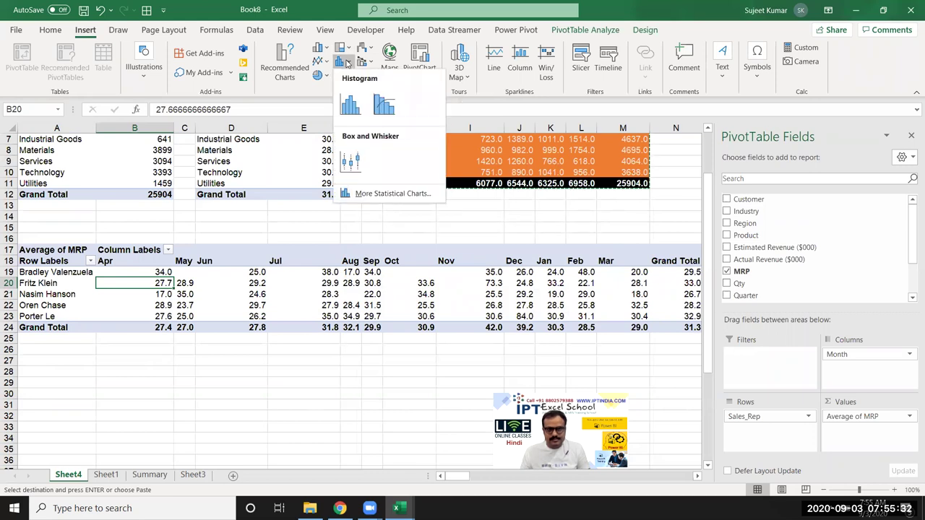
left_click(328, 52)
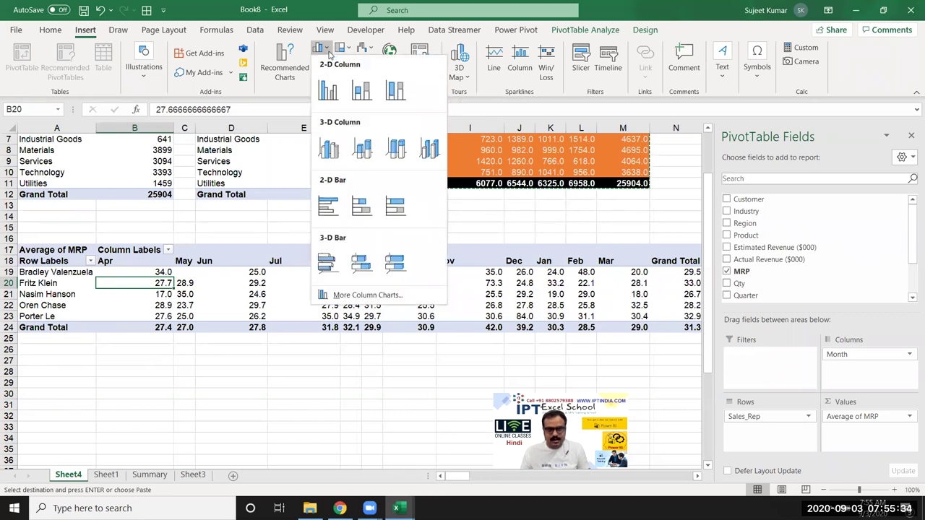
left_click(363, 90)
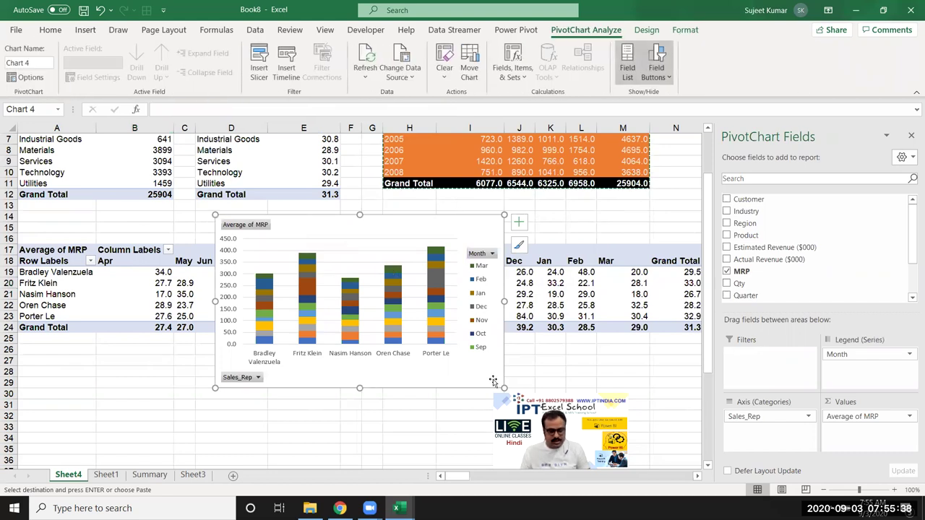
key("Delete")
Paste the stacked Sales_Rep×Month chart onto the Summary sheet and close the field list
left_click(150, 475)
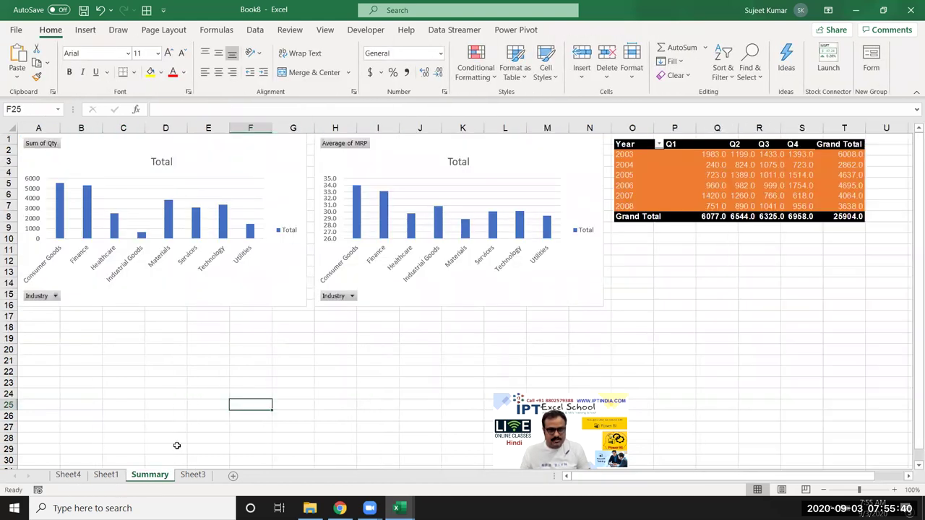
left_click(119, 380)
key("ctrl+v")
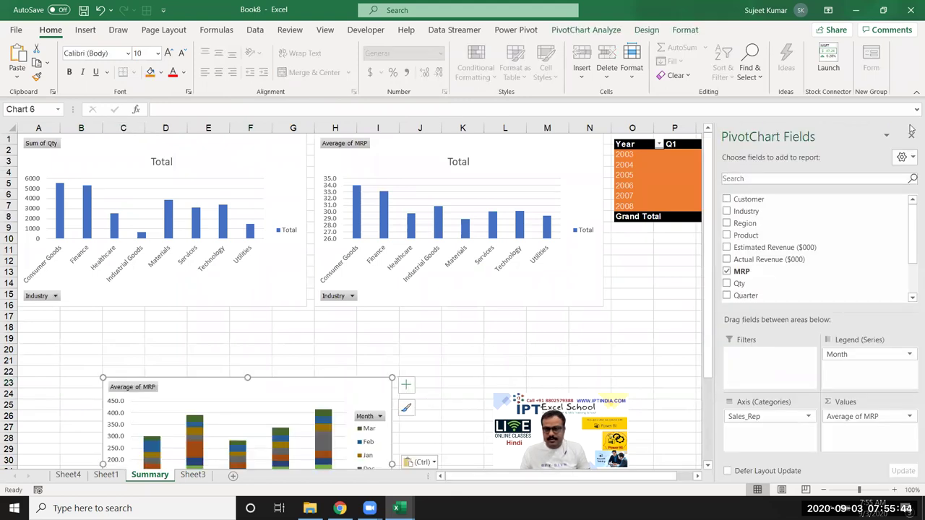
left_click(911, 134)
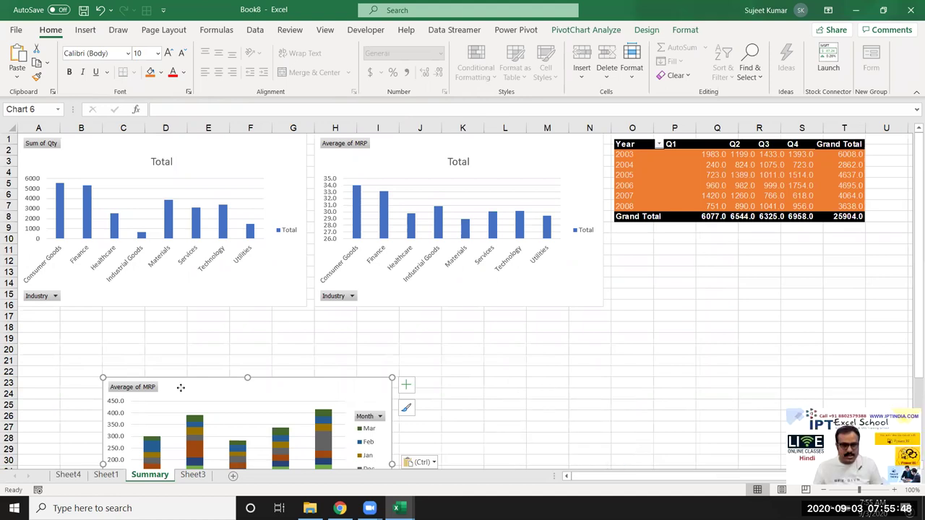
Place the stacked chart under the Sum of Qty chart, widened across both charts and made taller
left_click_drag(180, 388, 94, 313)
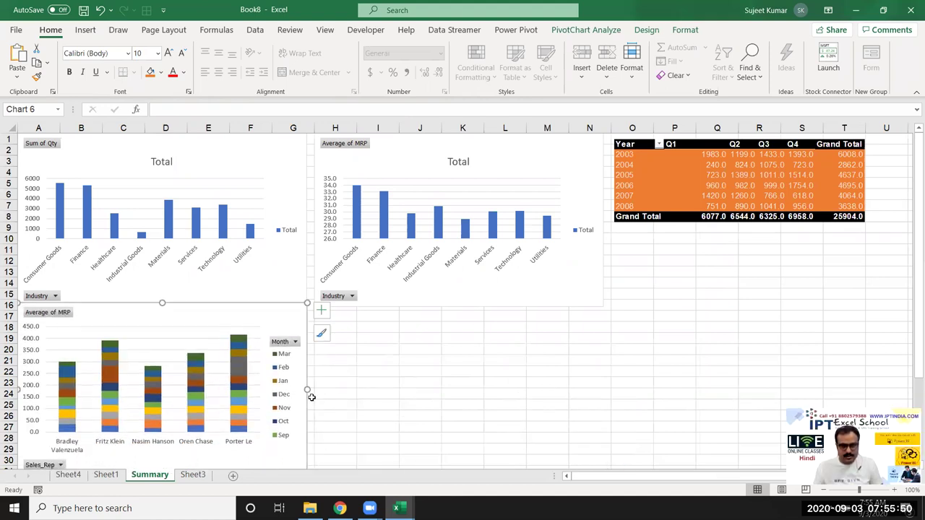
left_click_drag(309, 390, 606, 390)
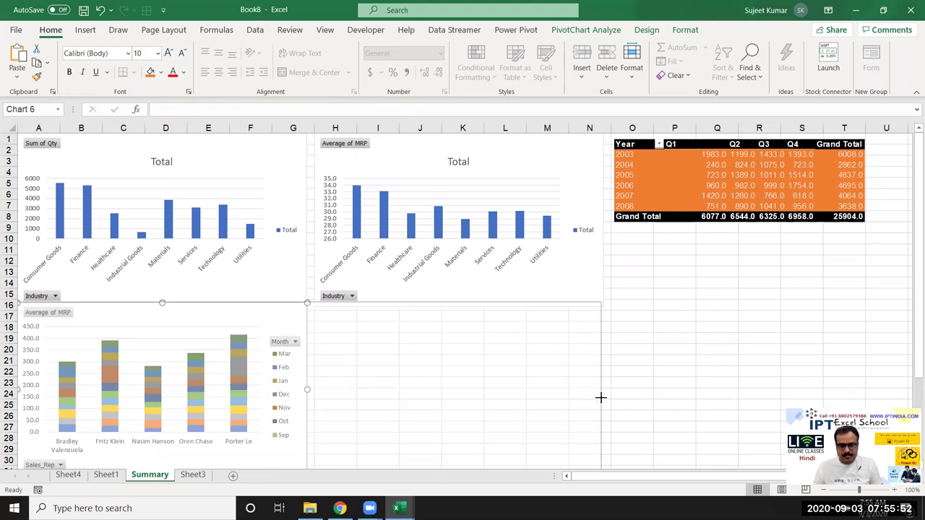
scroll(558, 385, "down", 3)
scroll(558, 385, "down", 1)
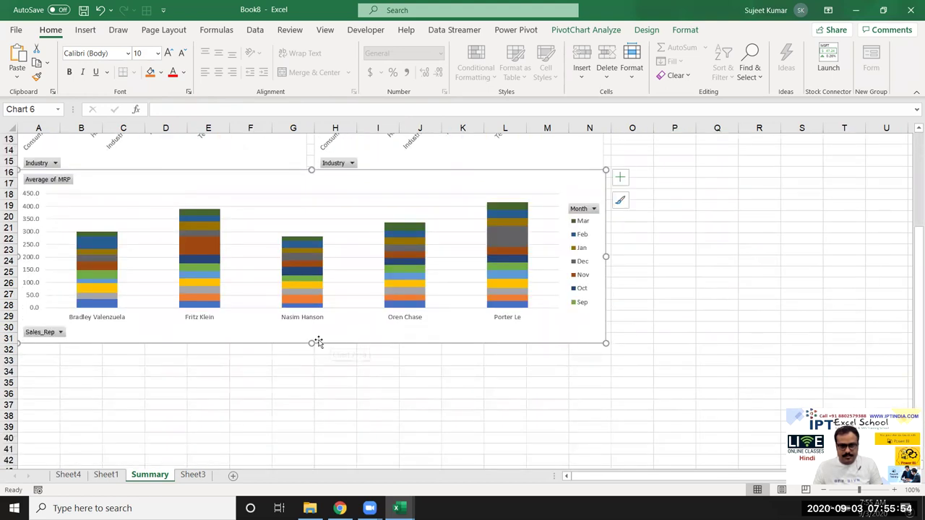
left_click_drag(318, 341, 310, 376)
scroll(310, 376, "up", 3)
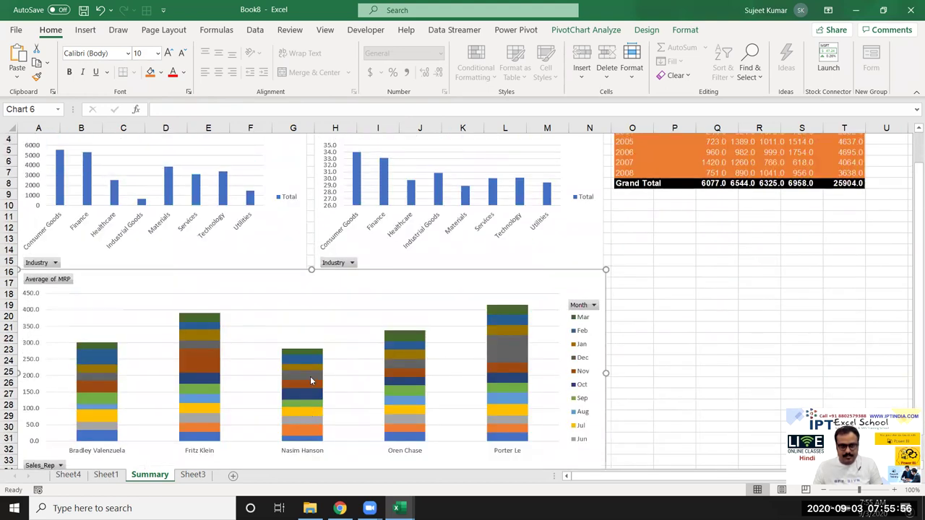
left_click(642, 309)
scroll(413, 174, "up", 1)
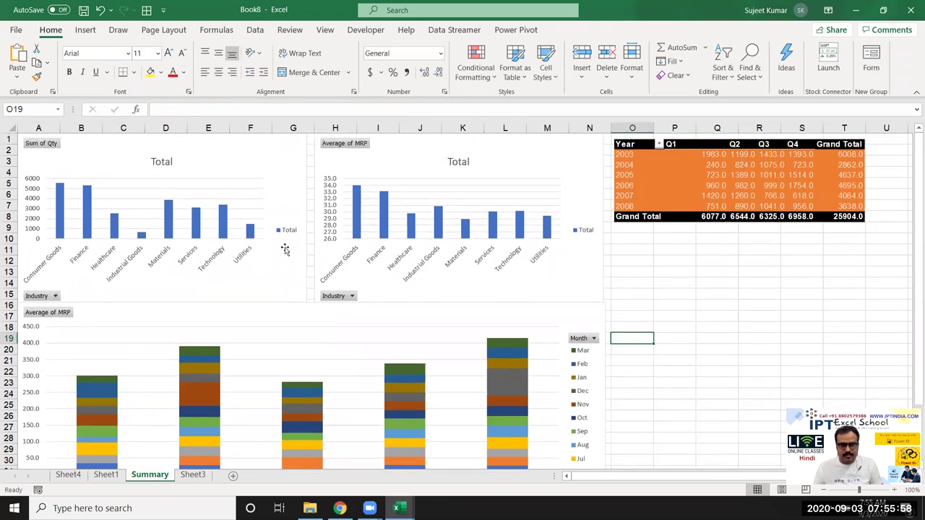
left_click(286, 249)
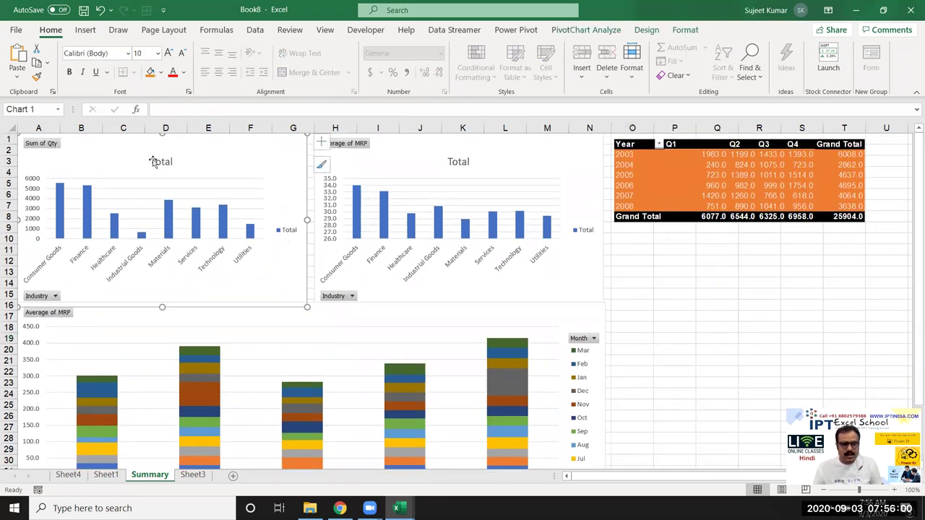
Hide all field buttons on the Qty, AVG MRP and stacked Sales_Rep PivotCharts
right_click(41, 145)
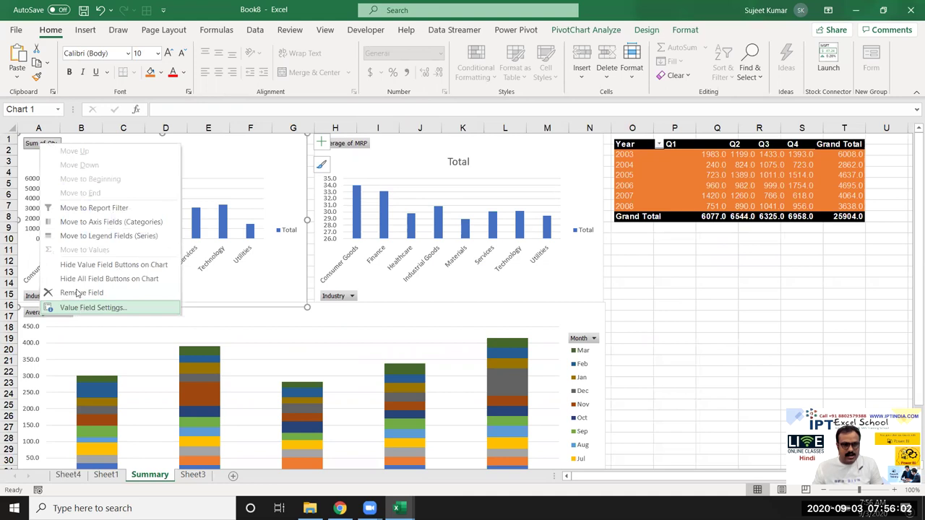
key("Escape")
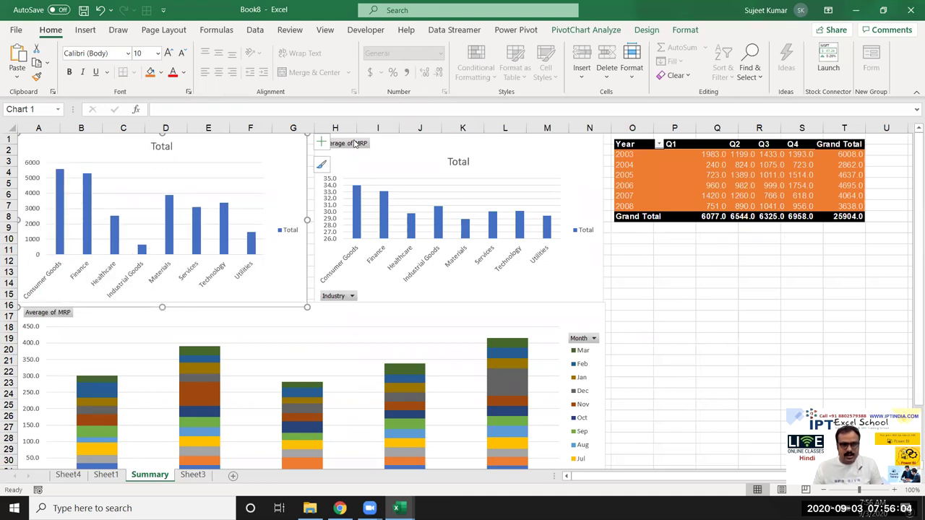
right_click(355, 143)
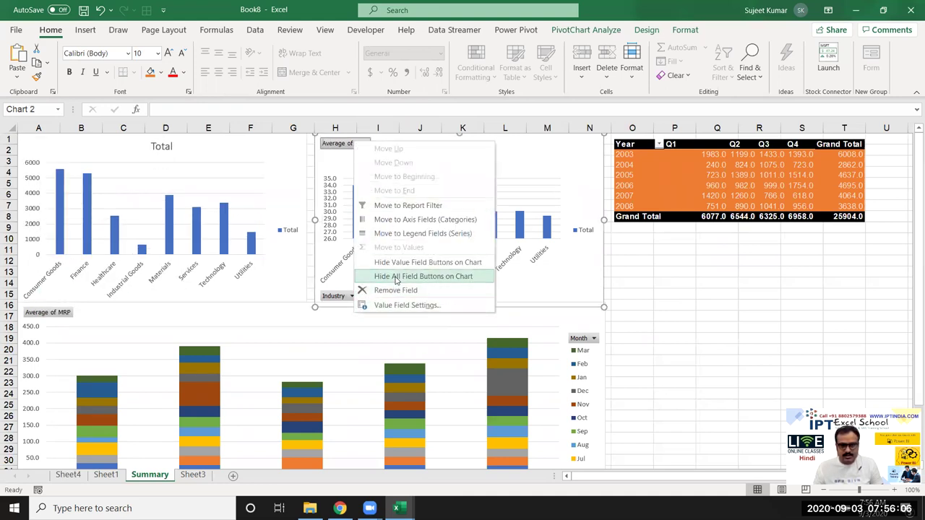
left_click(396, 280)
right_click(44, 315)
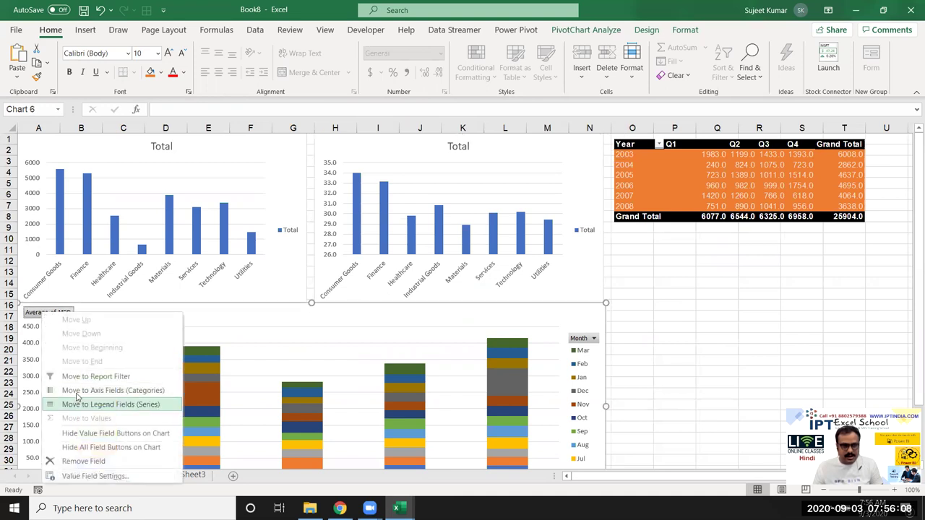
left_click(83, 448)
scroll(87, 425, "down", 3)
scroll(87, 427, "up", 3)
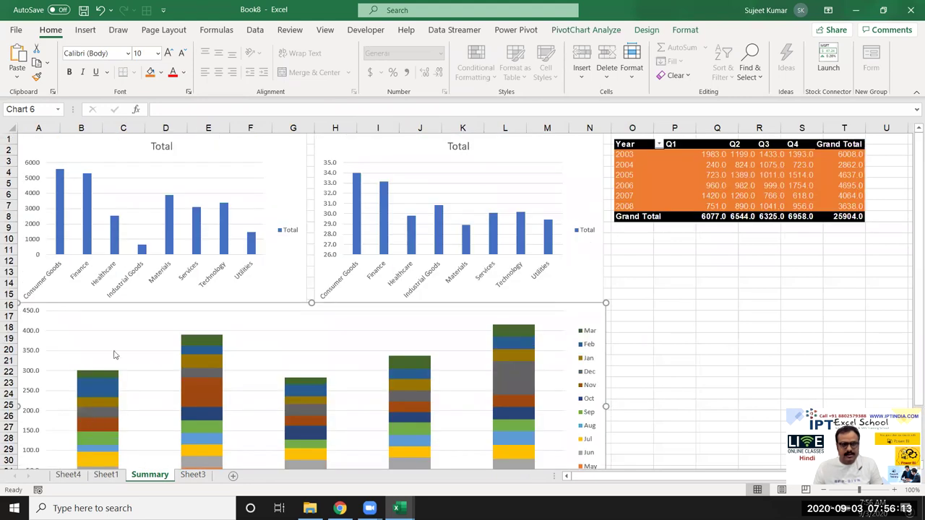
Replace the 'Total' titles with 'Qty' on the left chart and 'AVG MRP' on the right
left_click(161, 147)
double_click(162, 147)
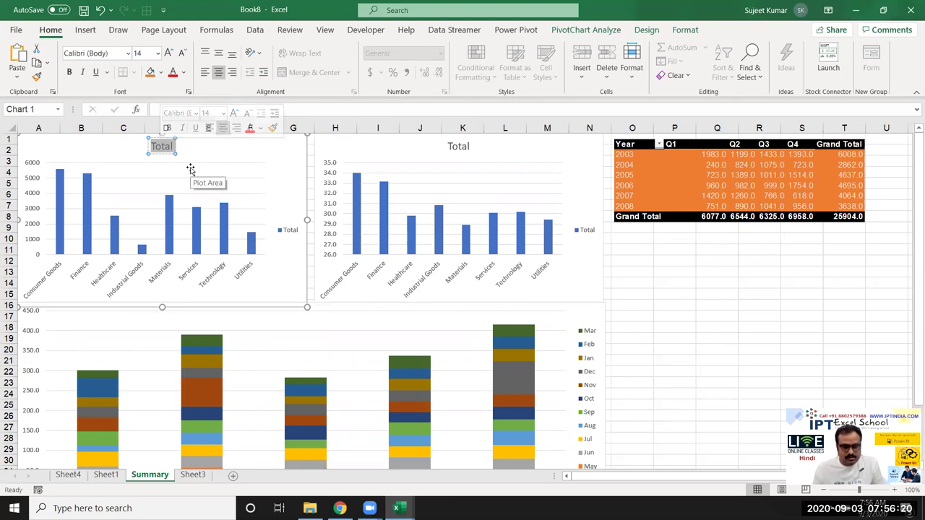
type("Qty")
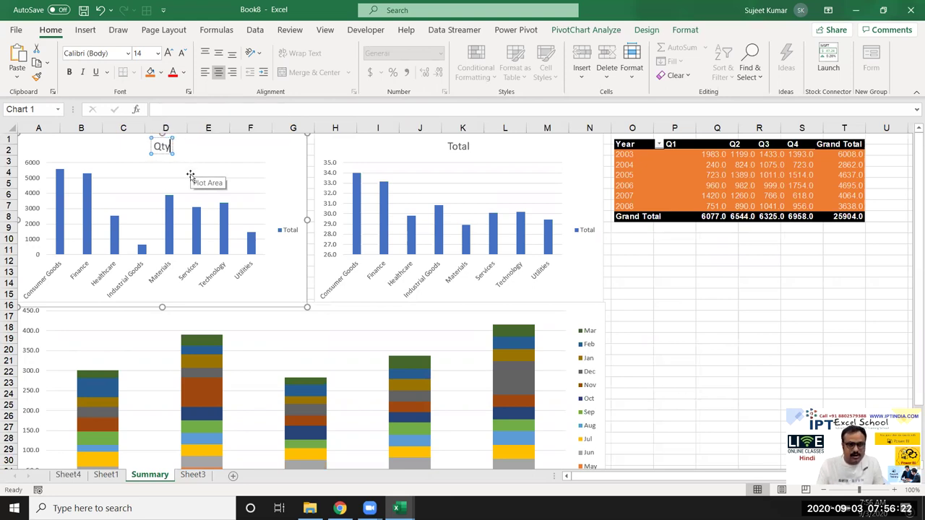
left_click(457, 146)
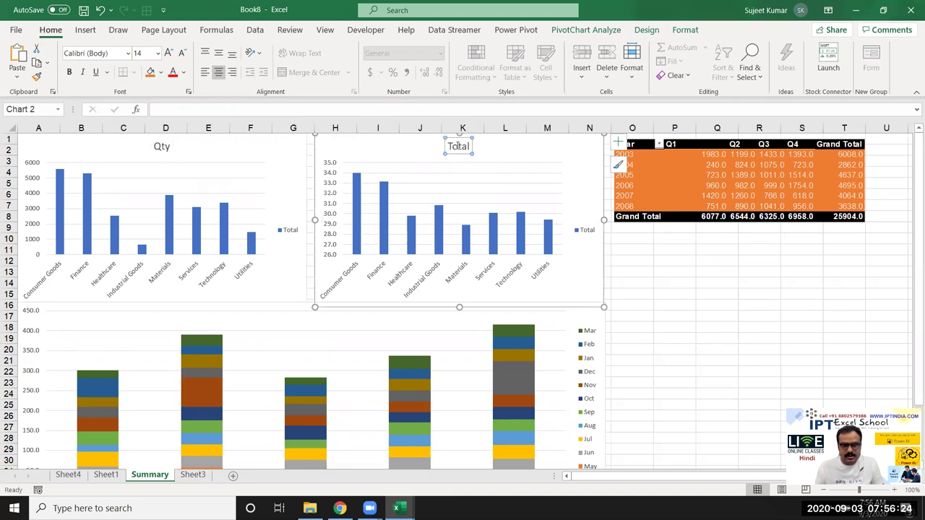
double_click(457, 146)
type("AVG MRP")
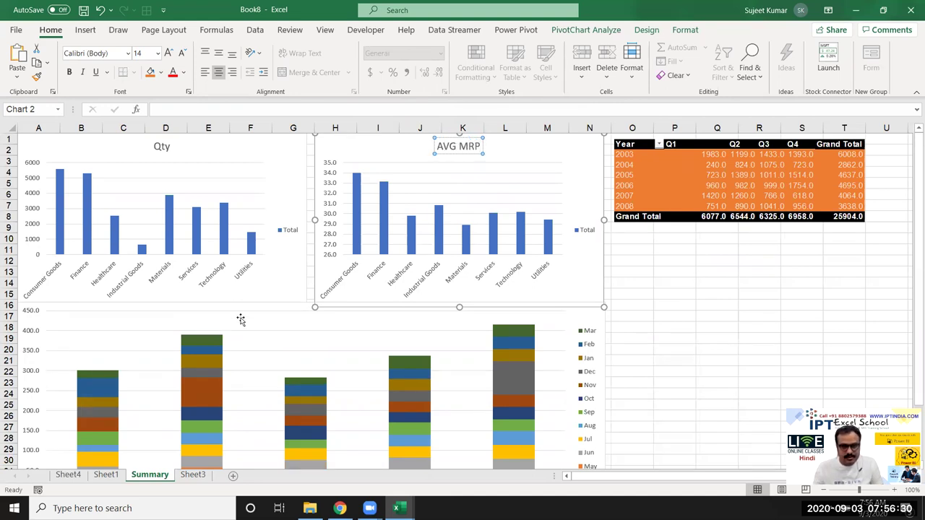
left_click(241, 320)
scroll(676, 345, "down", 3)
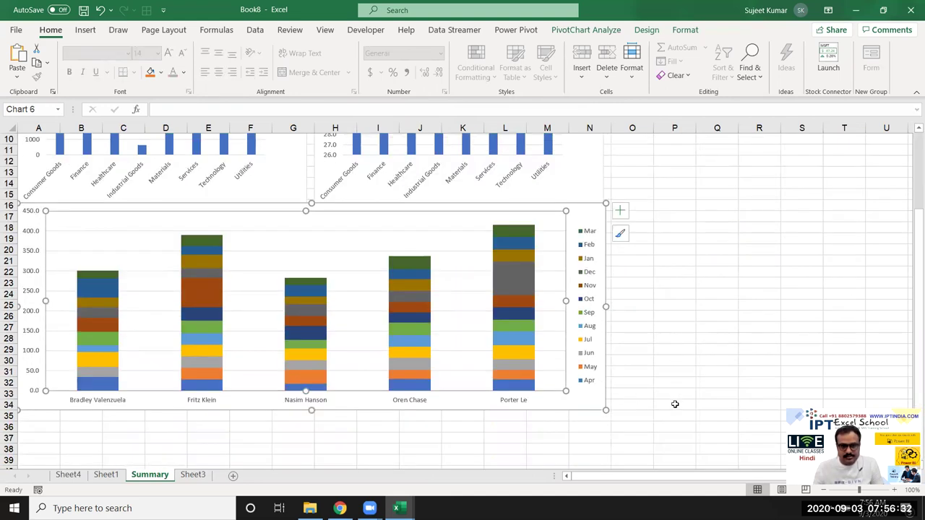
Select the stacked monthly sales chart and nudge it lower on the sheet
scroll(674, 404, "up", 3)
left_click(661, 360)
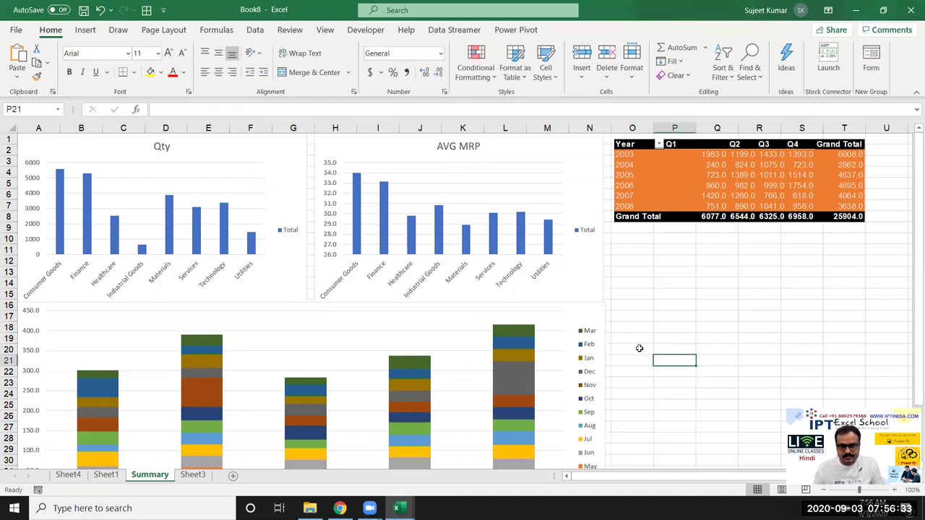
left_click(602, 314)
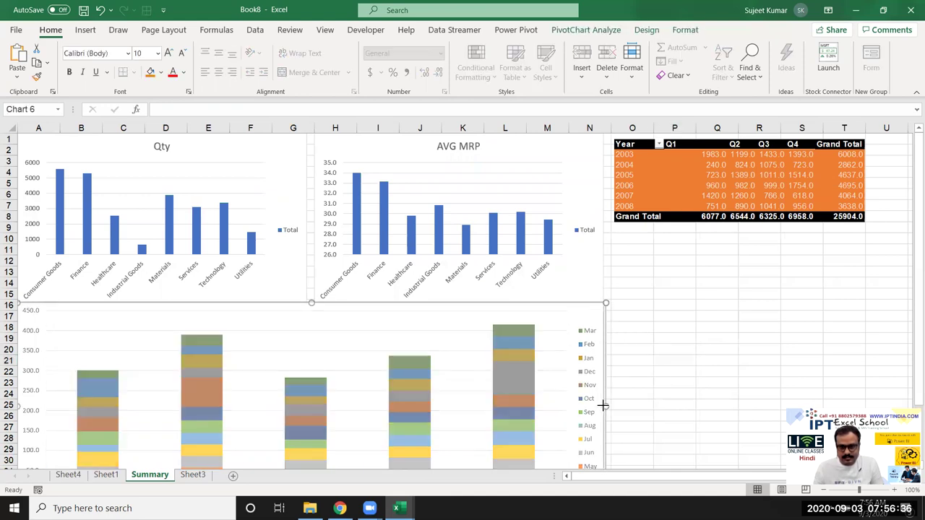
scroll(665, 234, "down", 2)
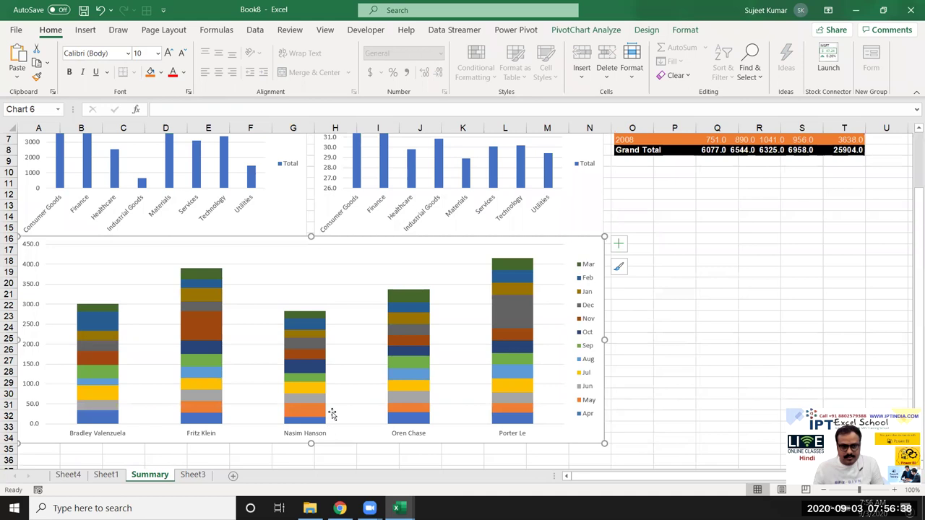
scroll(332, 413, "down", 4)
left_click_drag(338, 317, 344, 347)
scroll(681, 153, "up", 5)
Move the orange Year×Quarter table under the Qty chart and push the stacked chart further down
mouse_move(704, 154)
left_mouse_down()
mouse_move(96, 297)
mouse_move(98, 315)
left_mouse_up()
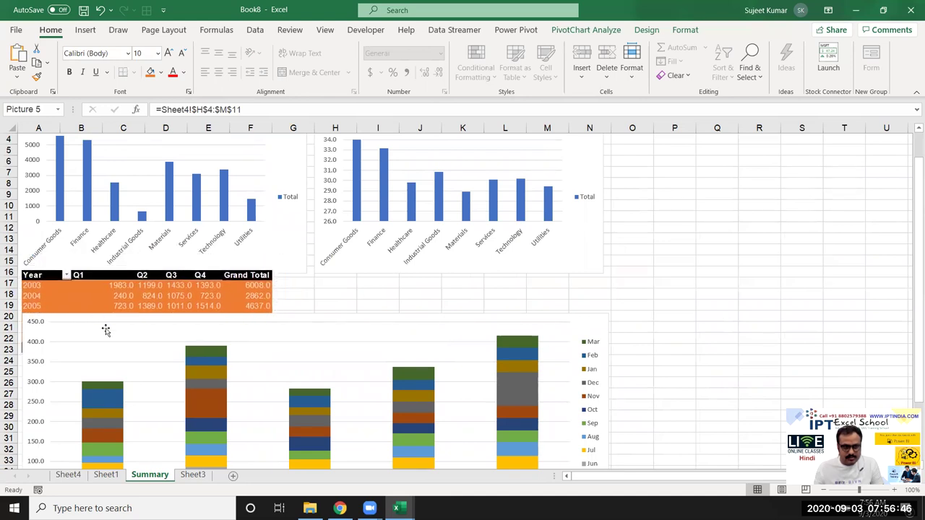
left_click(402, 303)
left_click(672, 325)
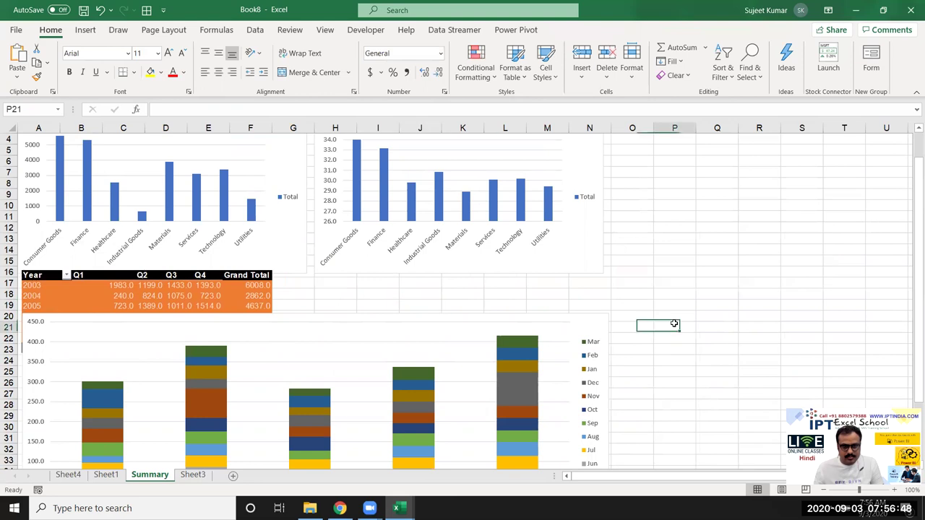
scroll(630, 298, "down", 4)
left_click_drag(453, 383, 450, 426)
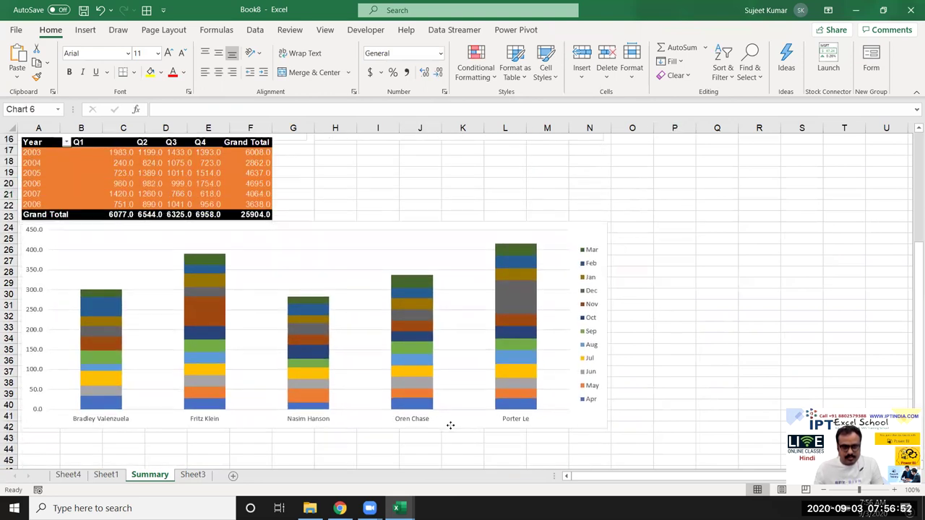
scroll(450, 419, "up", 5)
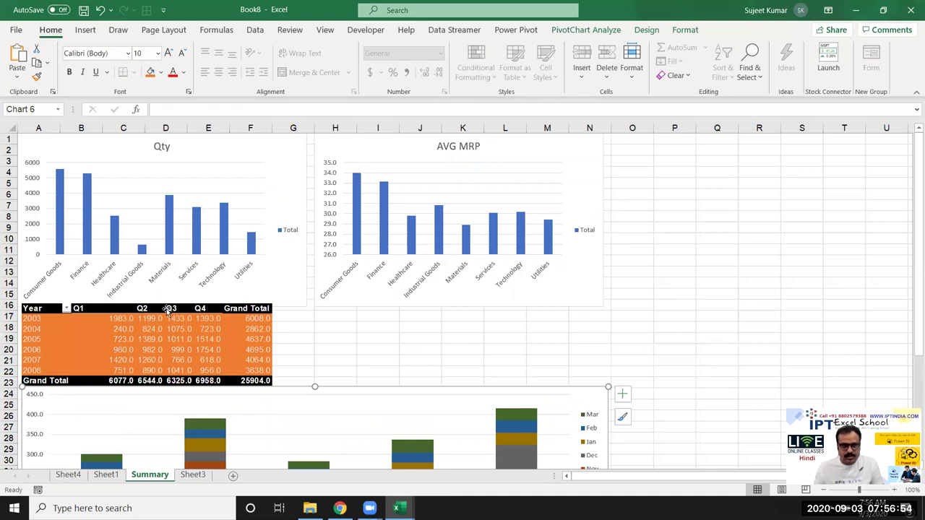
Put the orange table beside the AVG MRP chart and start the stacked chart at row 17
left_click_drag(112, 311, 698, 140)
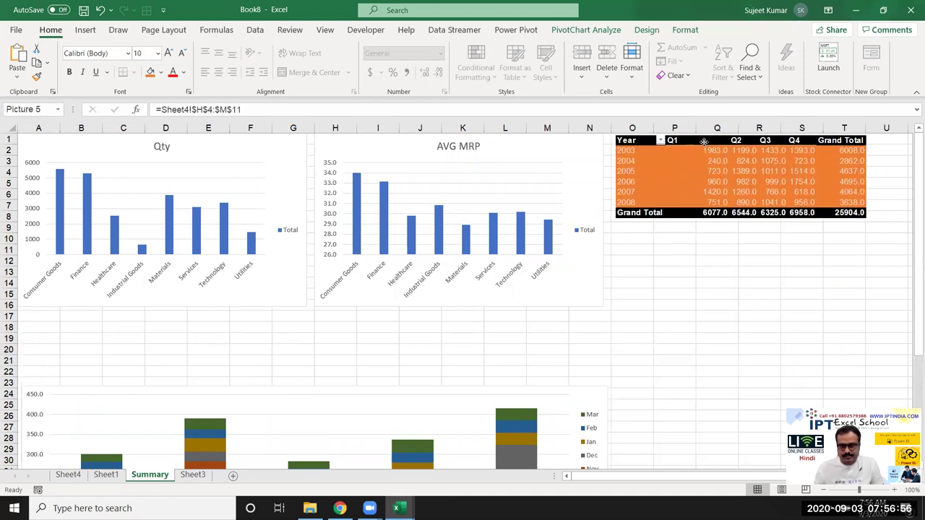
scroll(527, 300, "down", 2)
scroll(549, 302, "down", 1)
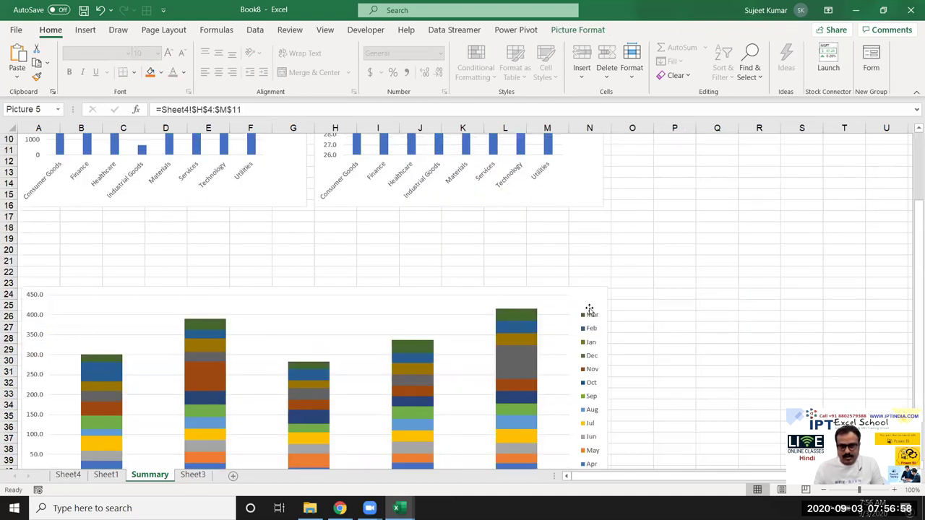
left_click_drag(581, 298, 578, 220)
scroll(656, 233, "up", 3)
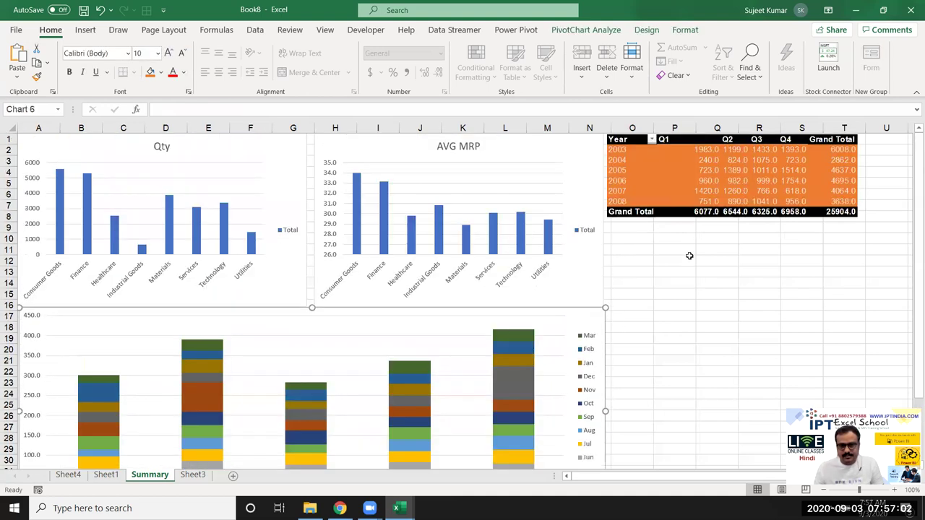
left_click(684, 259)
scroll(296, 268, "down", 3)
scroll(306, 269, "up", 3)
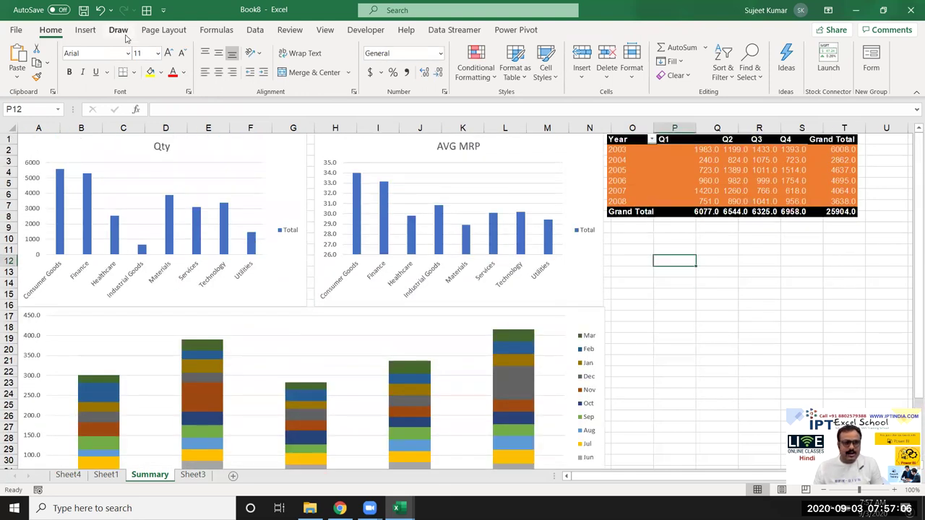
Turn off gridlines on the Summary sheet, then view Sheet1's raw sales data
left_click(167, 34)
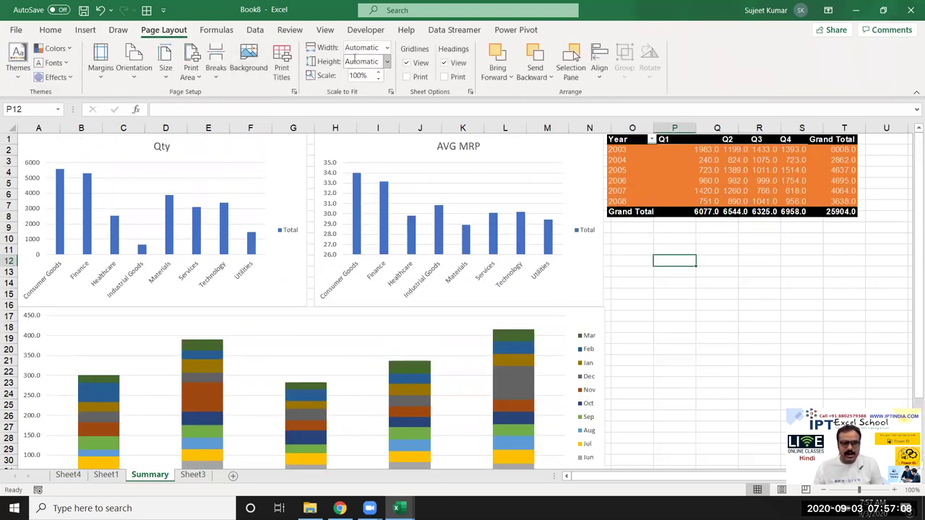
left_click(406, 64)
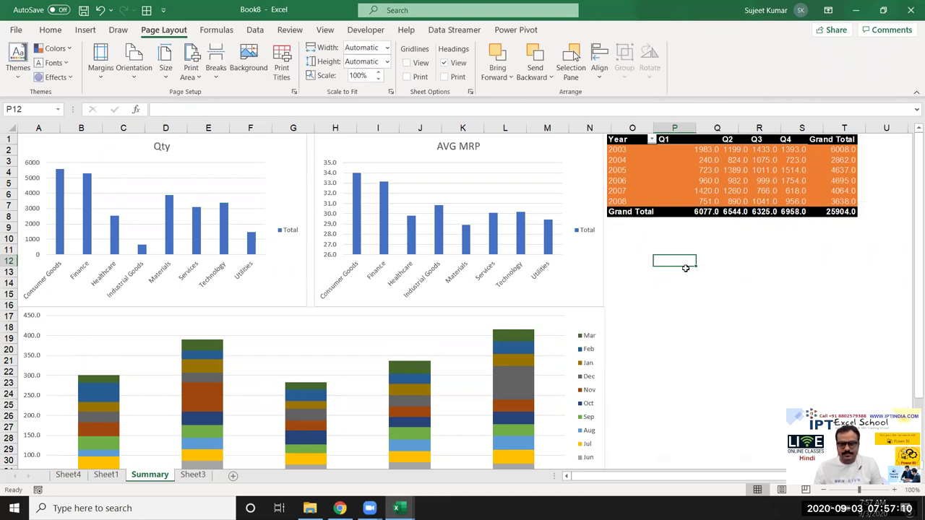
scroll(685, 268, "down", 1, "ctrl")
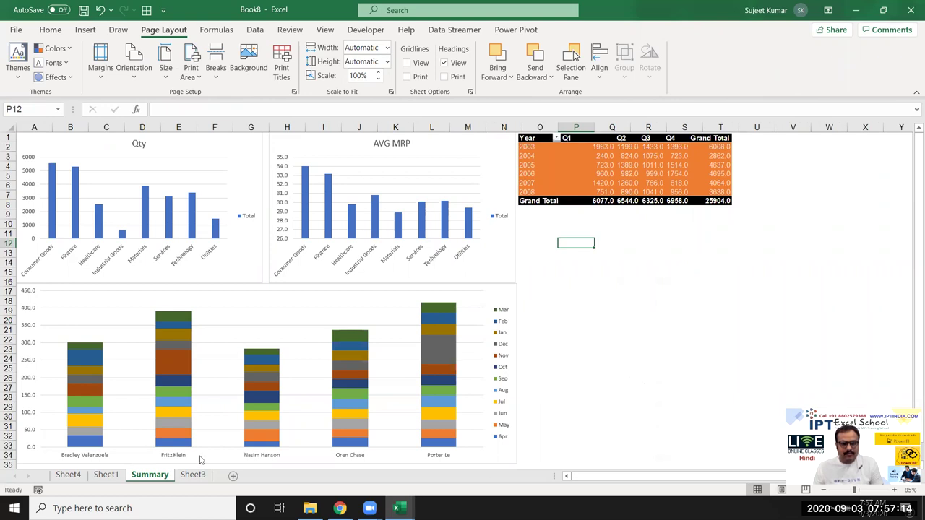
left_click(106, 477)
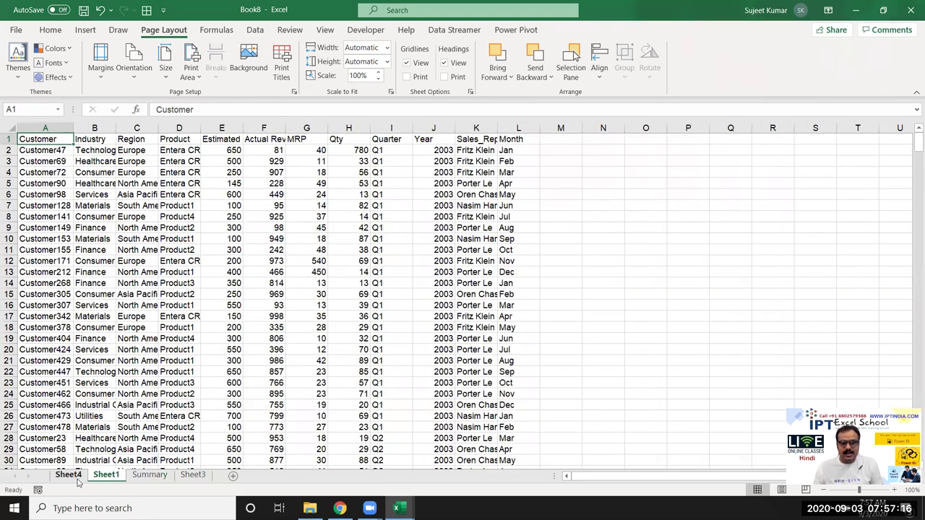
On Sheet4, select cell B6 in the Sum of Qty pivot and show its PivotTable Fields list
left_click(72, 477)
left_click(146, 196)
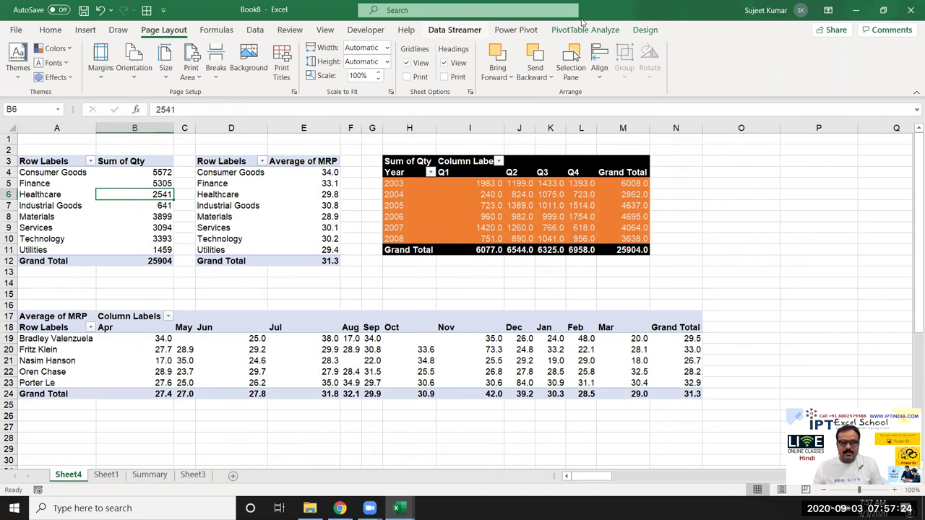
left_click(585, 30)
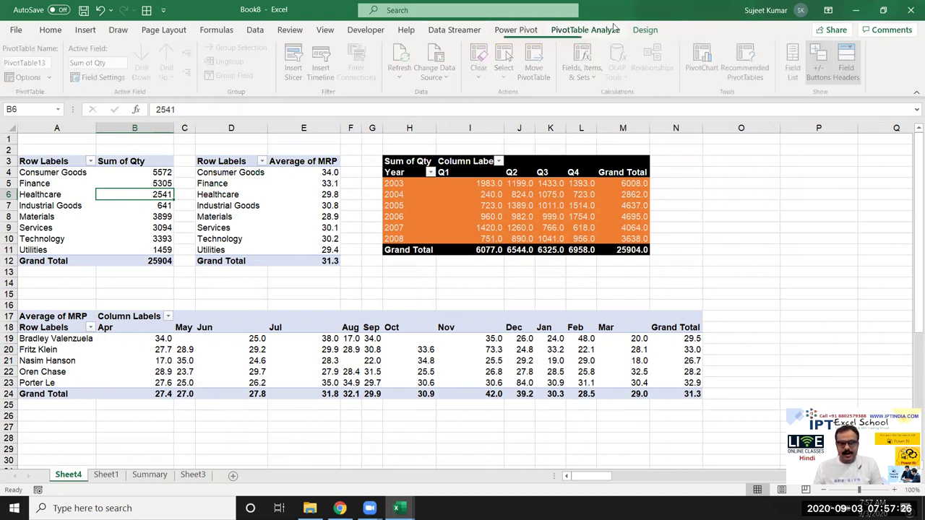
left_click(795, 64)
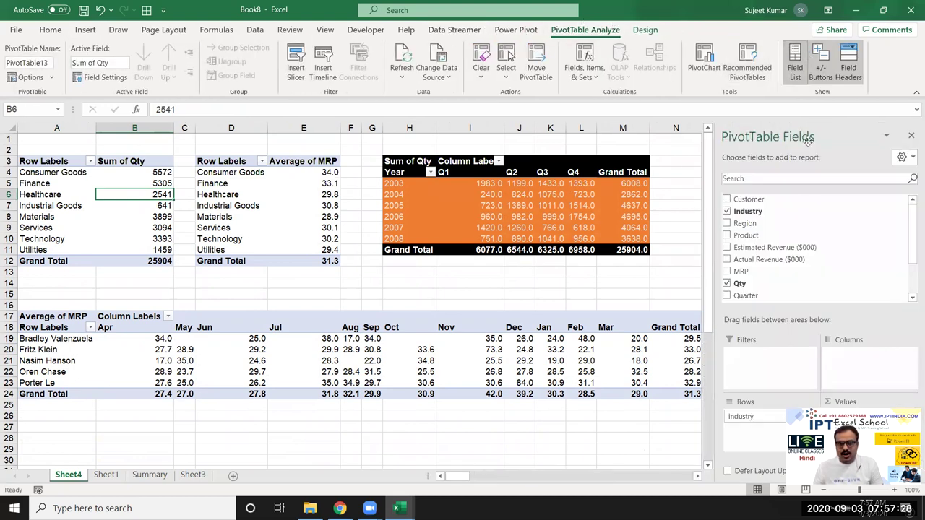
Add Region as a report filter on the Sum of Qty pivot and filter it to Europe
left_click_drag(744, 223, 766, 357)
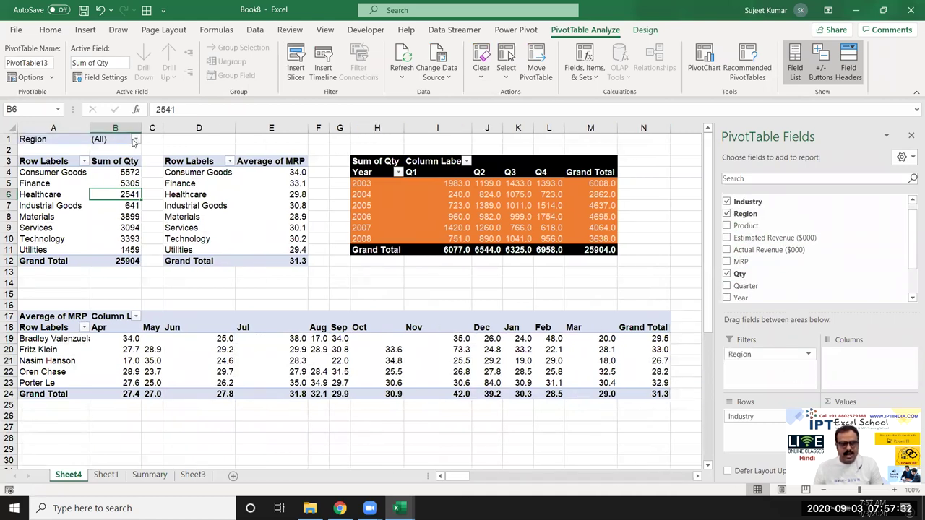
left_click(134, 139)
left_click(23, 179)
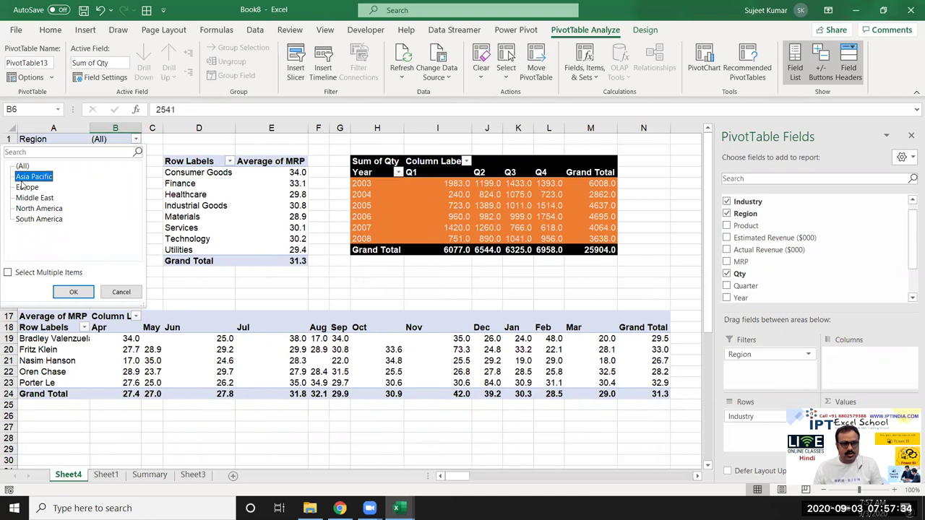
left_click(33, 189)
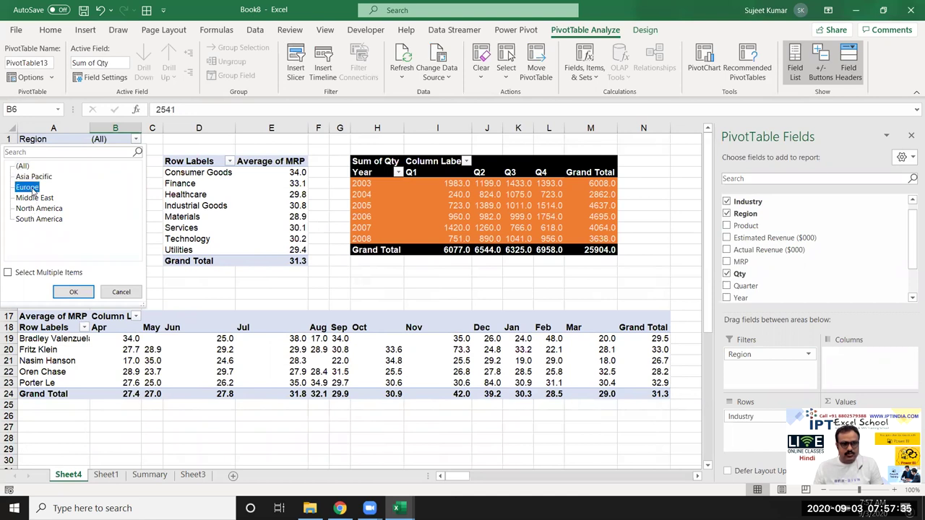
left_click(75, 292)
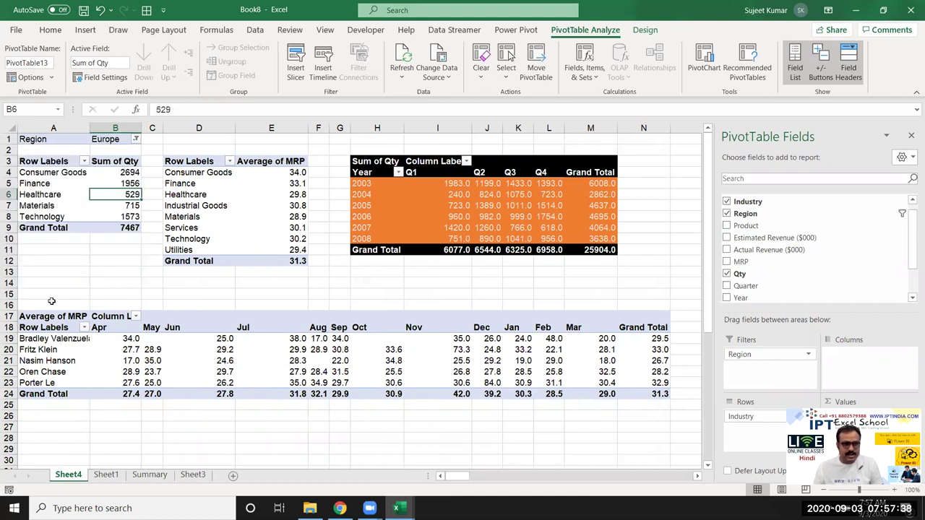
After checking the Summary chart, reset the Region filter to (All), totalling 25904
left_click(150, 475)
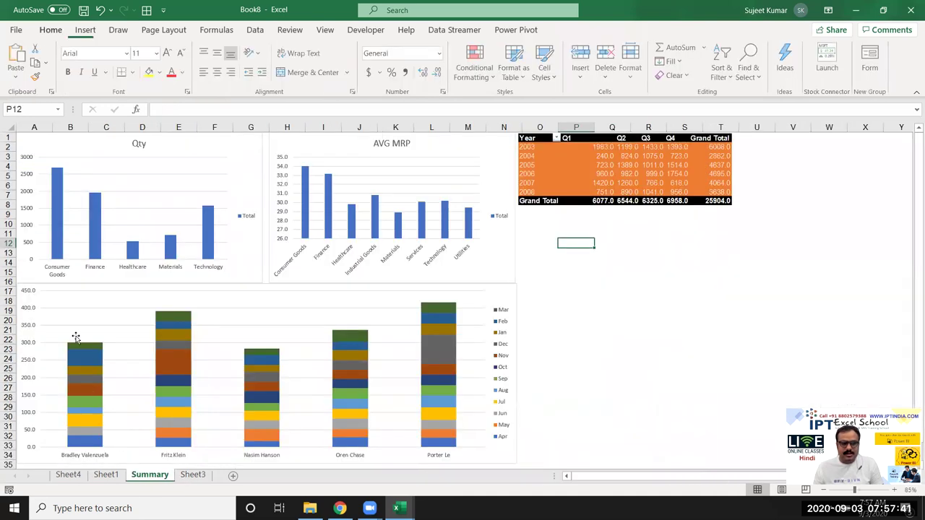
left_click(233, 149)
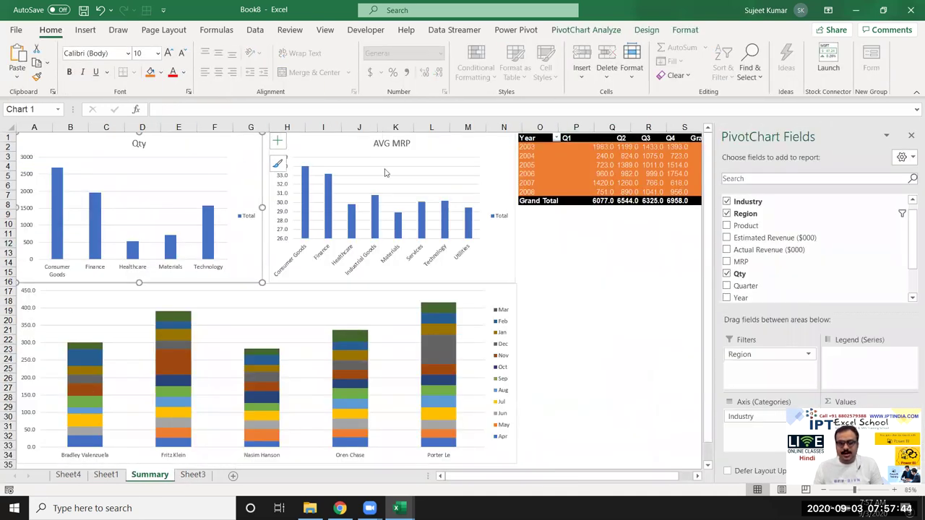
mouse_move(426, 320)
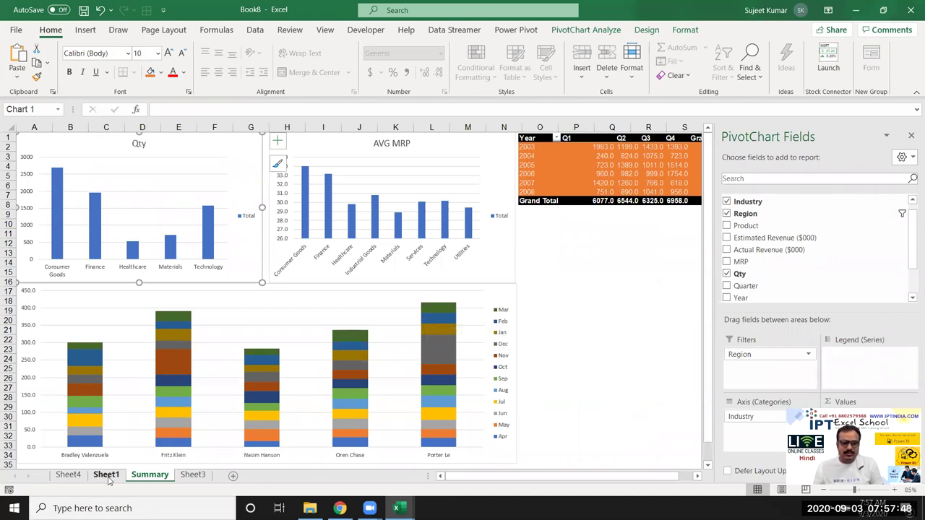
left_click(106, 475)
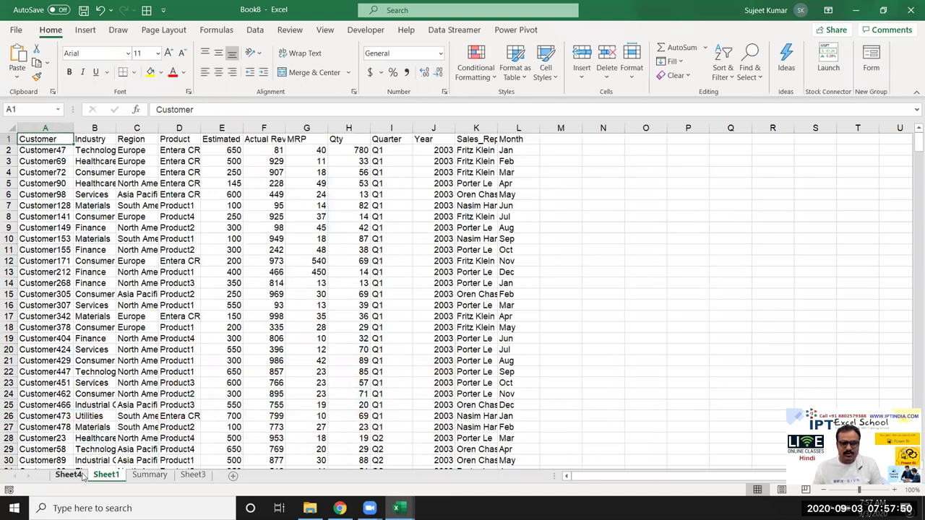
left_click(72, 475)
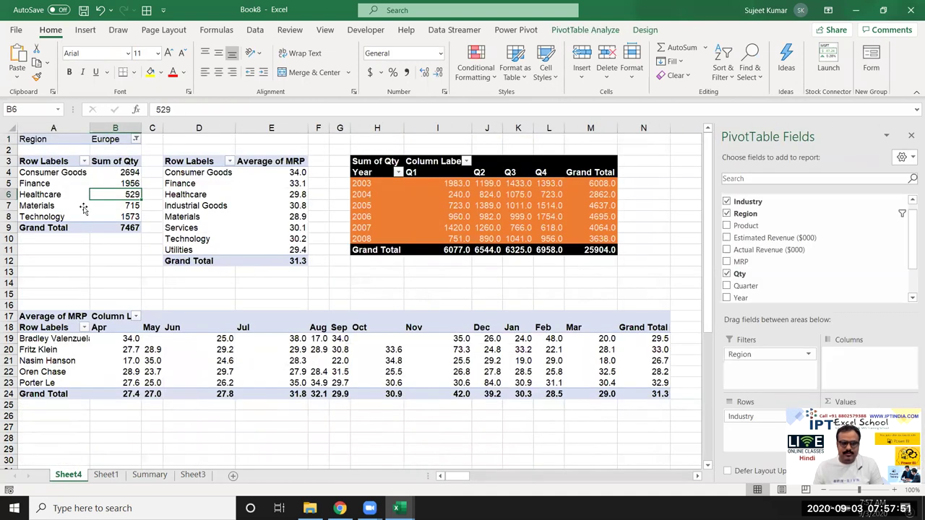
left_click(136, 139)
left_click(22, 166)
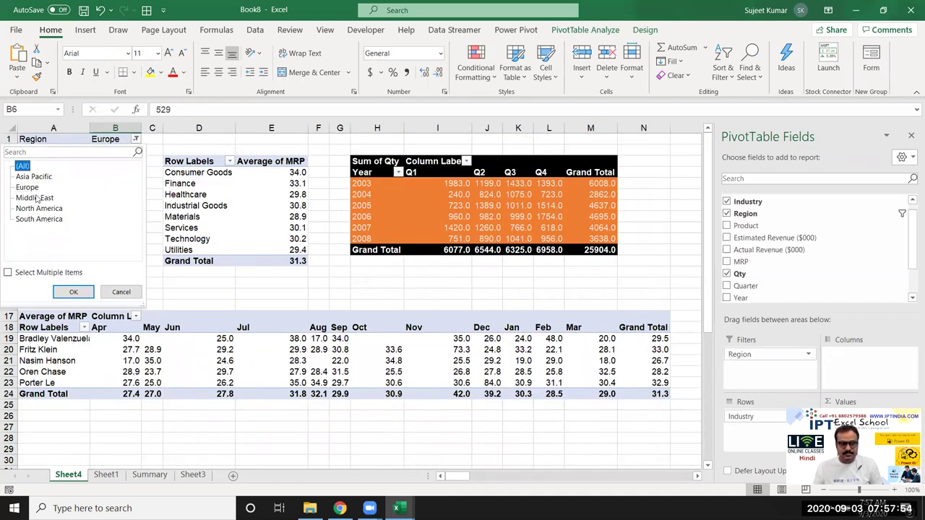
left_click(73, 292)
left_click(102, 228)
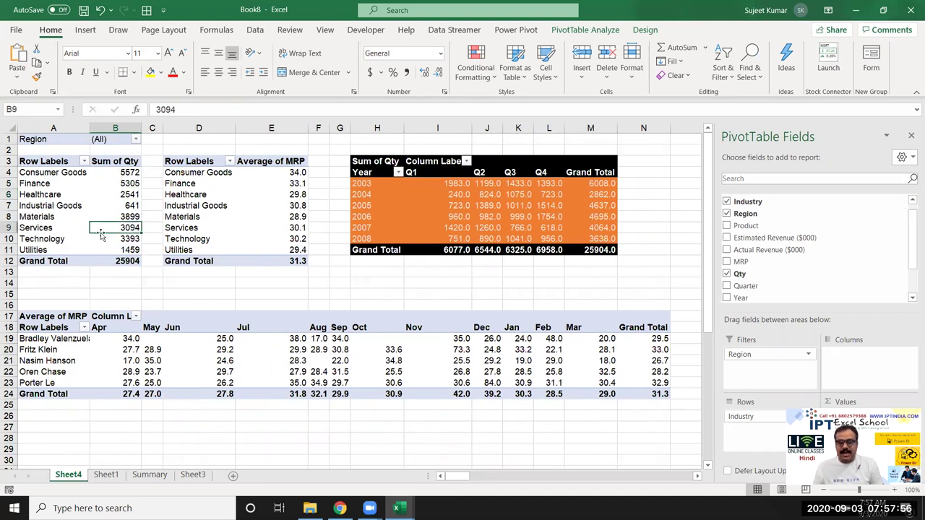
Glance at the Summary sheet, then return to Sheet4's pivots with the PivotTable Analyze tools showing
left_click(149, 475)
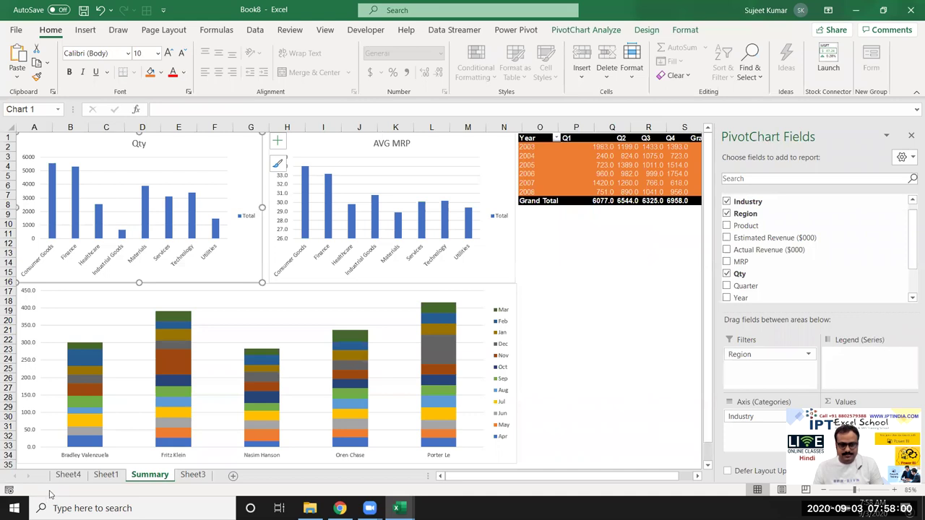
left_click(65, 476)
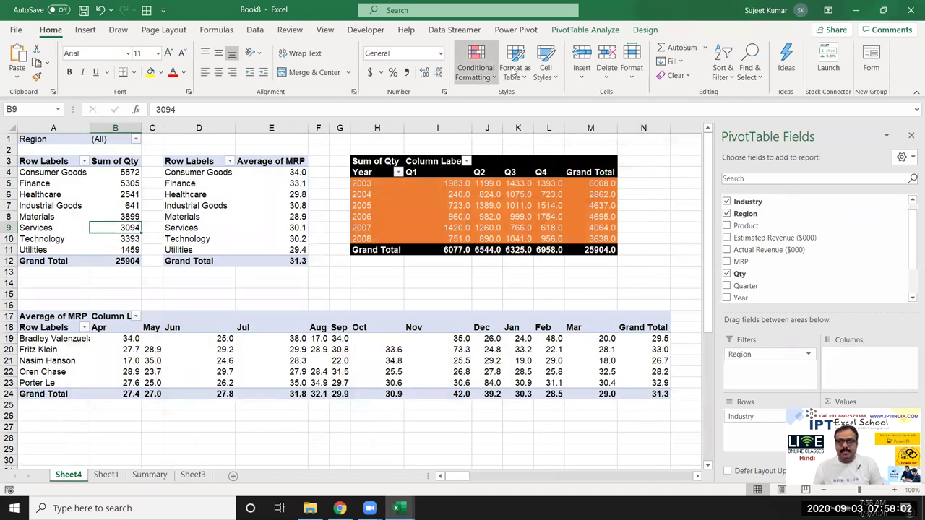
left_click(585, 31)
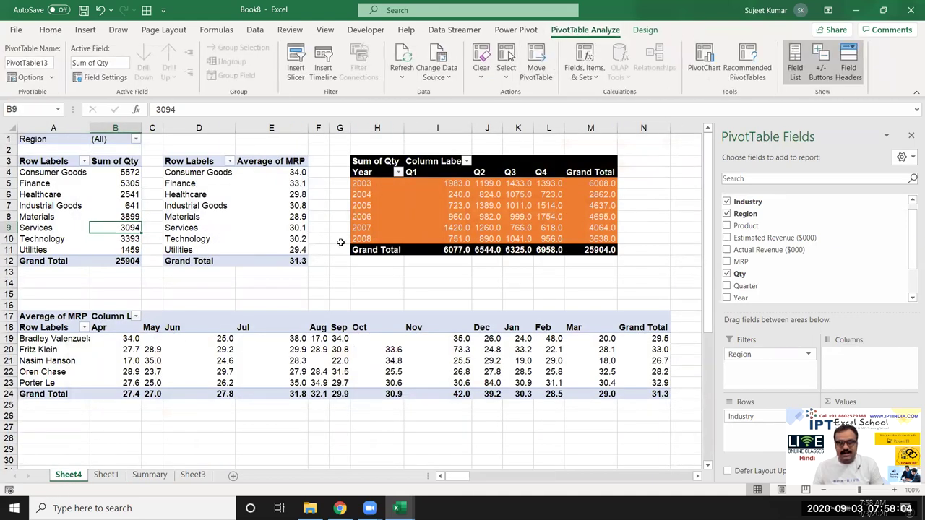
Insert slicers for Industry, Region, Product, Quarter, Year, Sales_Rep and Month
left_click(295, 62)
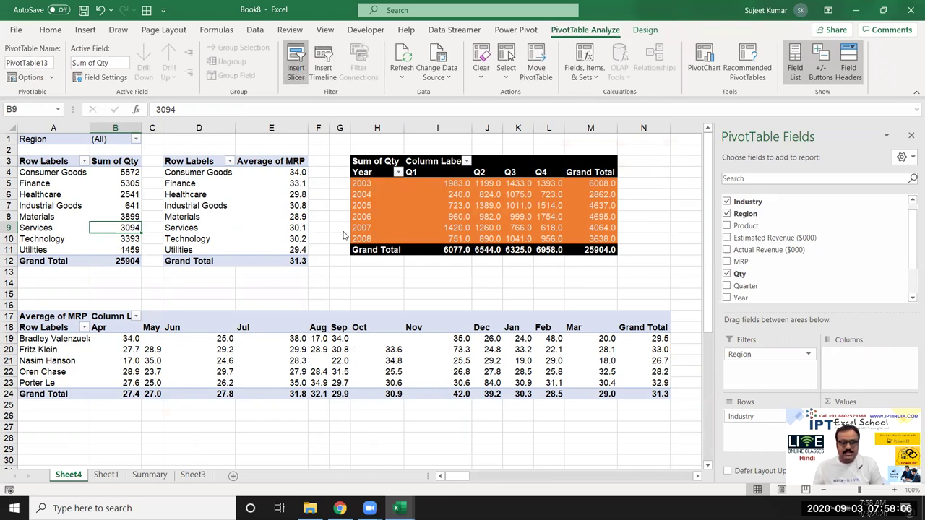
left_click(421, 191)
left_click(421, 206)
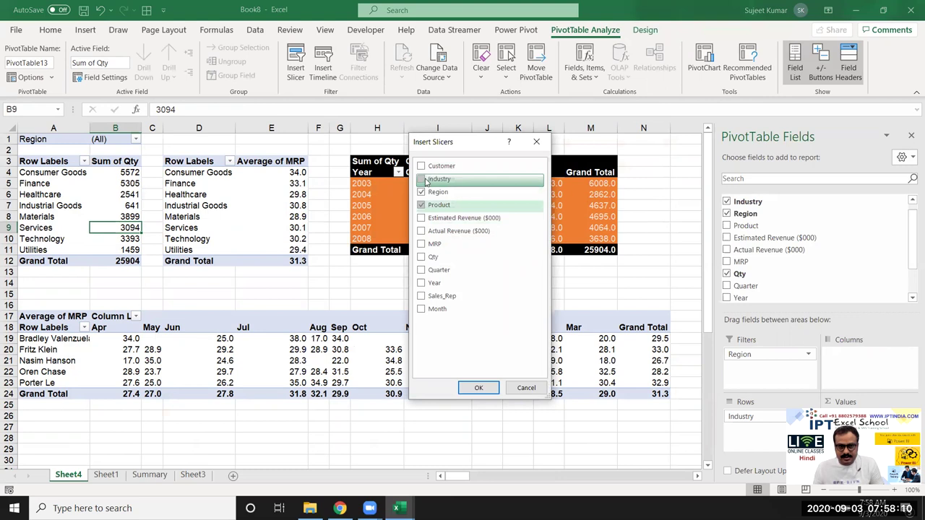
left_click(424, 180)
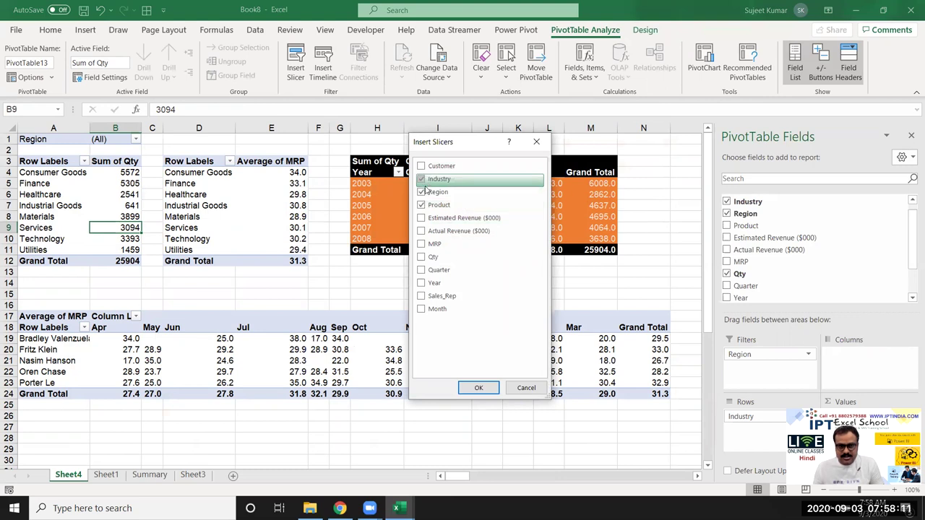
left_click(422, 310)
left_click(422, 300)
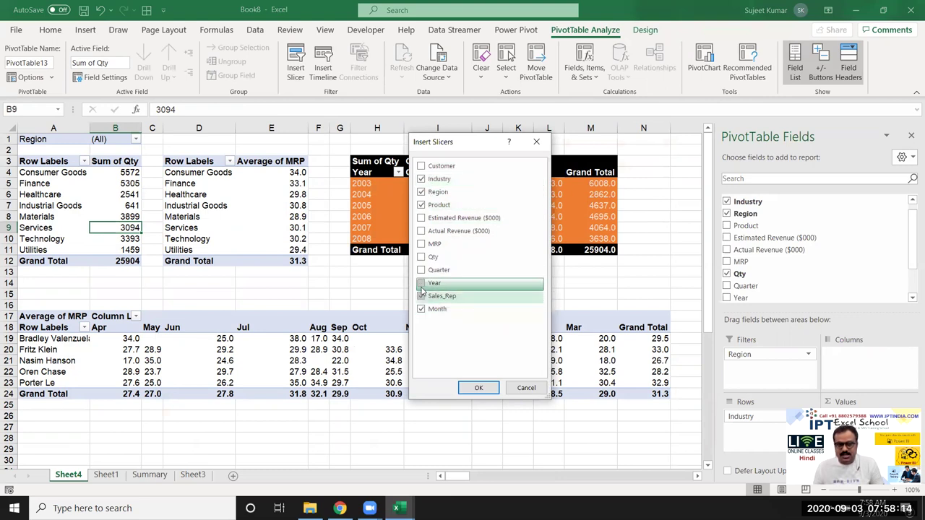
left_click(422, 283)
left_click(422, 270)
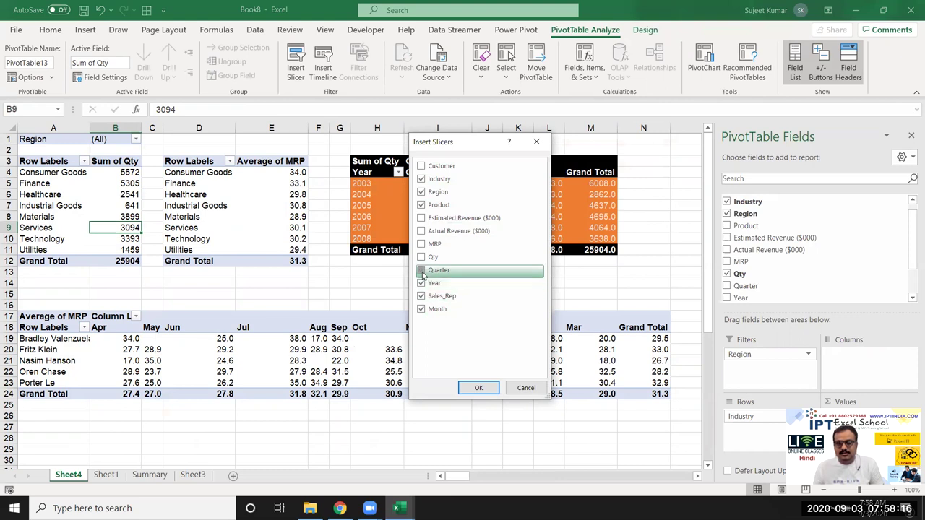
left_click(480, 388)
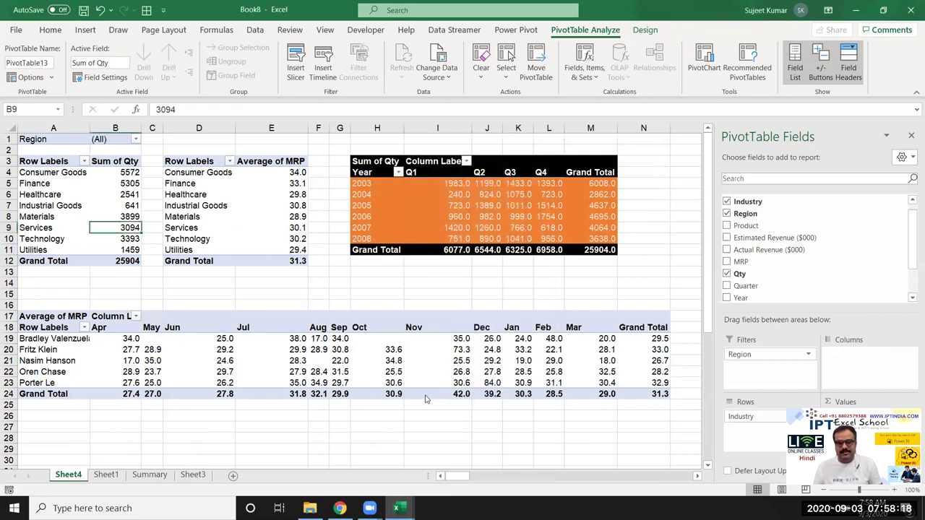
Move all seven slicers together from Sheet4 to the Summary sheet at cell O9
left_click(437, 305, "ctrl")
left_click(409, 272, "ctrl")
left_click(383, 240, "ctrl")
left_click(353, 207, "ctrl")
left_click(319, 179, "ctrl")
left_click(289, 149, "ctrl")
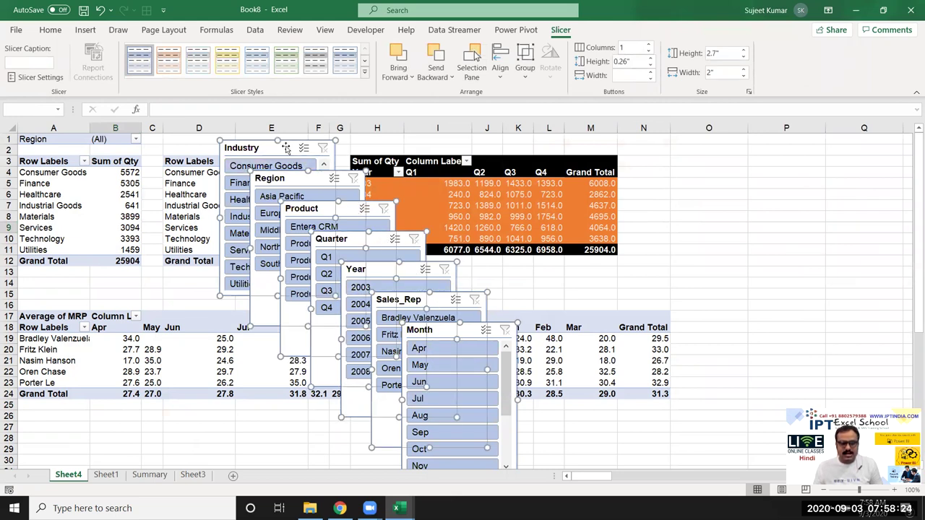
key("ctrl+x")
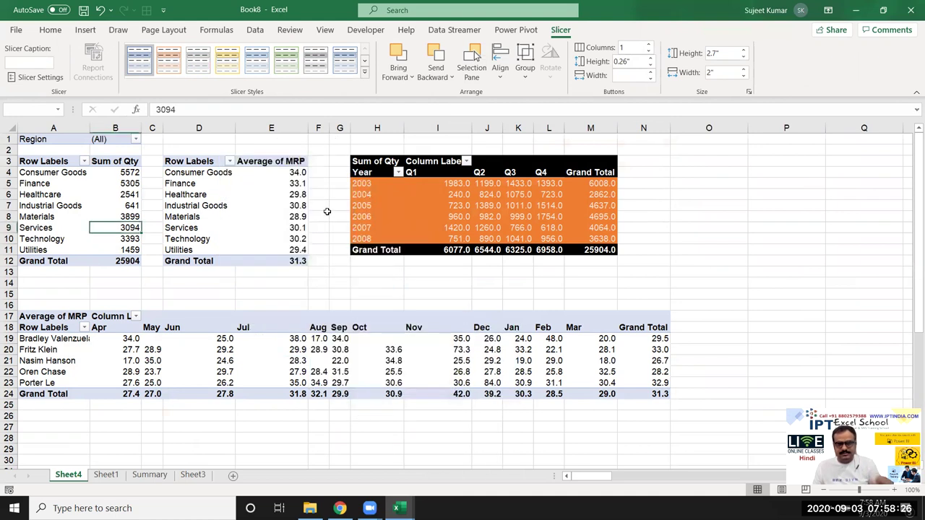
left_click(156, 476)
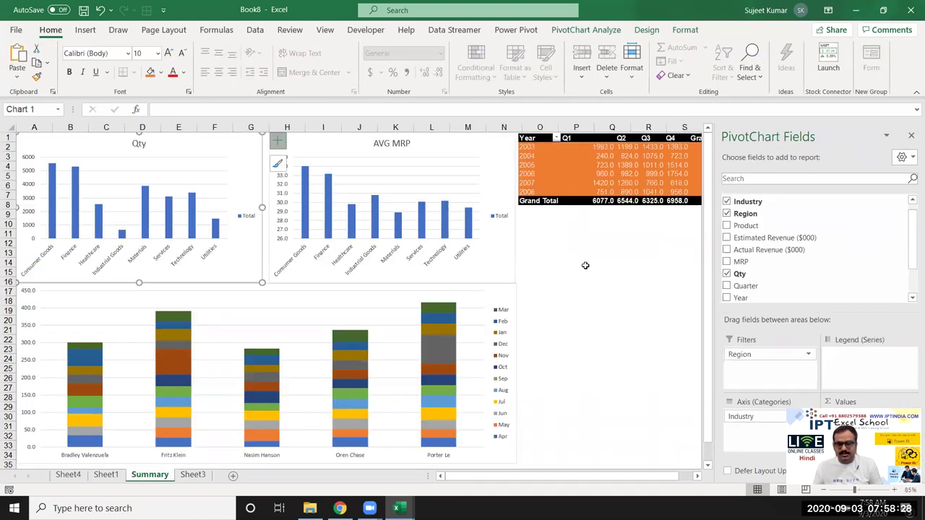
left_click(596, 263)
left_click(531, 216)
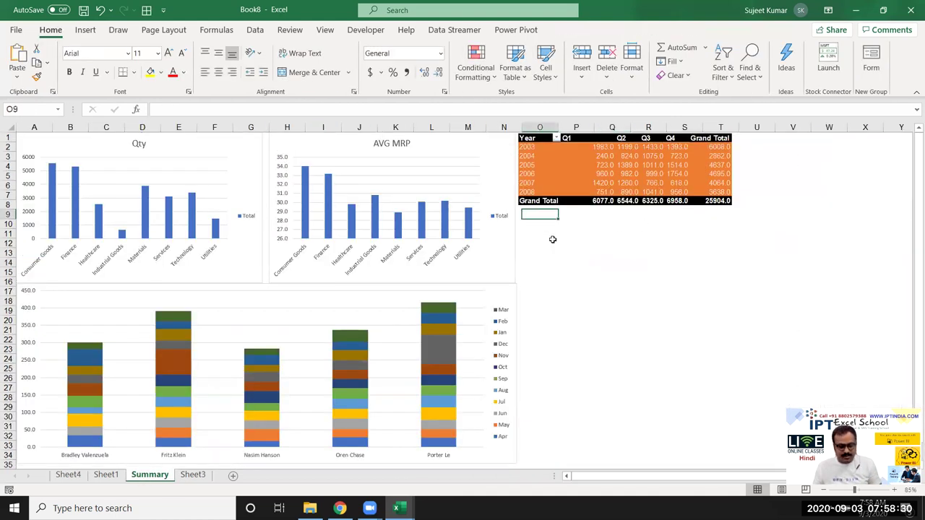
key("ctrl+v")
left_click(781, 290)
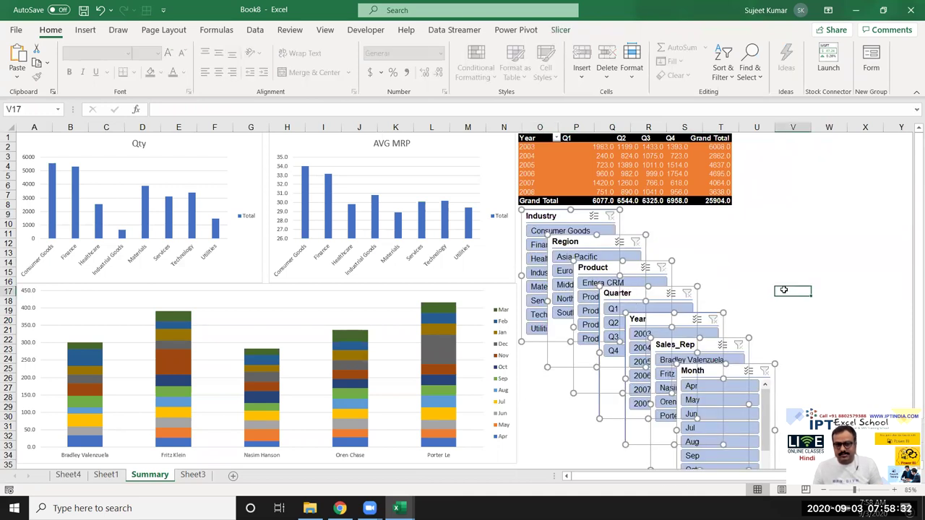
Arrange the Industry, Region and Product slicers in a row with Quarter and Year beneath
left_click_drag(558, 216, 648, 217)
left_click(865, 252)
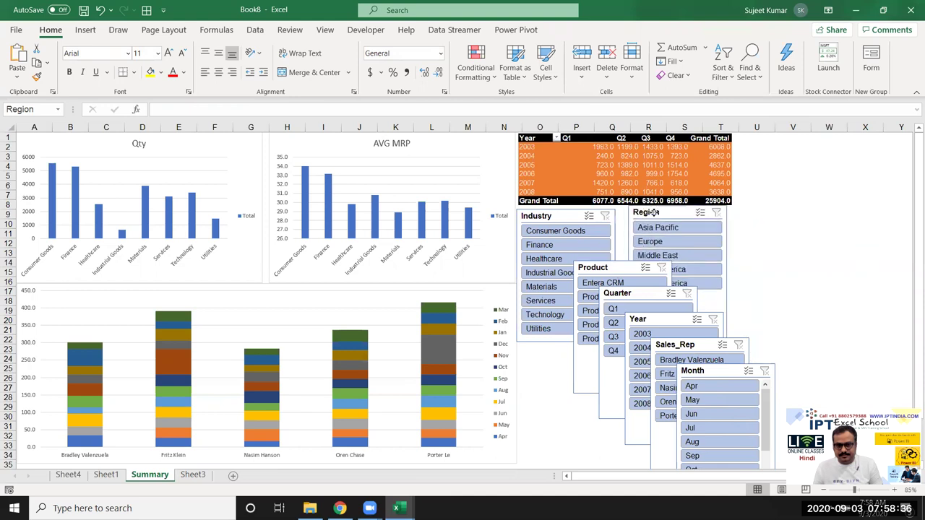
mouse_move(593, 269)
left_mouse_down()
mouse_move(744, 210)
mouse_move(739, 223)
left_mouse_up()
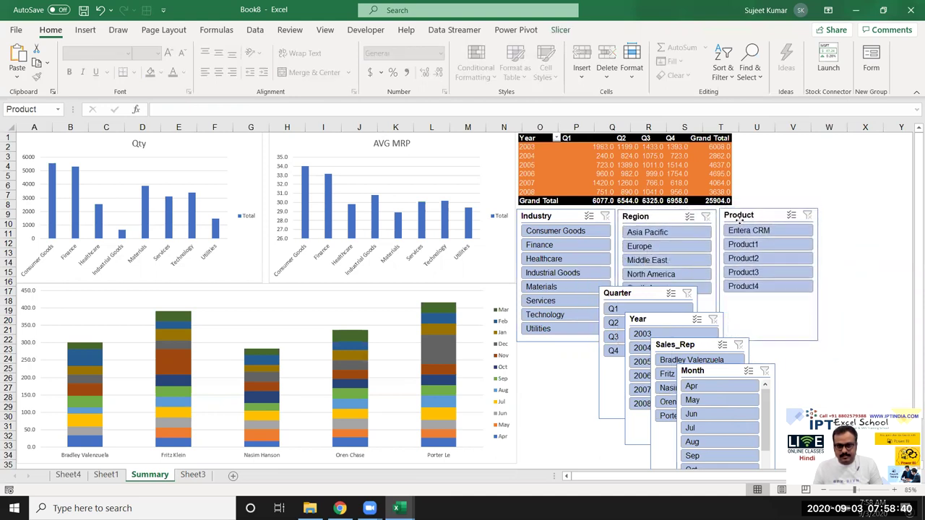
mouse_move(635, 294)
left_mouse_down()
mouse_move(565, 354)
mouse_move(555, 351)
left_mouse_up()
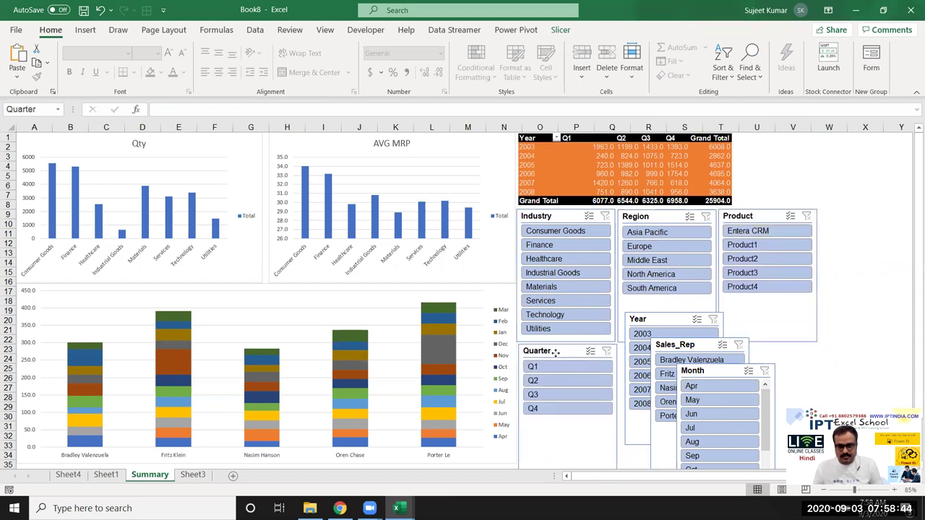
left_click_drag(640, 319, 632, 351)
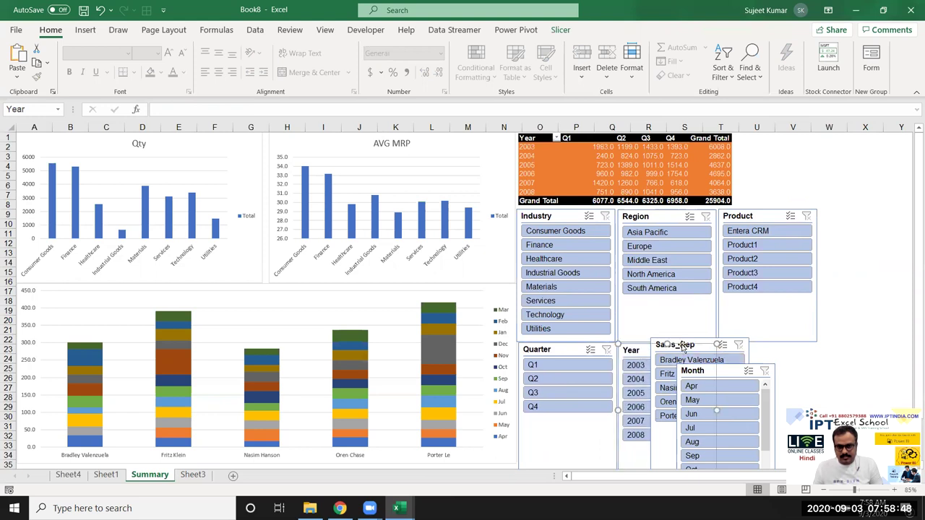
left_click_drag(682, 348, 762, 351)
left_click(824, 350)
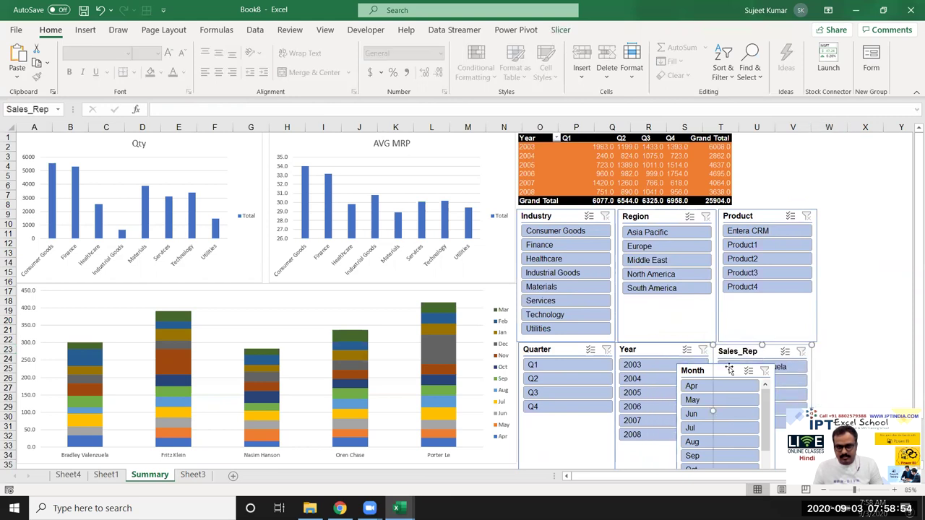
Make the Month slicer a tall column in columns W–X listing Apr–Mar, level with the others
mouse_move(705, 372)
left_mouse_down()
mouse_move(766, 138)
mouse_move(777, 151)
left_mouse_up()
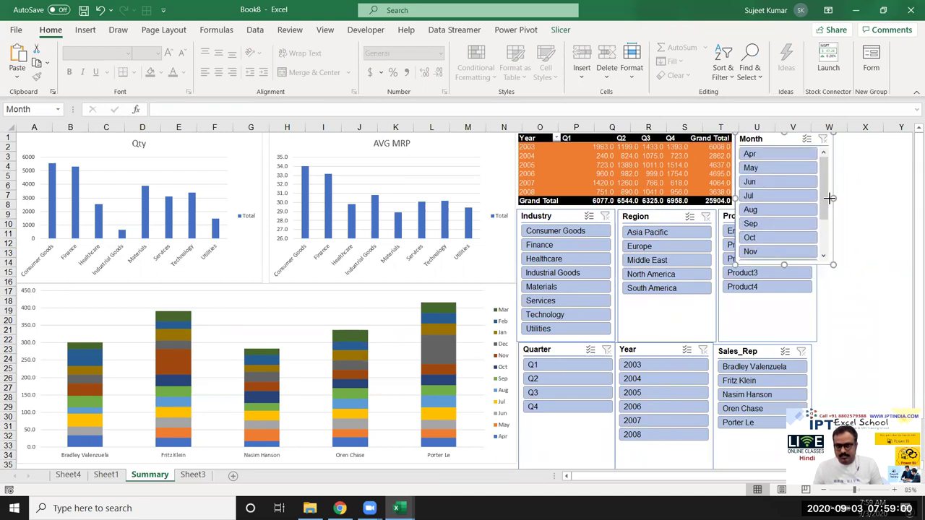
left_click_drag(833, 197, 793, 198)
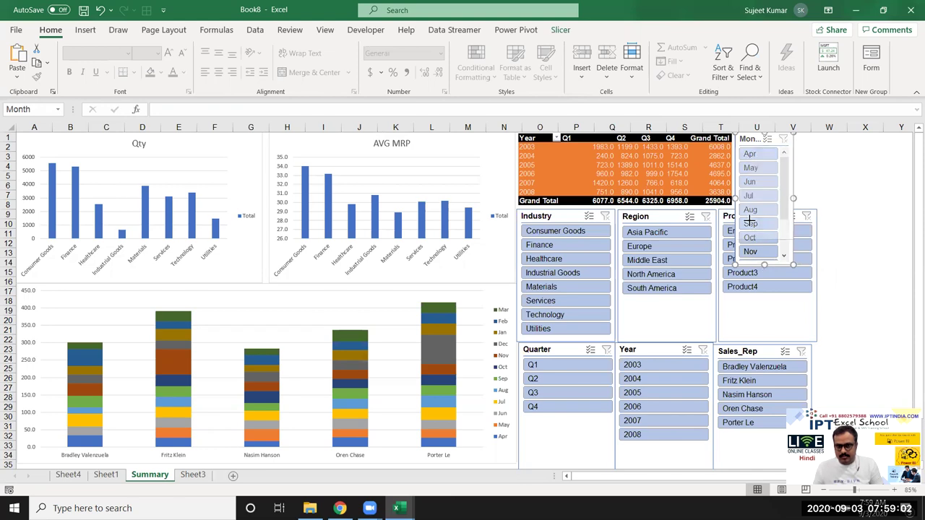
left_click_drag(750, 221, 775, 210)
left_click(839, 190)
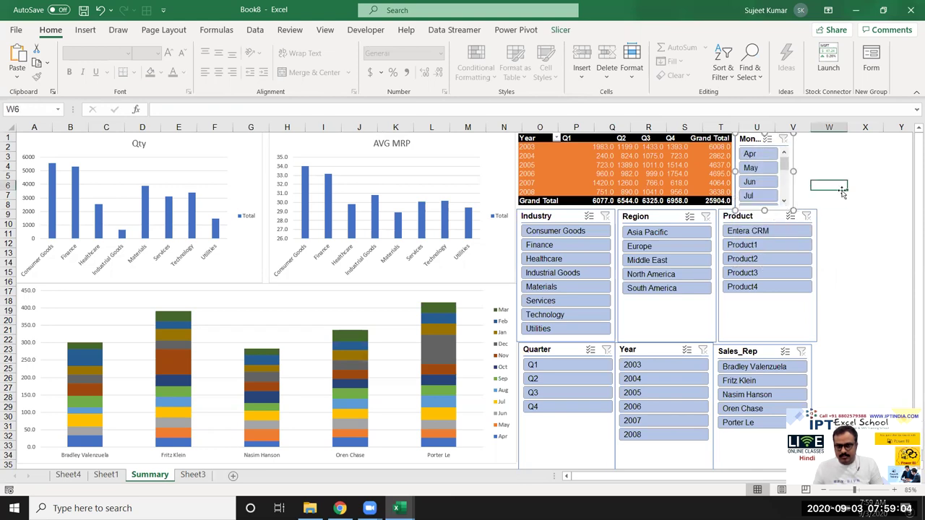
mouse_move(754, 138)
left_mouse_down()
mouse_move(838, 157)
mouse_move(842, 134)
left_mouse_up()
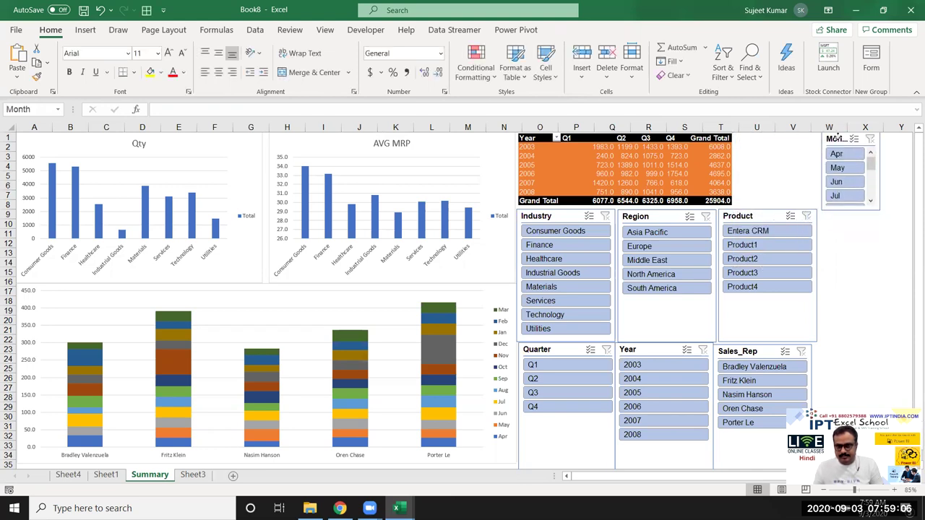
left_click_drag(851, 209, 863, 359)
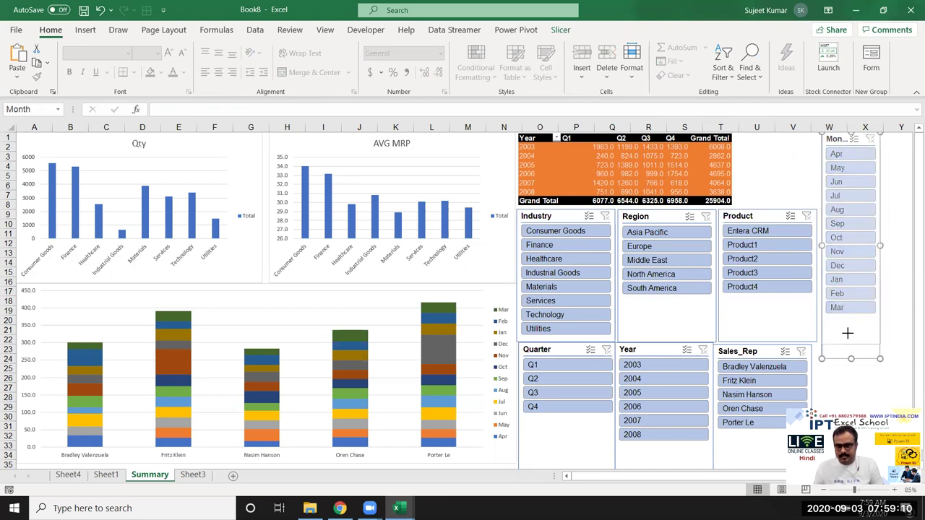
left_click_drag(847, 319, 849, 318)
left_click_drag(837, 145, 838, 217)
Shorten the Product and Region slicers and shrink the Quarter slicer narrower and shorter
left_click(770, 339)
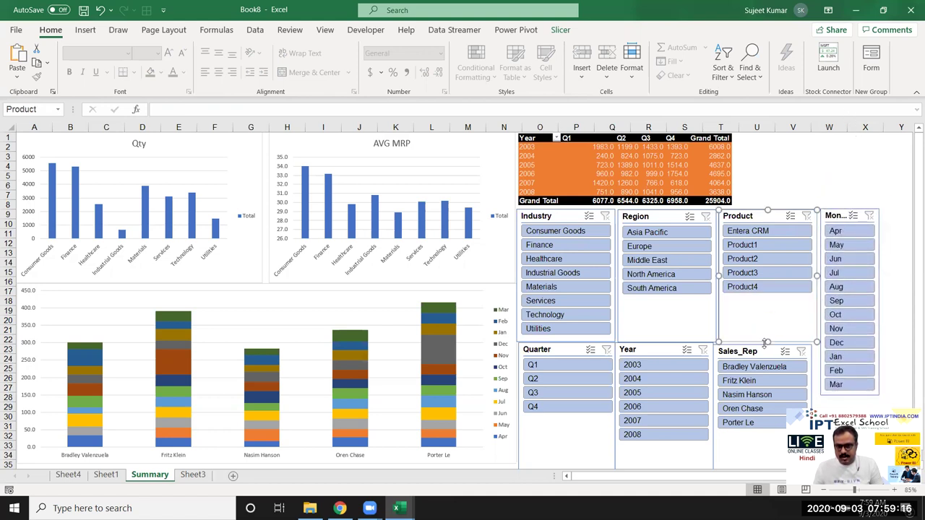
left_click_drag(766, 339, 764, 296)
left_click(655, 331)
left_click_drag(667, 340, 667, 299)
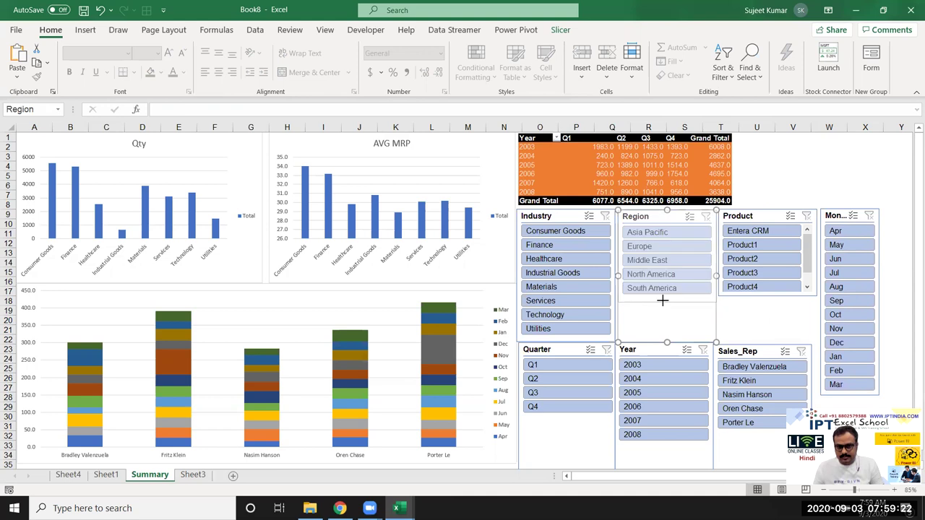
left_click(667, 318)
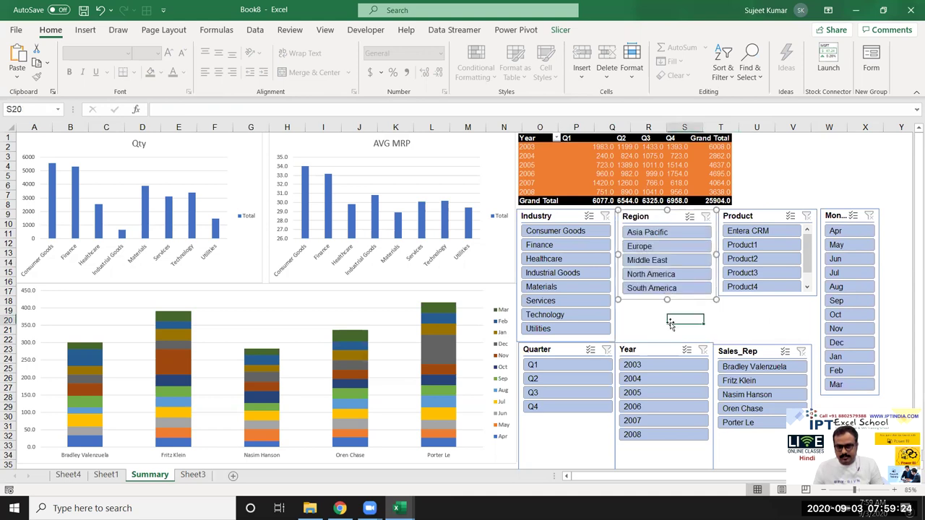
left_click(574, 461)
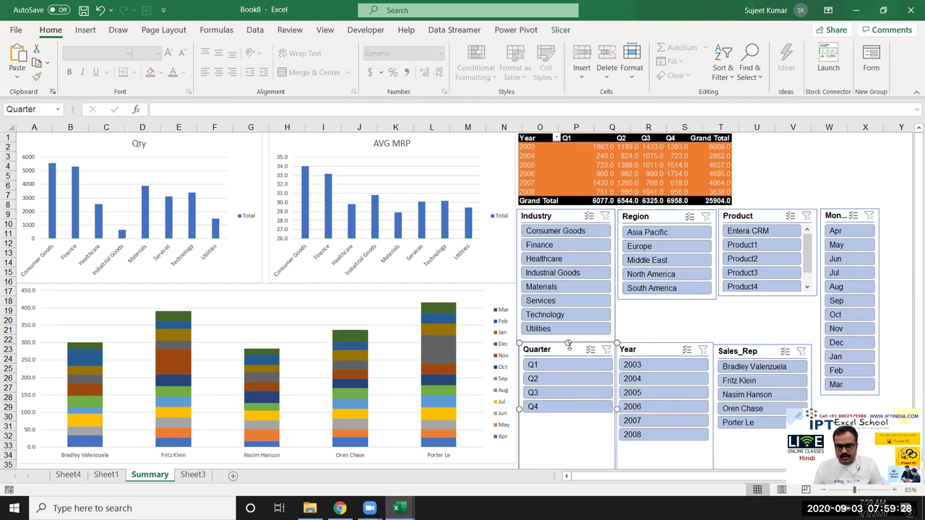
mouse_move(568, 345)
left_mouse_down()
mouse_move(570, 401)
mouse_move(566, 340)
left_mouse_up()
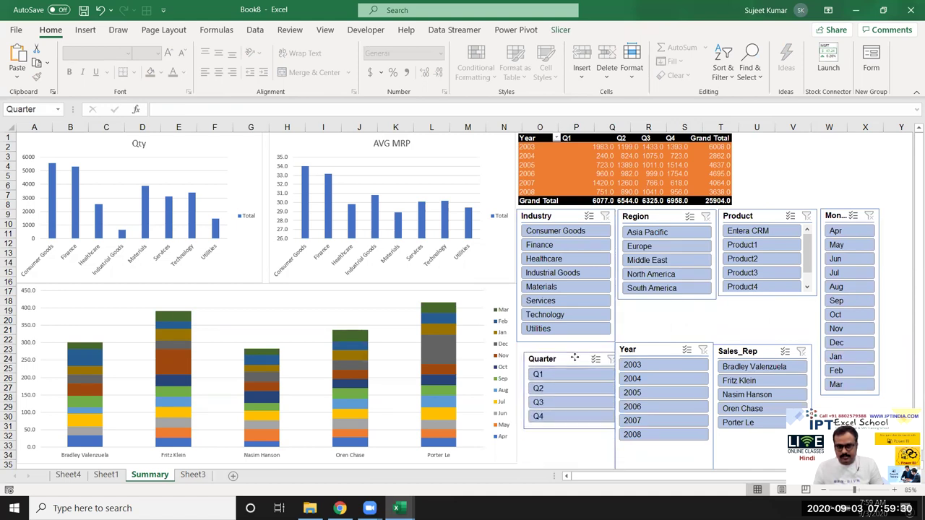
left_click_drag(611, 389, 555, 388)
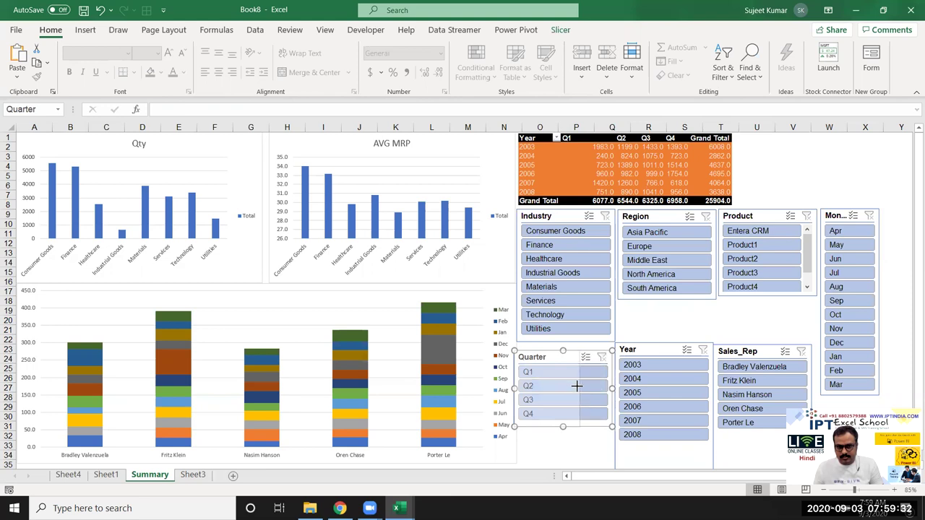
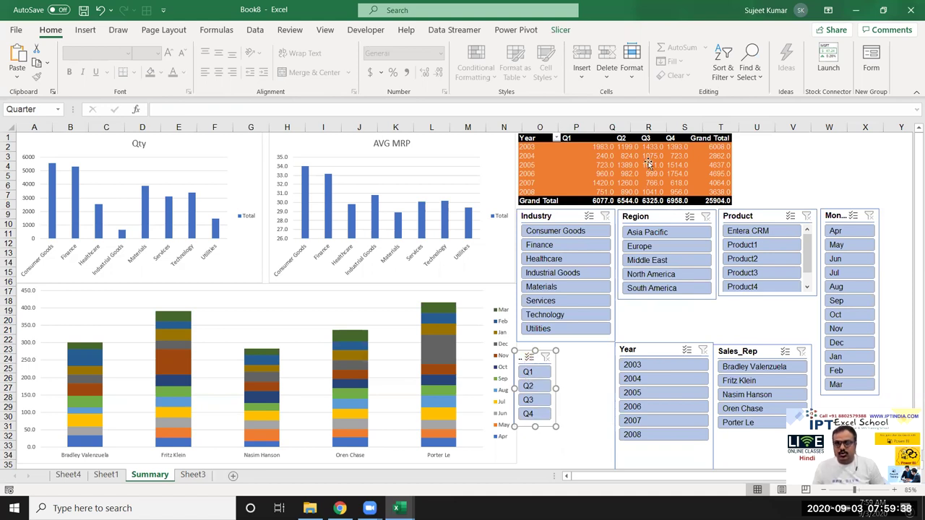
Lay out the Quarter slicer in 2 columns, resize it, and place it under the Region slicer
left_click(522, 33)
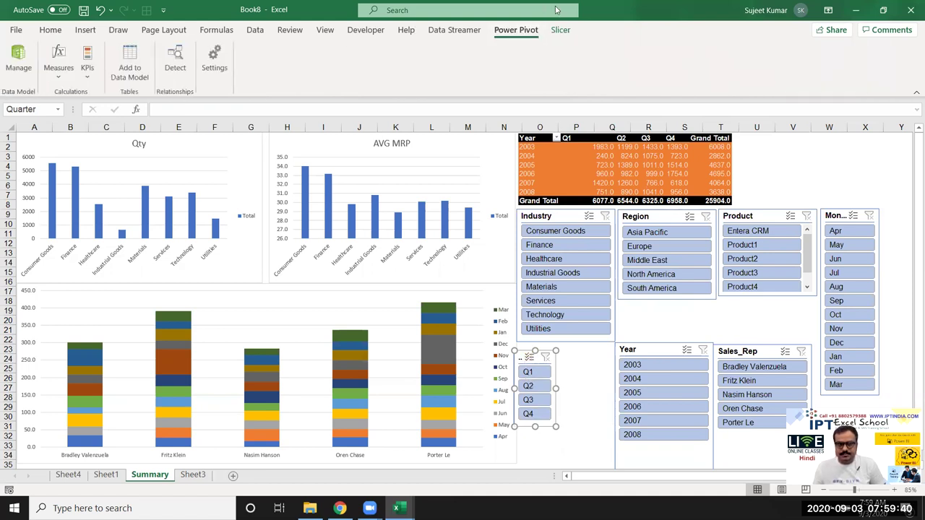
left_click(557, 32)
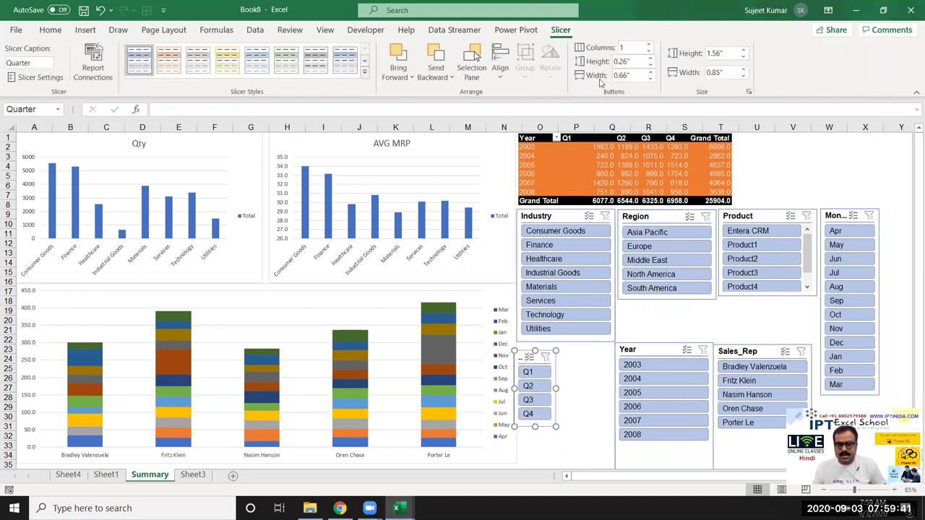
left_click(650, 47)
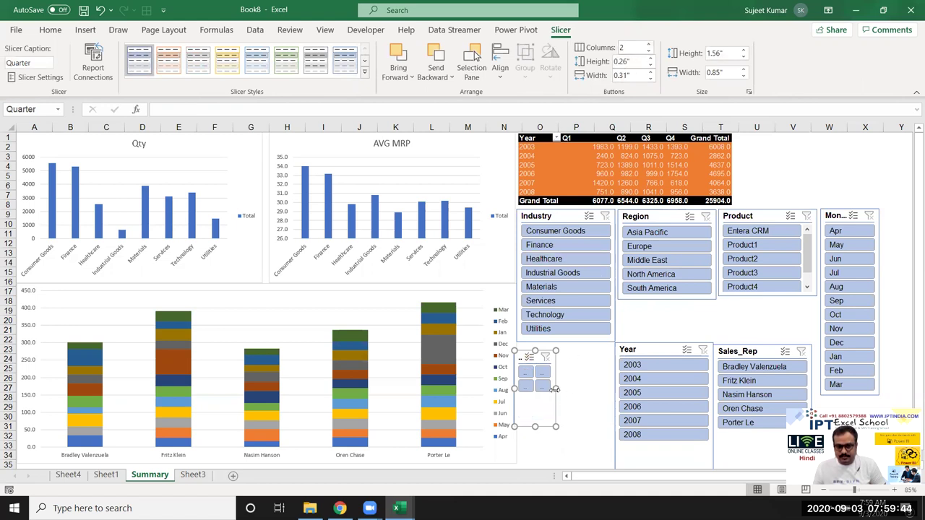
left_click_drag(555, 389, 568, 389)
left_click_drag(540, 428, 543, 397)
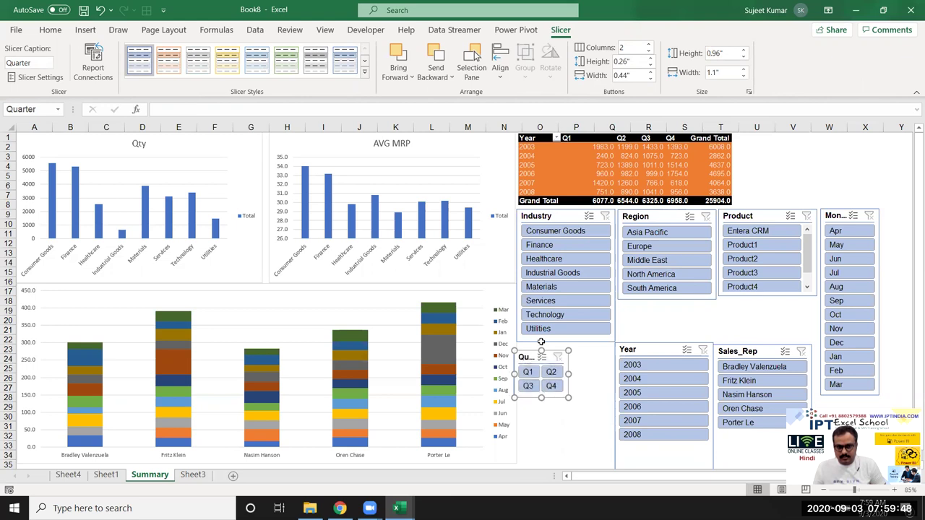
left_click_drag(533, 364, 635, 306)
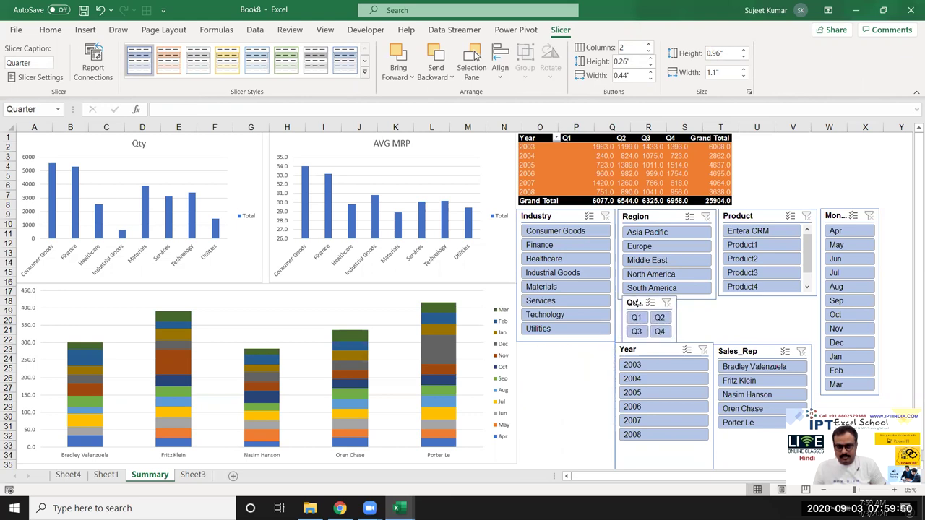
left_click_drag(633, 306, 626, 306)
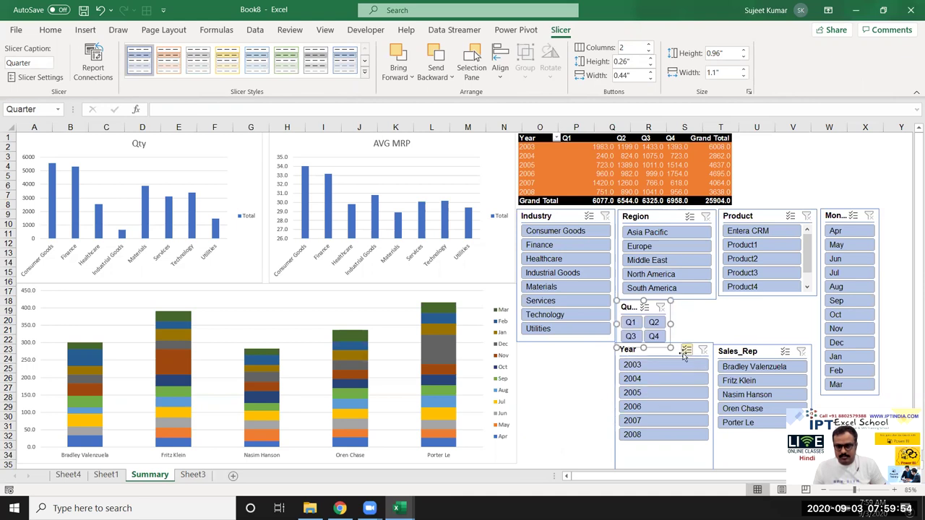
Give the Year slicer 3 columns, resize it to fit, and place it beside the Quarter slicer
left_click_drag(661, 355, 593, 362)
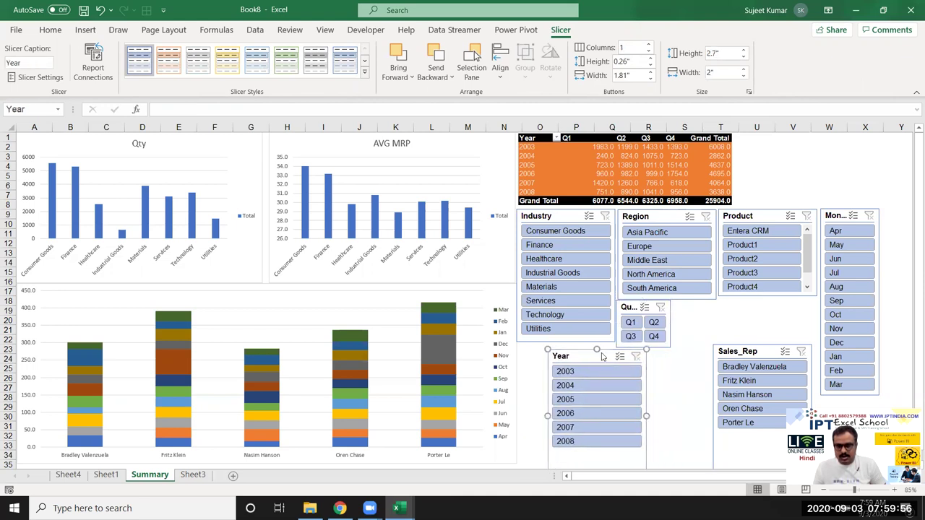
left_click(650, 46)
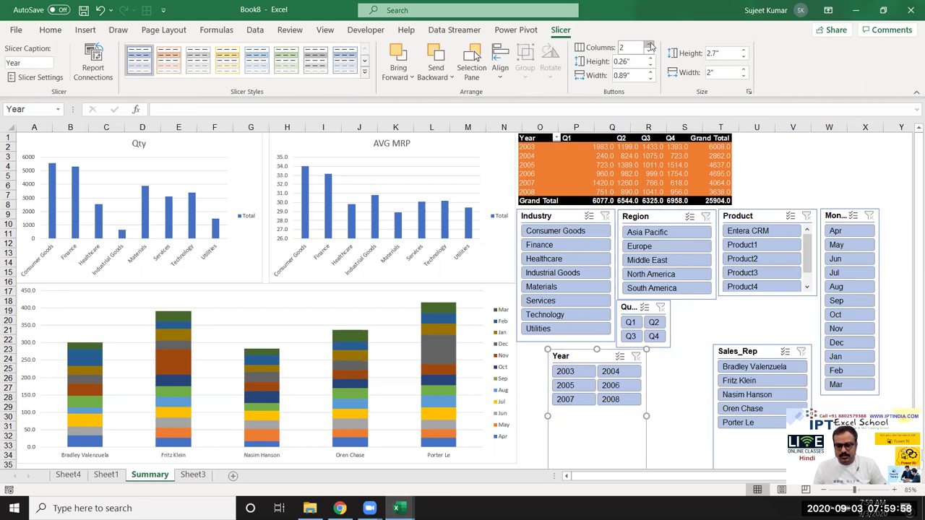
left_click(650, 47)
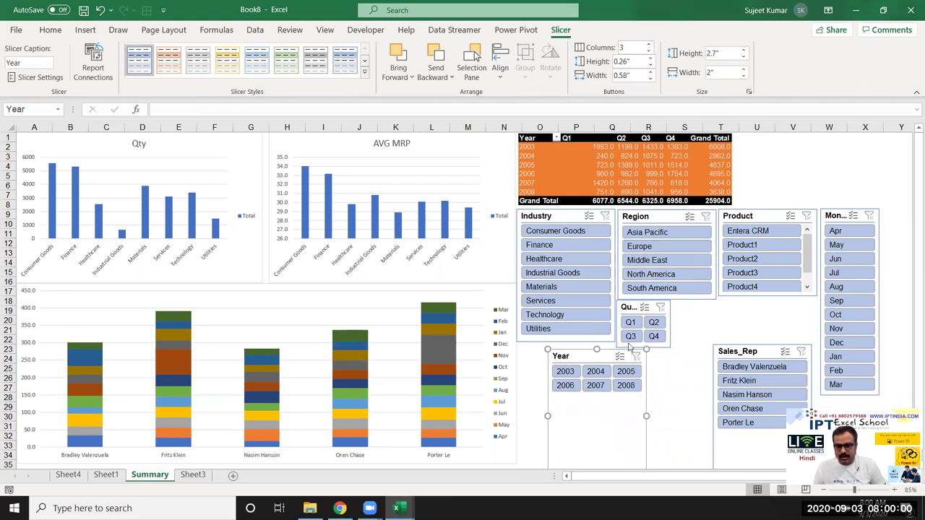
left_click_drag(578, 356, 561, 307)
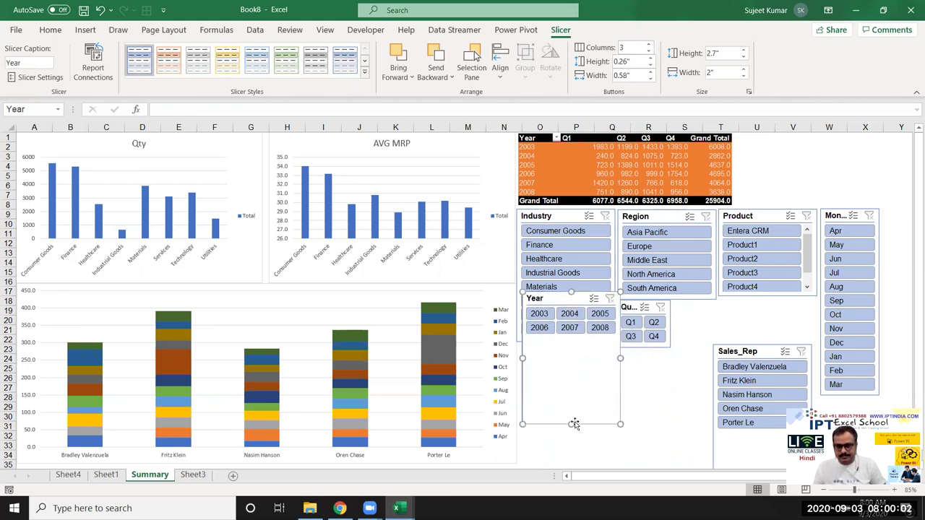
left_click_drag(572, 425, 583, 338)
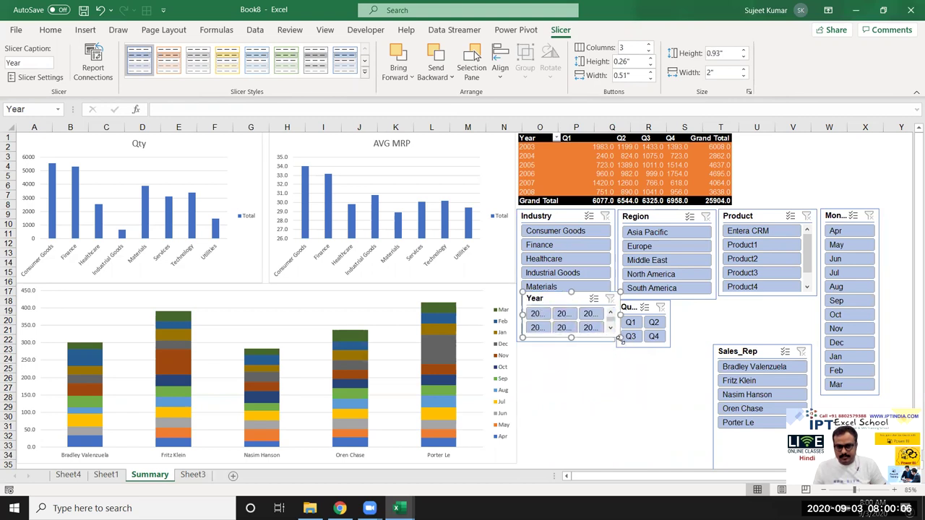
left_click_drag(619, 339, 622, 344)
left_click_drag(561, 299, 710, 307)
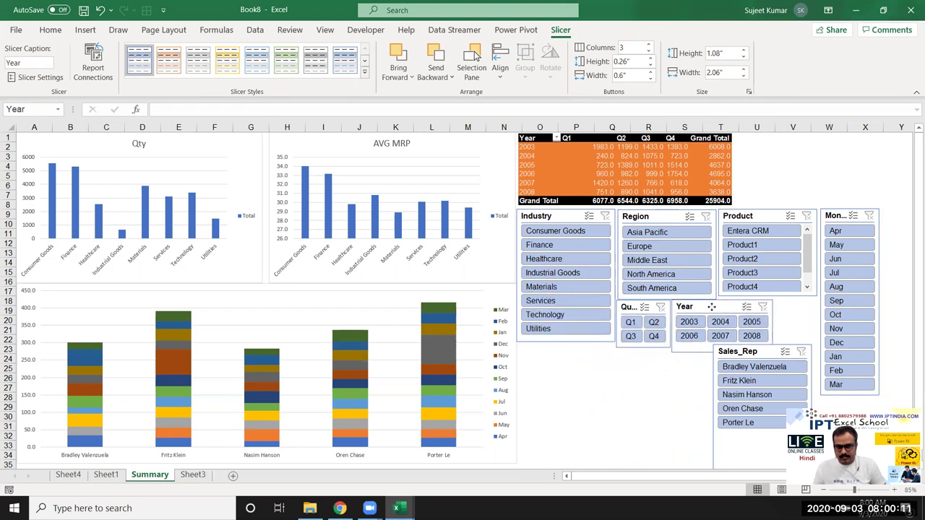
Move the Sales_Rep slicer to the top right of the dashboard
left_click(646, 397)
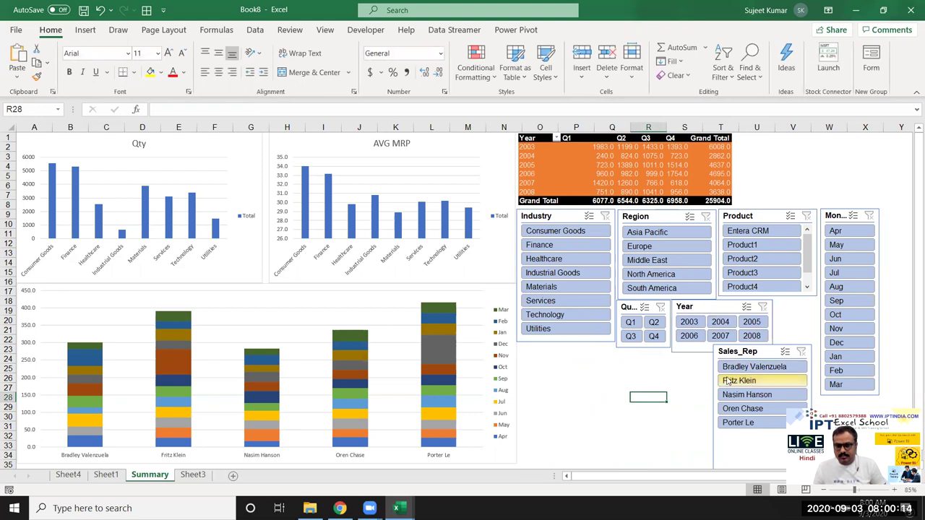
left_click_drag(722, 359, 517, 197)
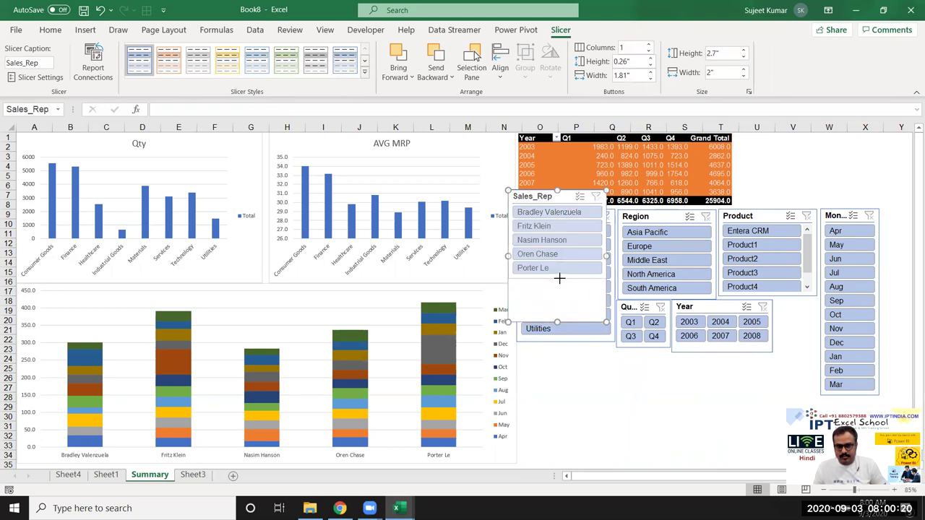
left_click_drag(560, 276, 560, 278)
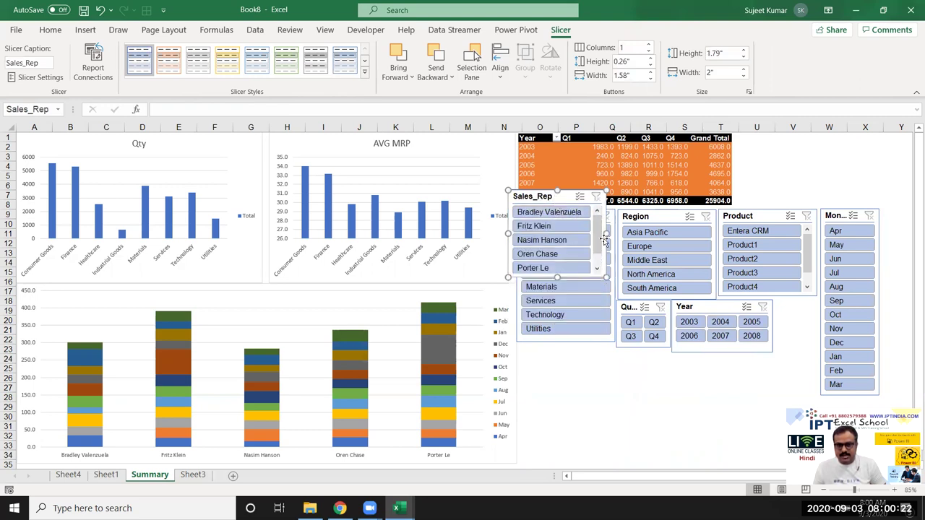
left_click_drag(533, 200, 758, 144)
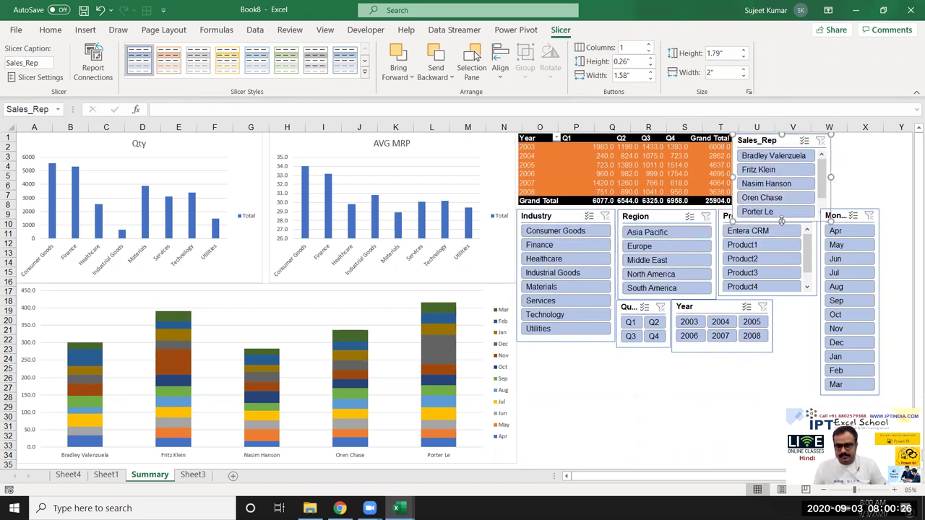
Narrow the Product slicer beside Region and move the Month slicer to the lower left
left_click(652, 427)
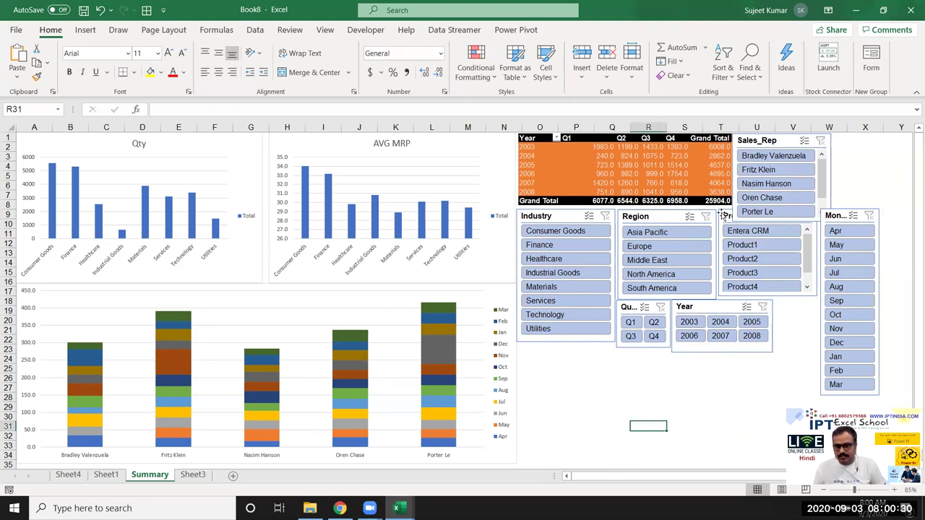
left_click_drag(722, 213, 723, 219)
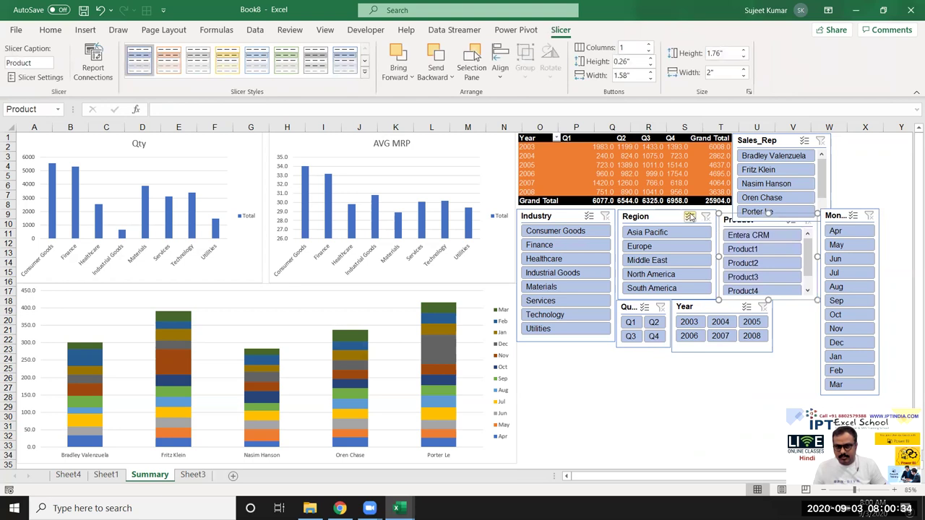
left_click_drag(719, 256, 690, 252)
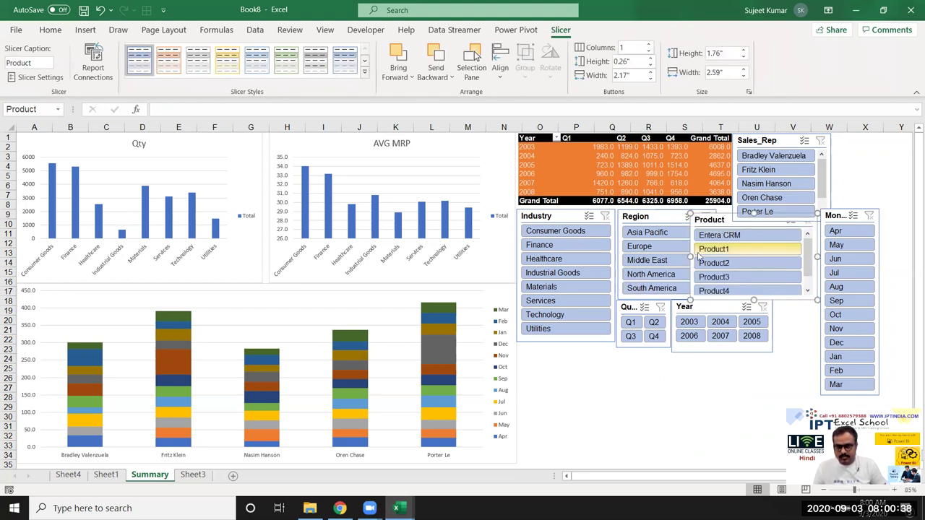
left_click_drag(818, 256, 759, 250)
left_click(786, 252)
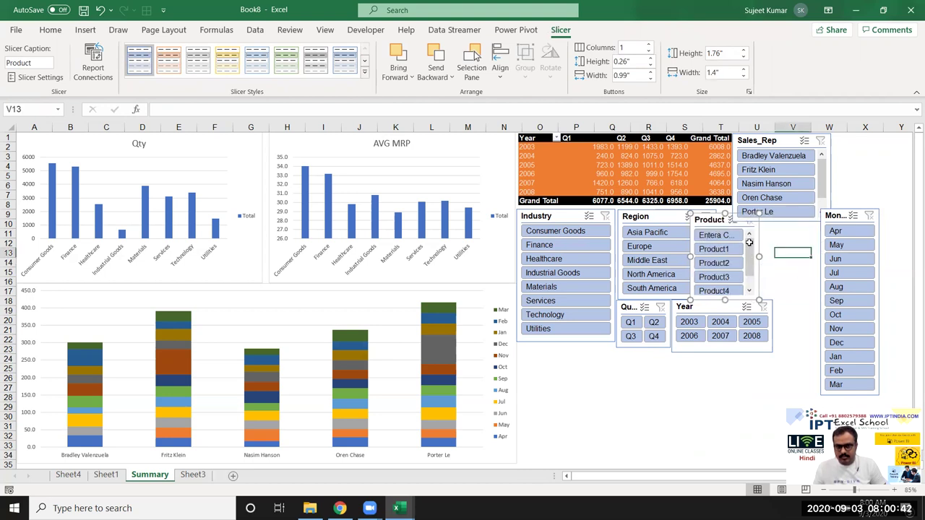
left_click_drag(706, 219, 735, 217)
left_click_drag(839, 223, 549, 354)
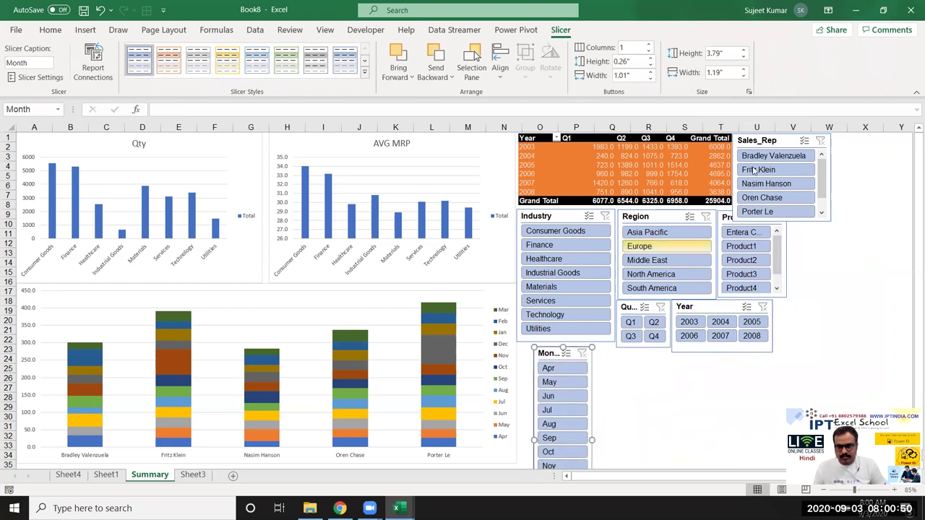
Place the Sales_Rep slicer next to Product and bring the Month slicer up beside Industry
mouse_move(773, 142)
left_mouse_down()
mouse_move(857, 275)
mouse_move(820, 308)
left_mouse_up()
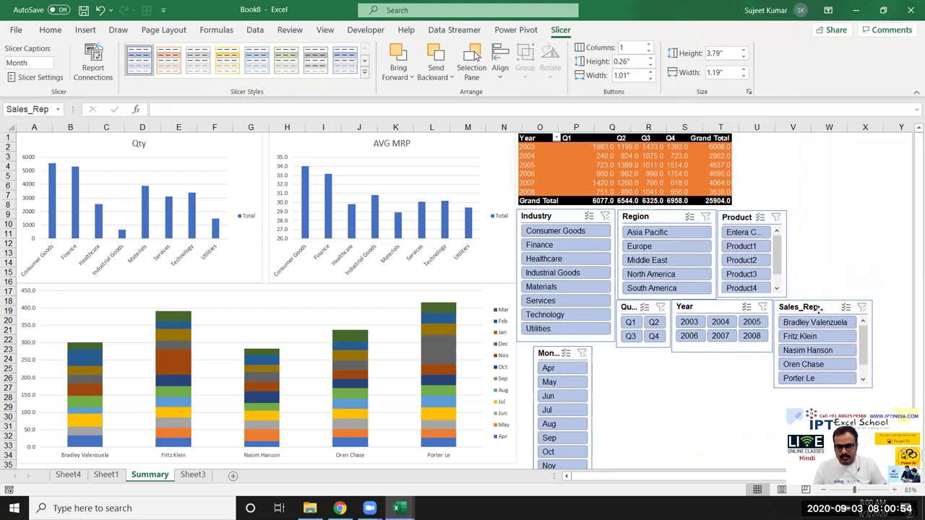
left_click_drag(819, 309, 833, 218)
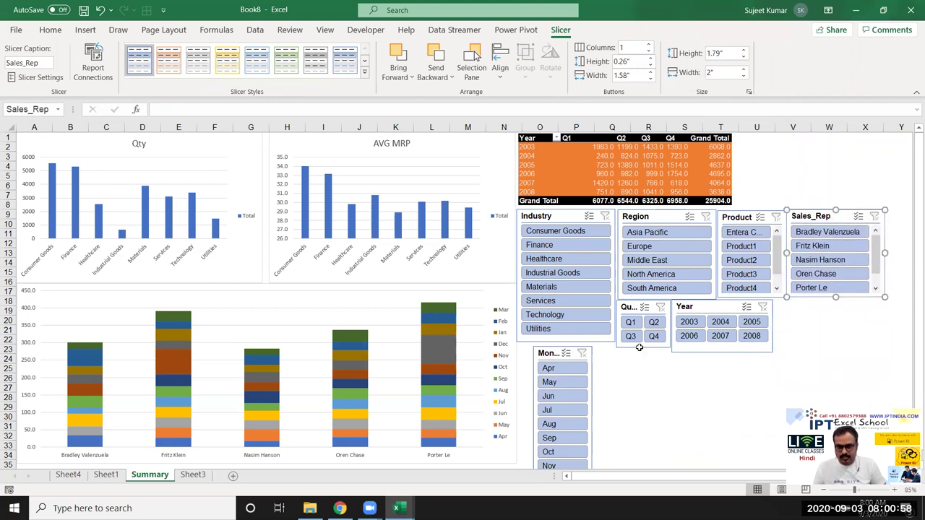
left_click_drag(537, 366, 536, 275)
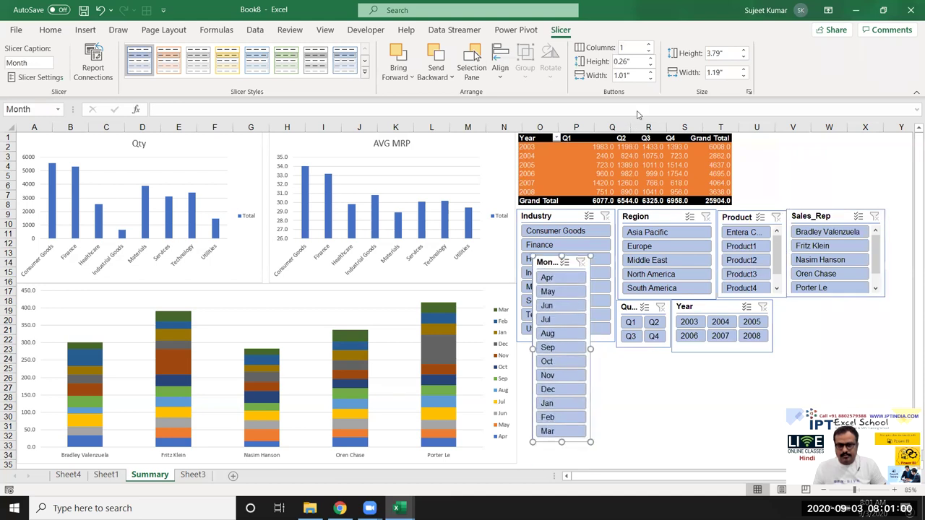
Set the Month slicer to 4 columns, trim its size, and place it beside the Year slicer
left_click(650, 45)
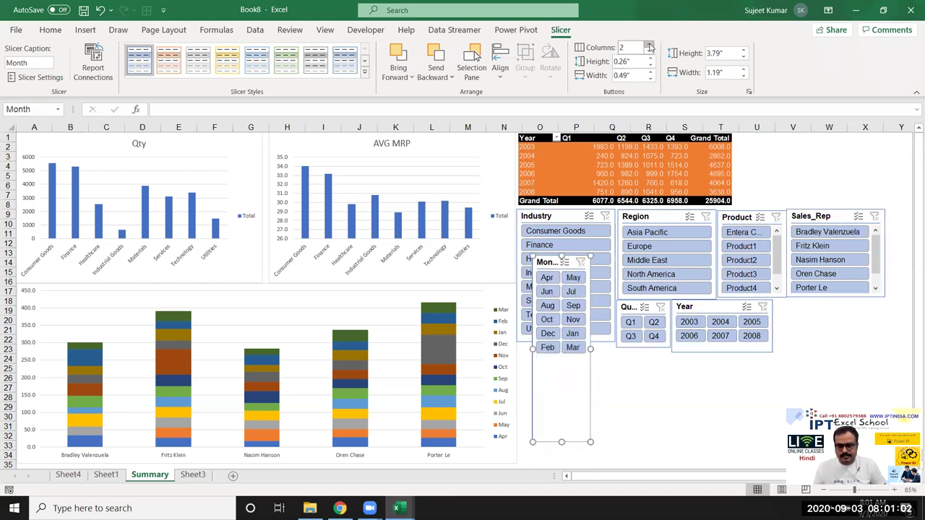
left_click(649, 45)
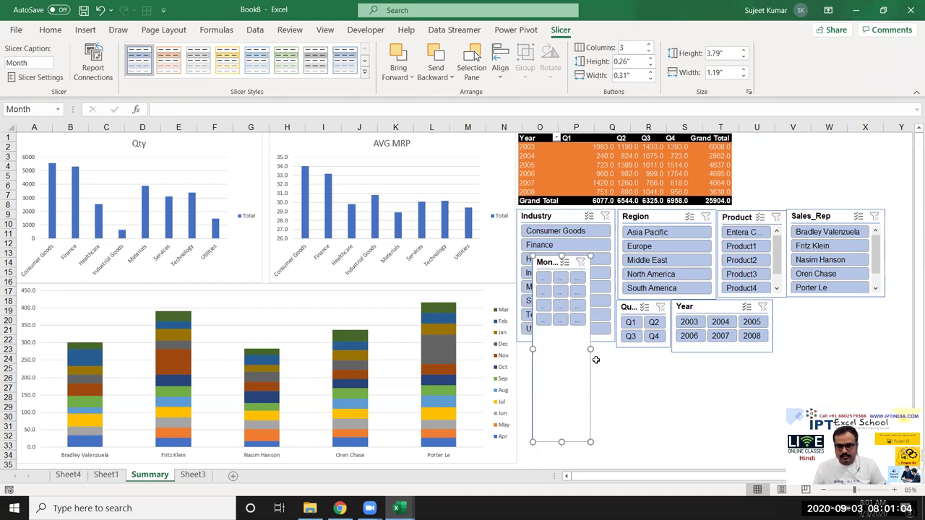
left_click_drag(593, 349, 679, 349)
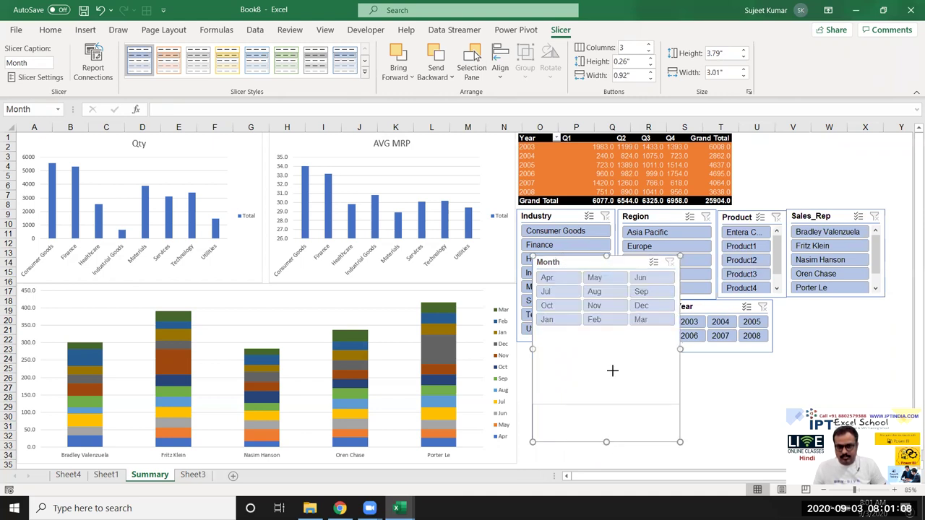
left_click_drag(612, 369, 613, 348)
mouse_move(593, 262)
left_mouse_down()
mouse_move(690, 296)
mouse_move(821, 307)
left_mouse_up()
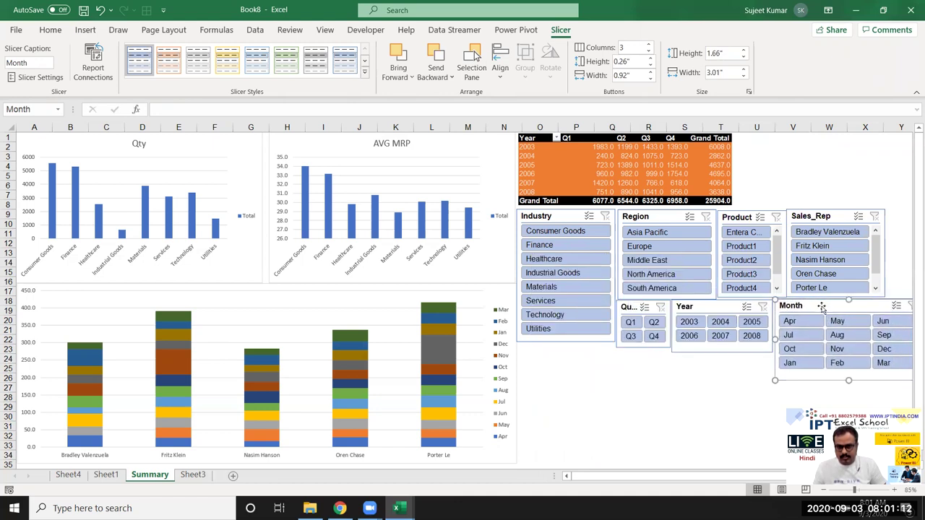
left_click(649, 44)
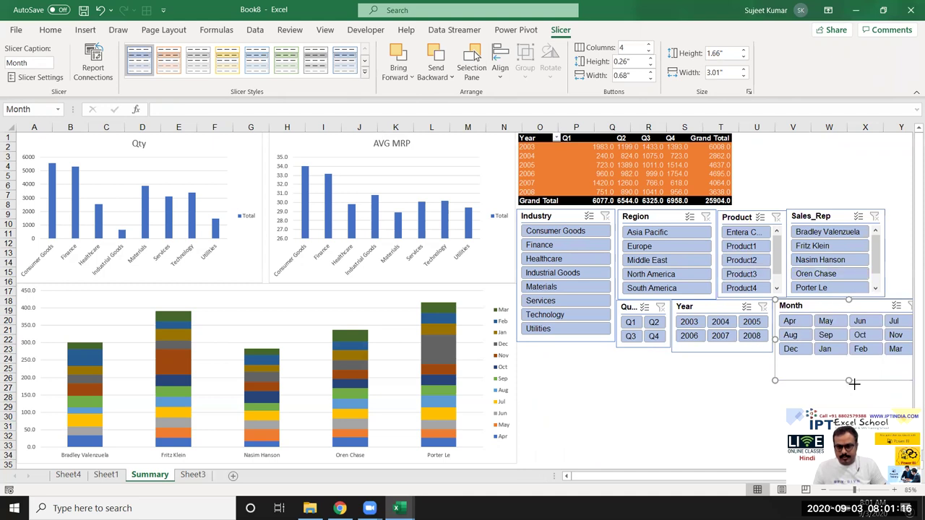
left_click_drag(853, 383, 852, 360)
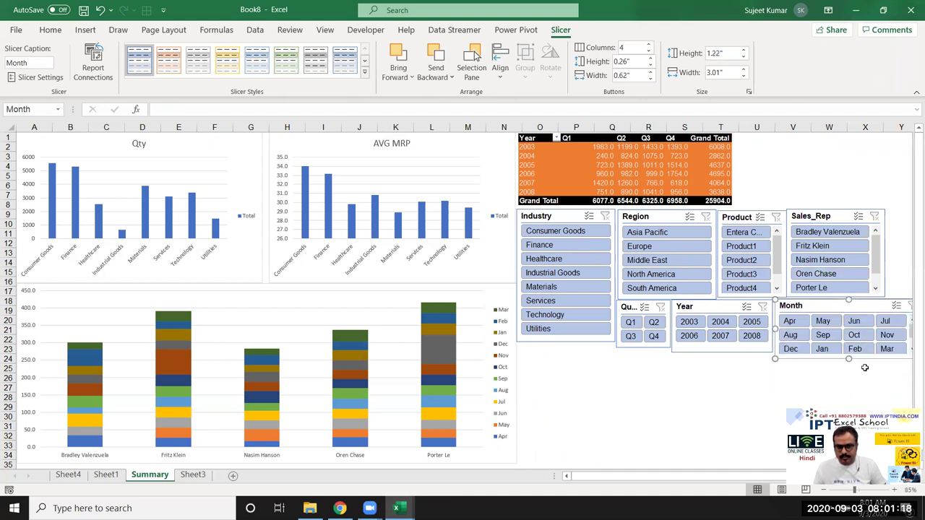
left_click(849, 390)
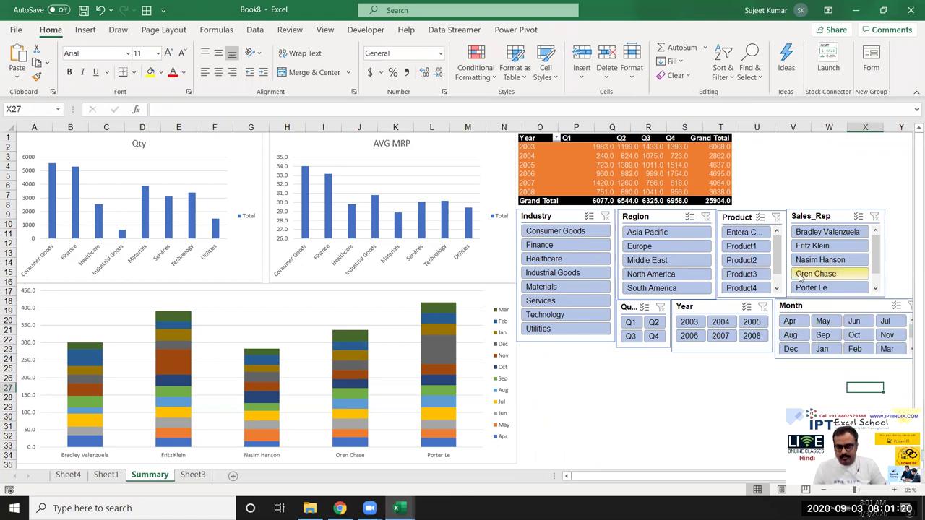
Nudge the Sales_Rep slicer right and widen the Product slicer so Entera CRM fits
left_click_drag(825, 212, 857, 216)
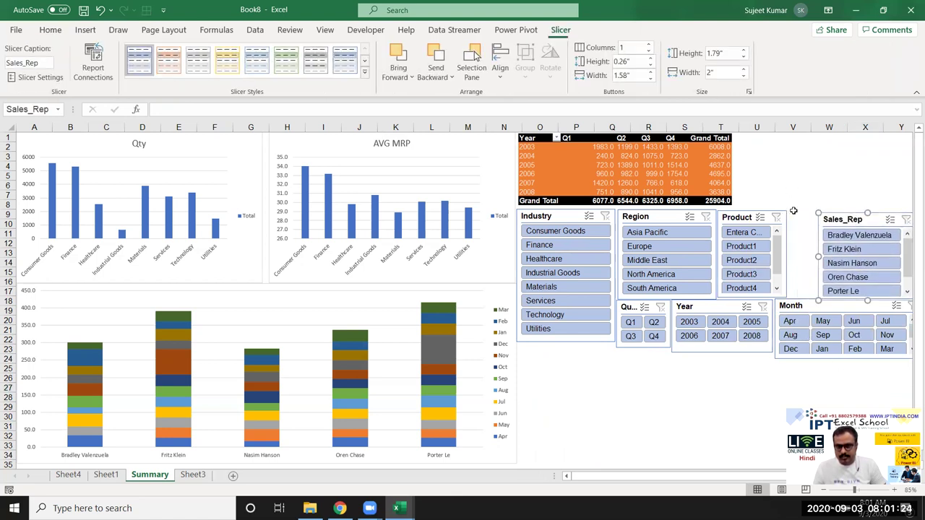
left_click(752, 210)
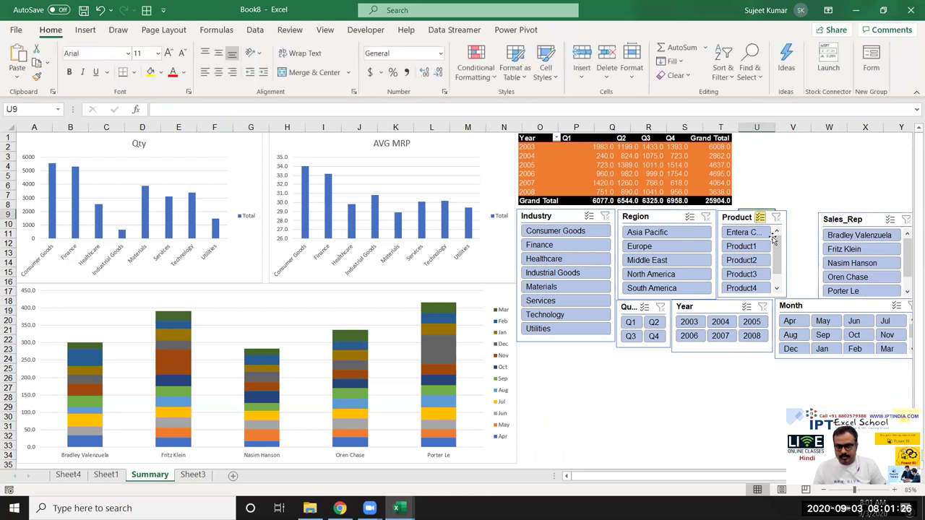
left_click(738, 219)
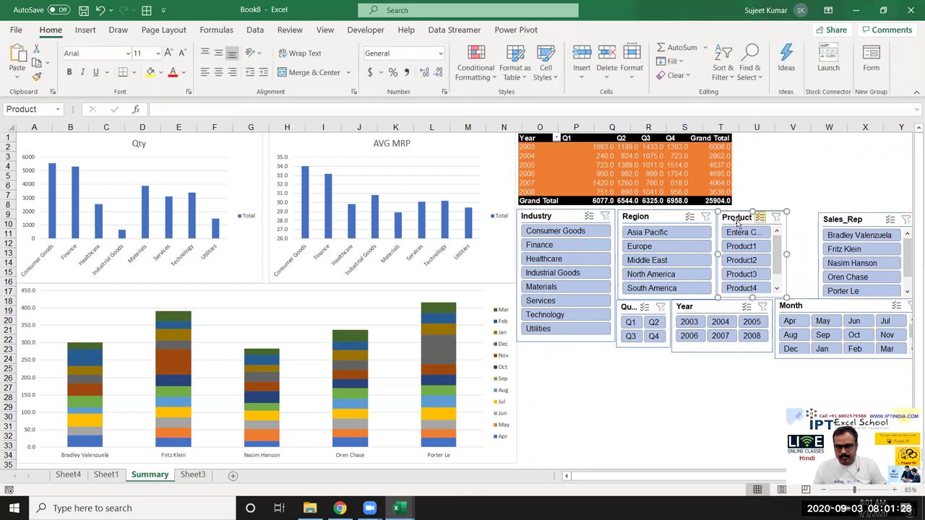
left_click_drag(788, 254, 815, 253)
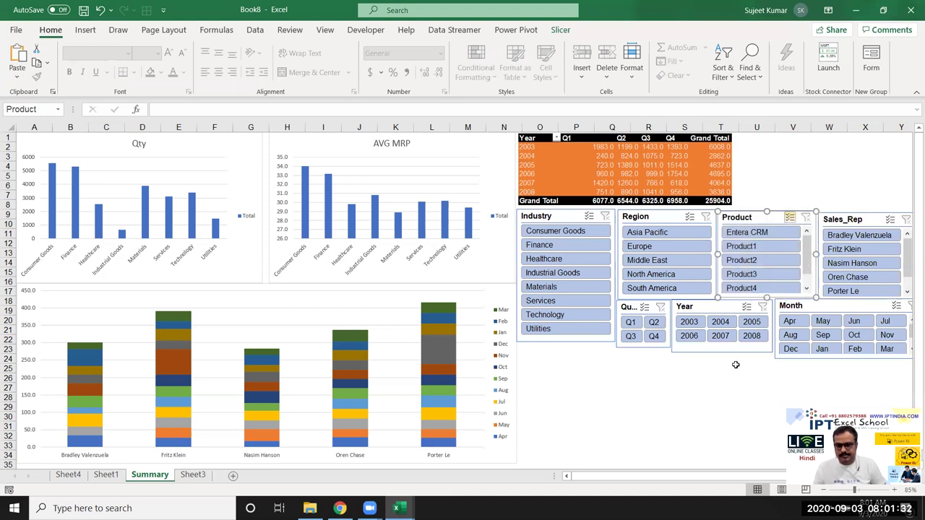
left_click(704, 413)
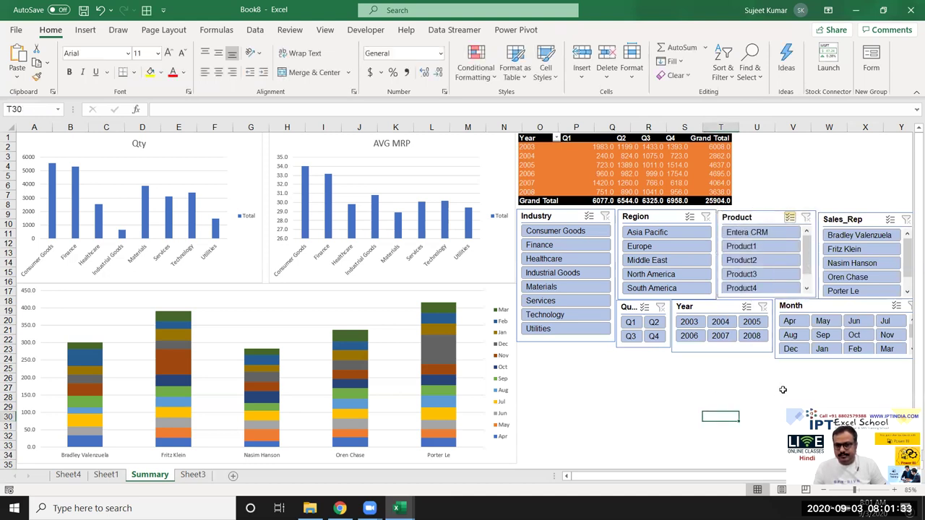
Stretch the orange pivot summary picture across the slicer row, then view Sheet1
left_click(830, 310)
left_click(730, 404)
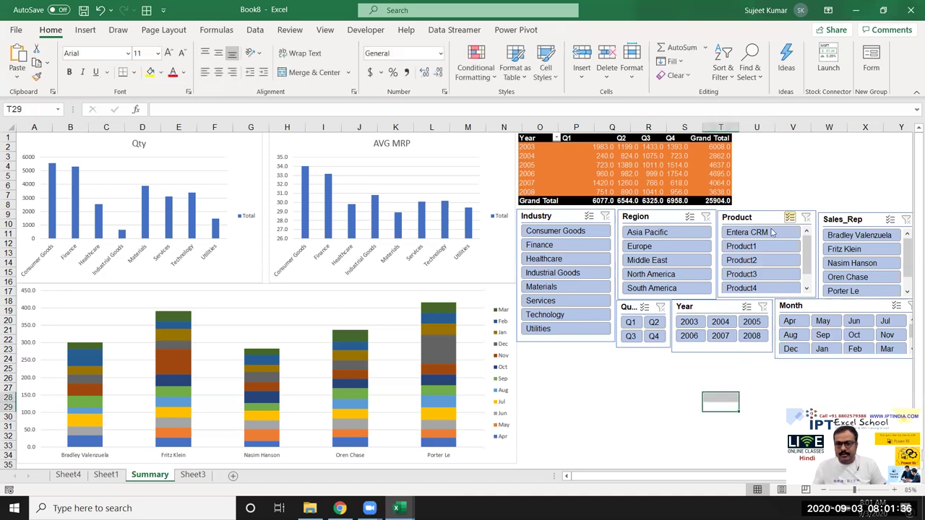
left_click(728, 190)
mouse_move(732, 171)
left_mouse_down()
mouse_move(826, 175)
mouse_move(731, 189)
left_mouse_up()
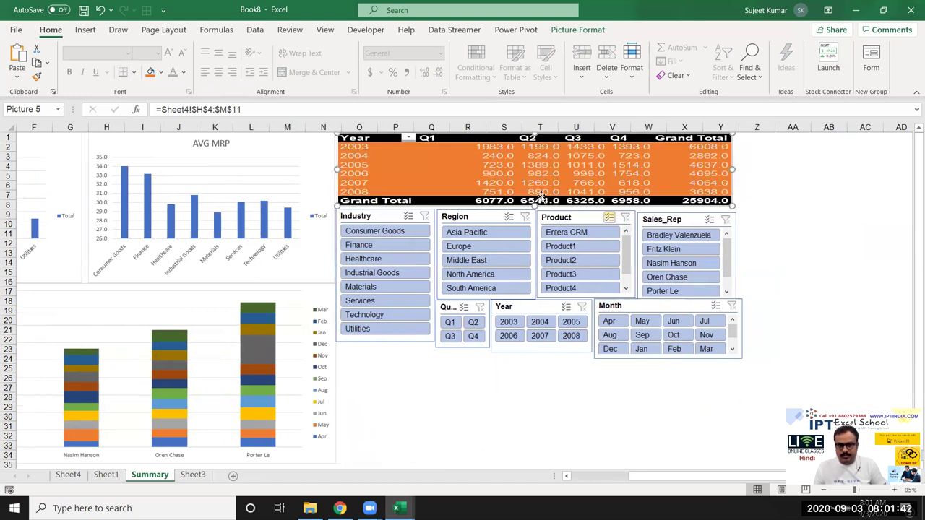
left_click(464, 387)
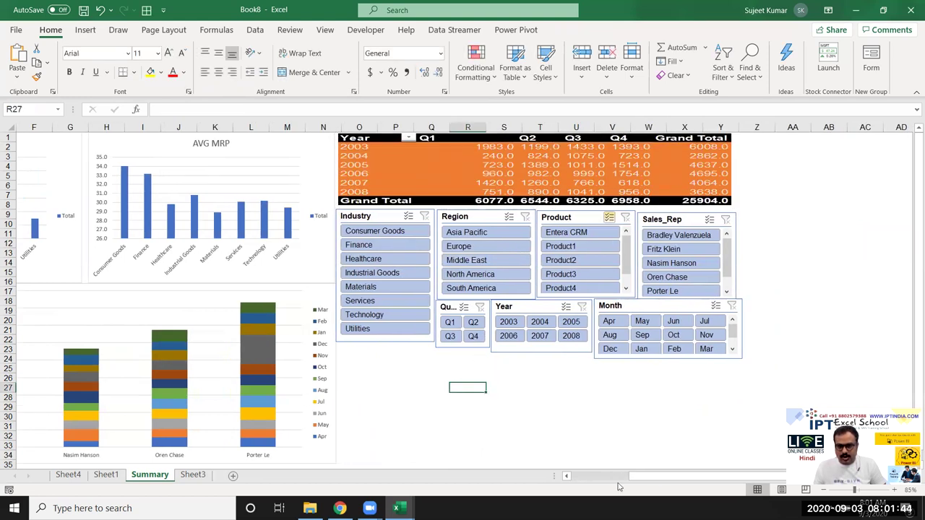
left_click_drag(621, 477, 575, 477)
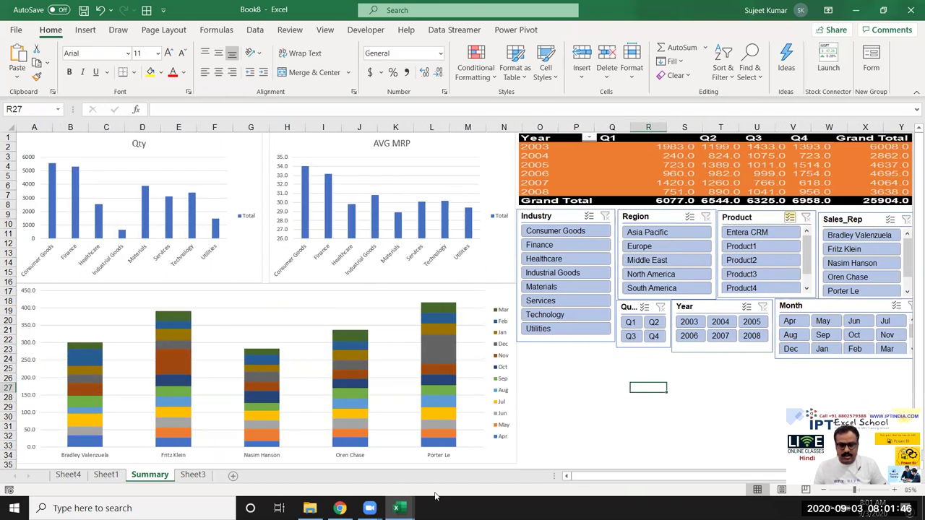
left_click(106, 474)
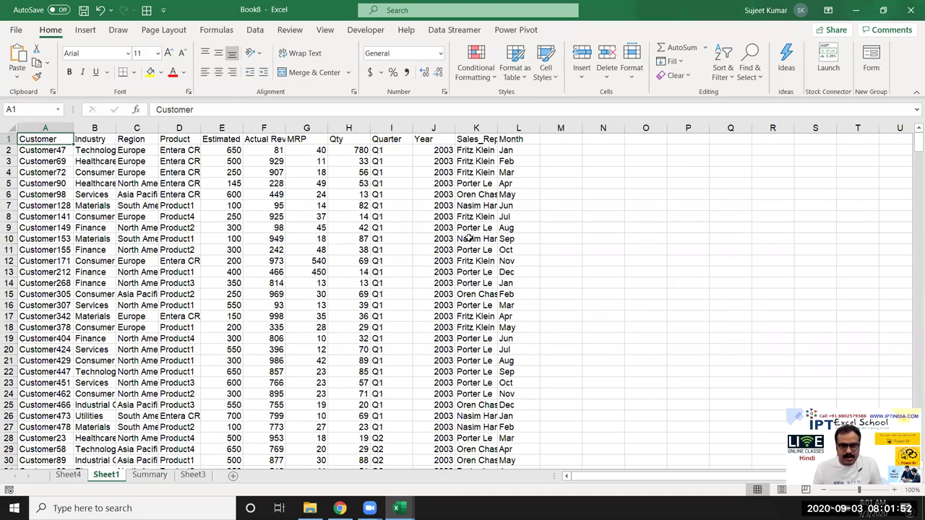
Return to the Summary sheet and zoom out to see the whole dashboard
left_click(151, 475)
left_click(550, 409)
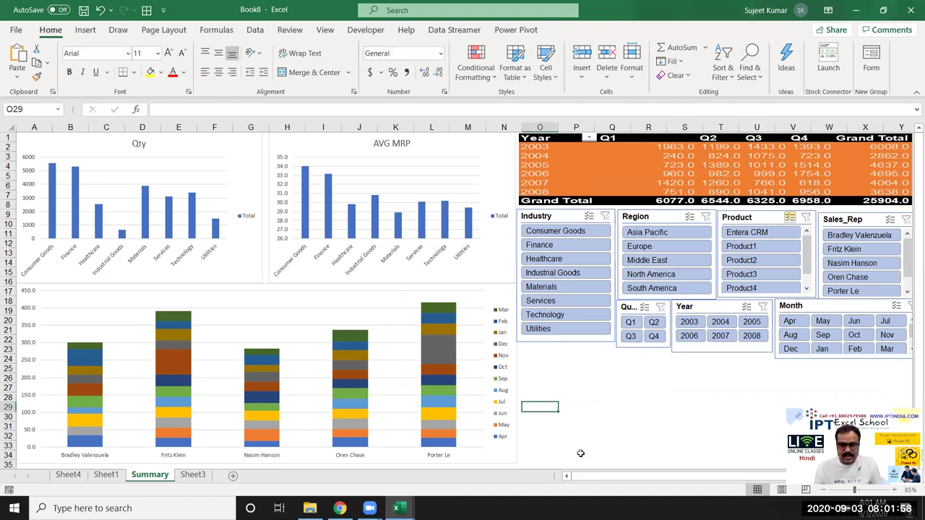
scroll(578, 452, "down", 2)
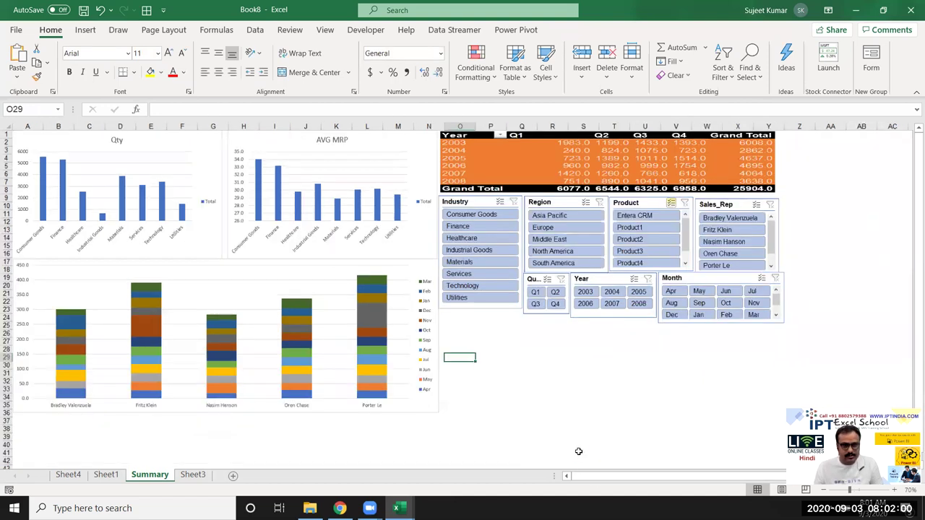
left_click(581, 409)
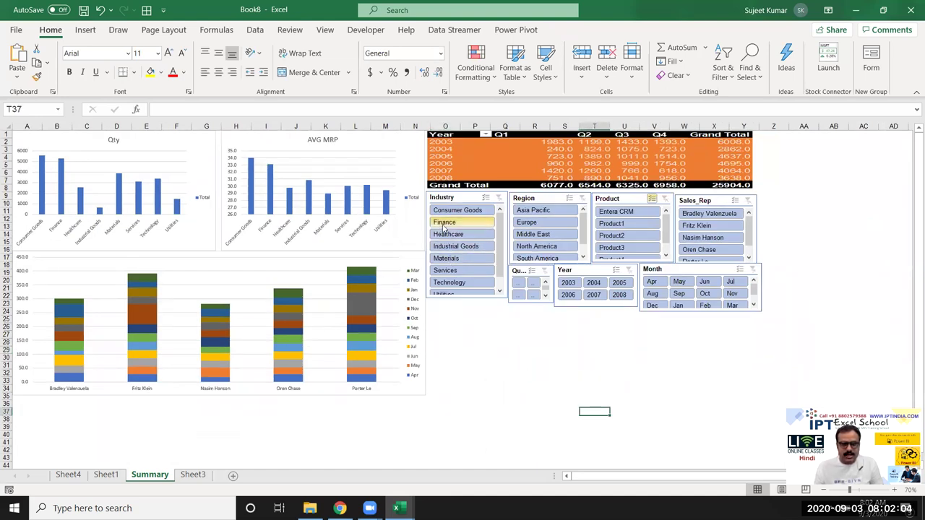
Try the Finance industry filter, filter to Europe, then check Sheet4's pivots without the field list
left_click(444, 222)
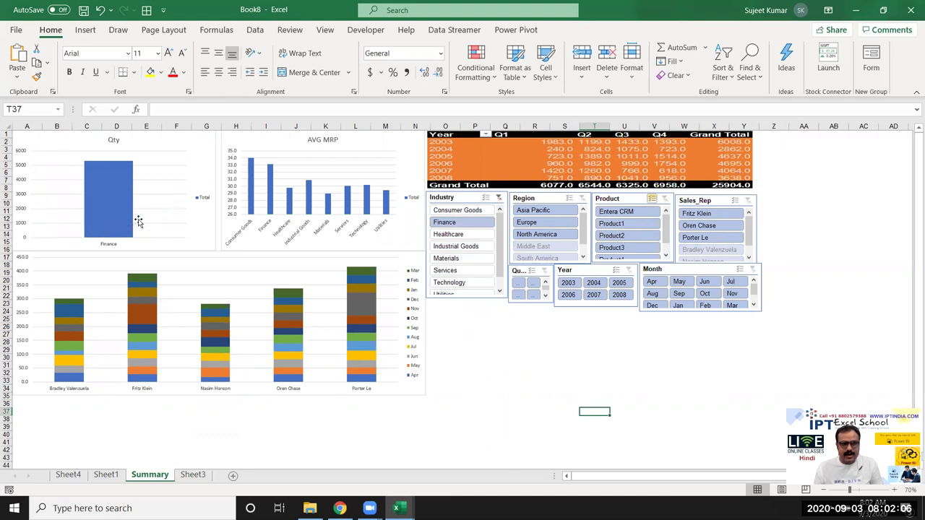
left_click(498, 198)
left_click(524, 223)
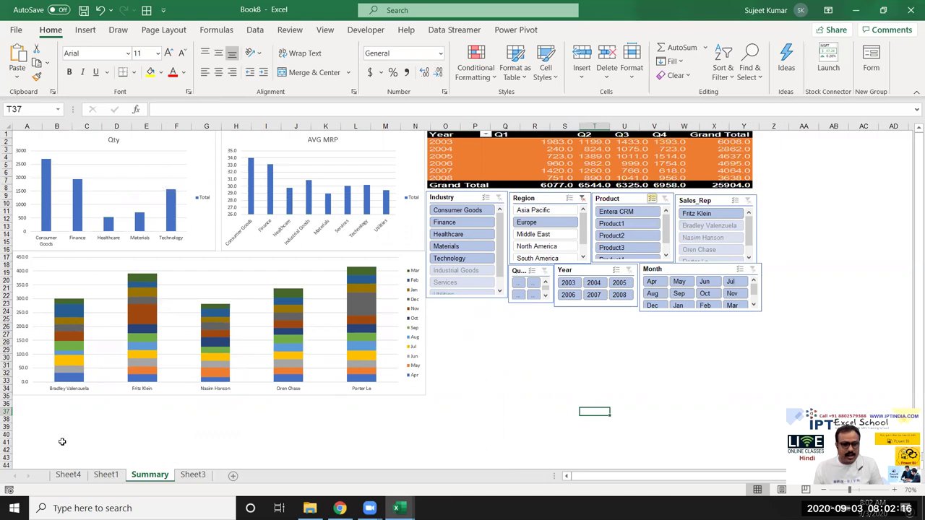
left_click(68, 473)
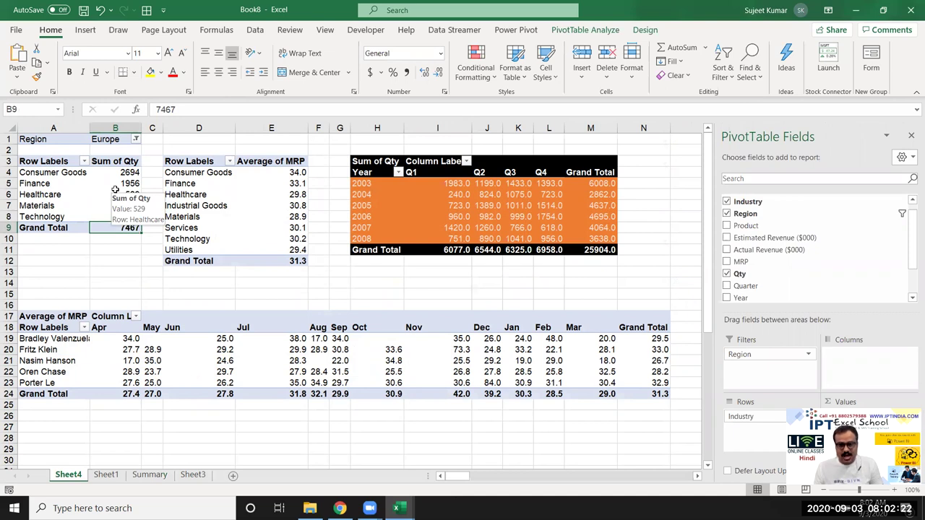
left_click(911, 138)
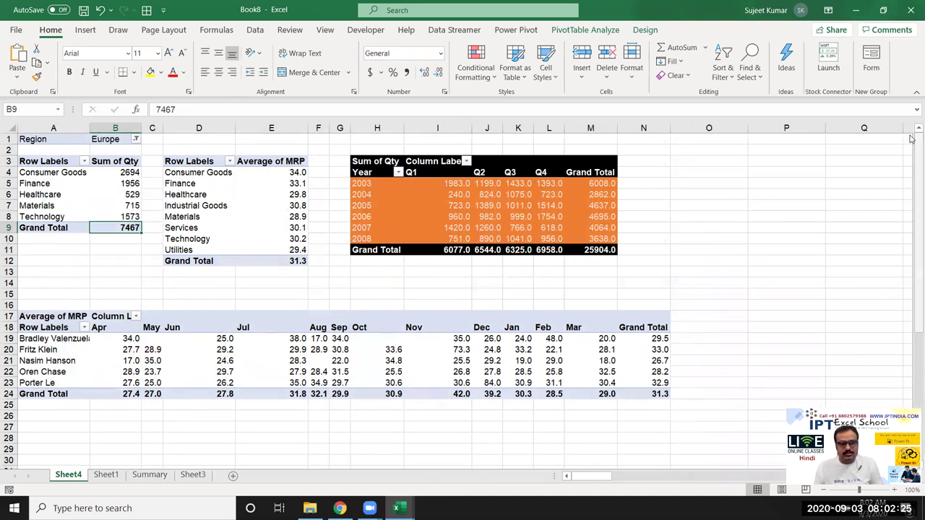
Connect PivotTable14 to the Month, Product, Quarter, Region, Sales_Rep and Year slicers
left_click(256, 196)
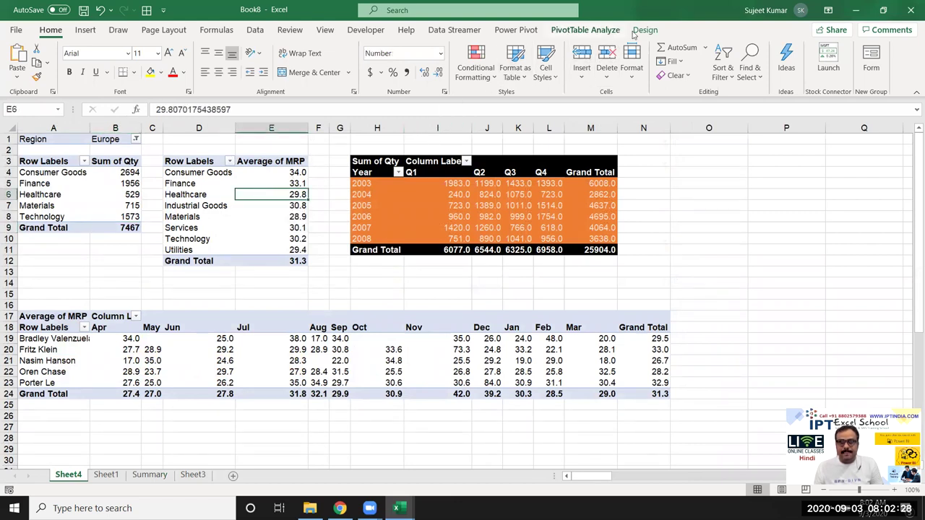
left_click(582, 31)
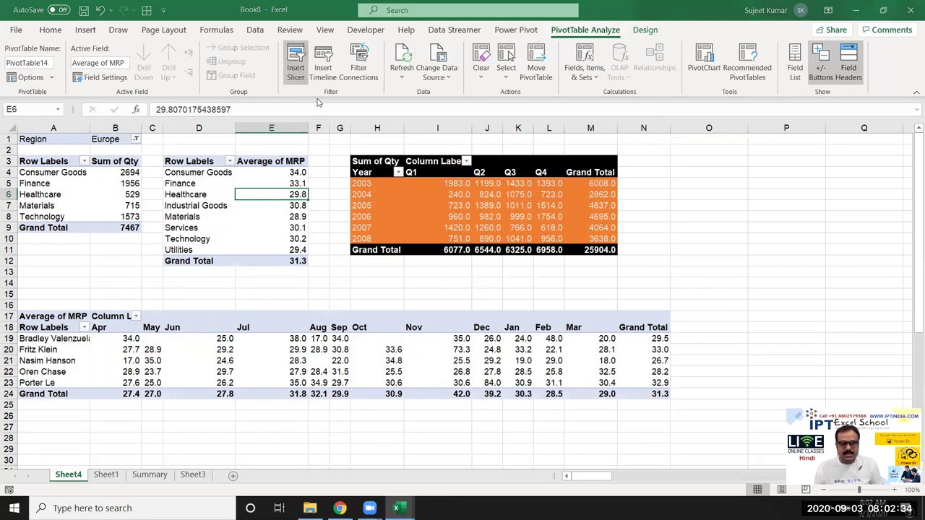
key("Escape")
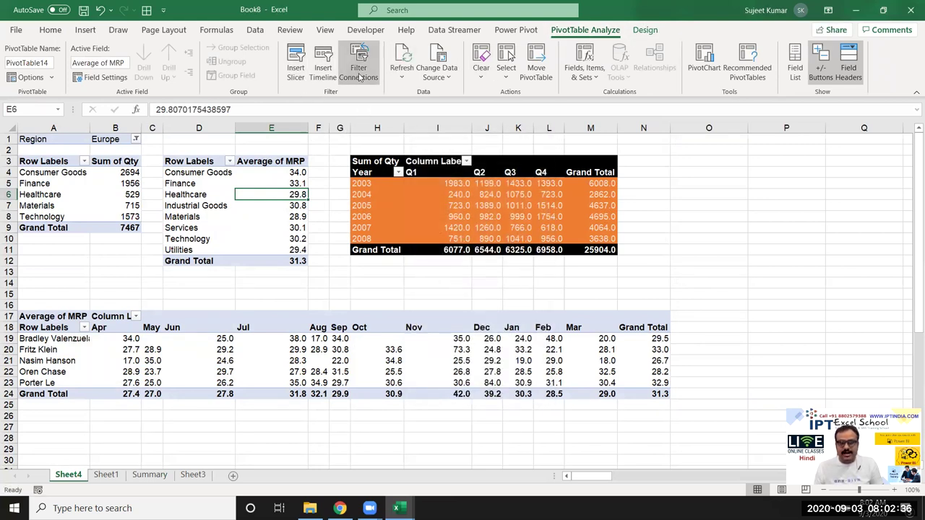
left_click(360, 75)
left_click(395, 269)
left_click(395, 280)
left_click(395, 291)
scroll(396, 289, "down", 1)
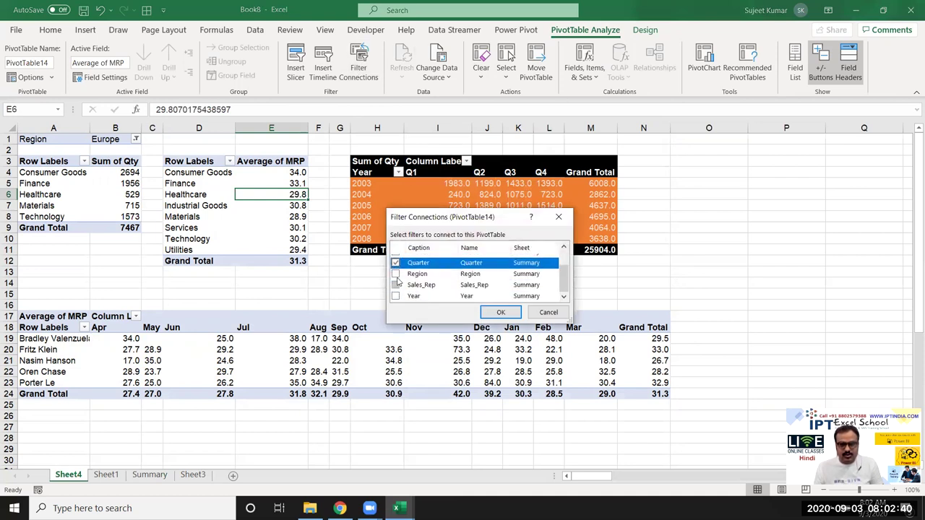
left_click(396, 274)
left_click(395, 285)
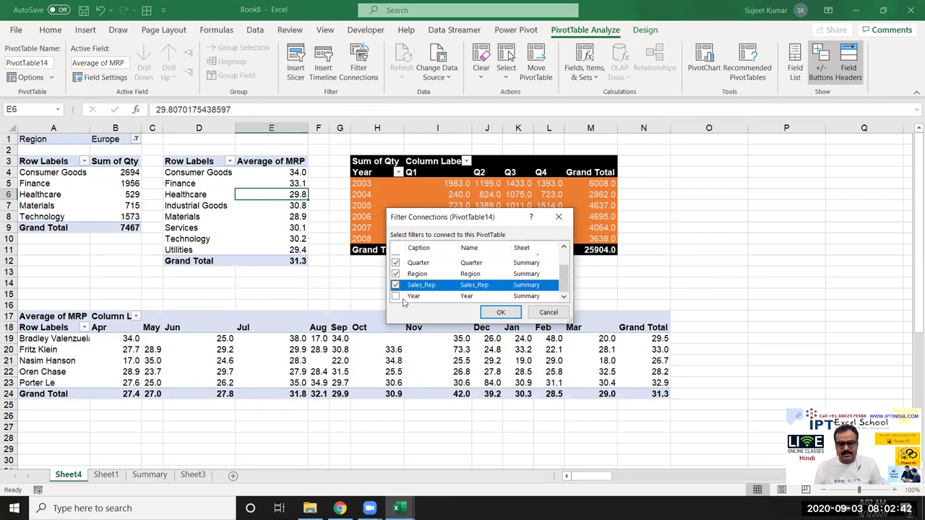
left_click(396, 296)
left_click(498, 313)
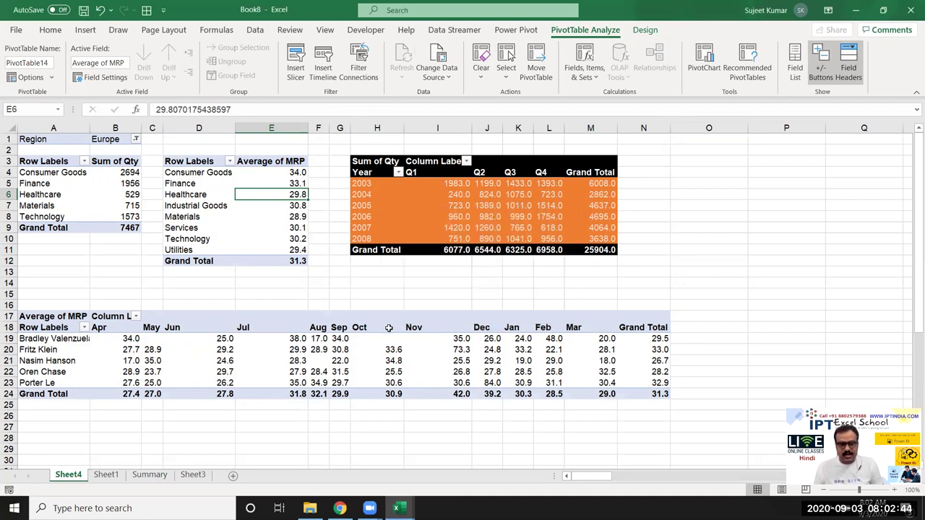
Connect the orange Sum of Qty pivot (PivotTable15) to all seven slicers, including Industry
left_click(117, 363)
left_click(414, 228)
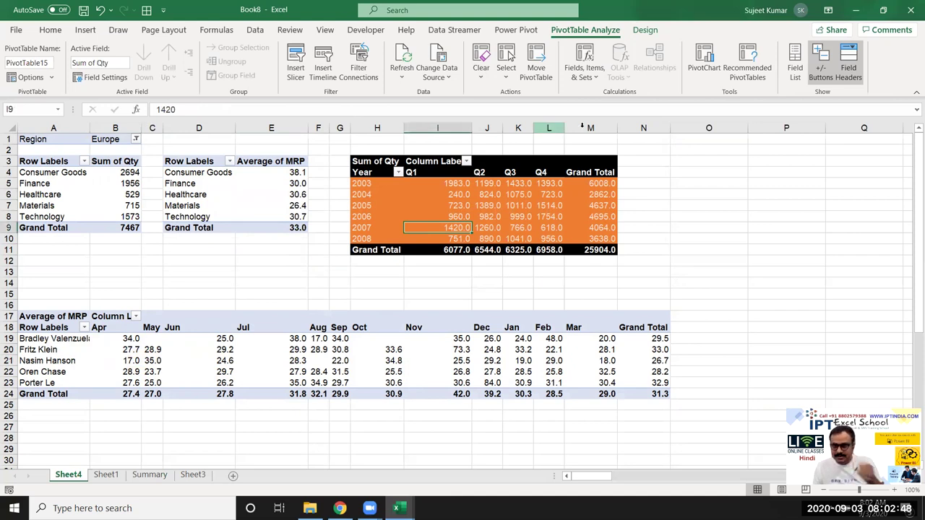
left_click(357, 72)
left_click(396, 259)
left_click(396, 270)
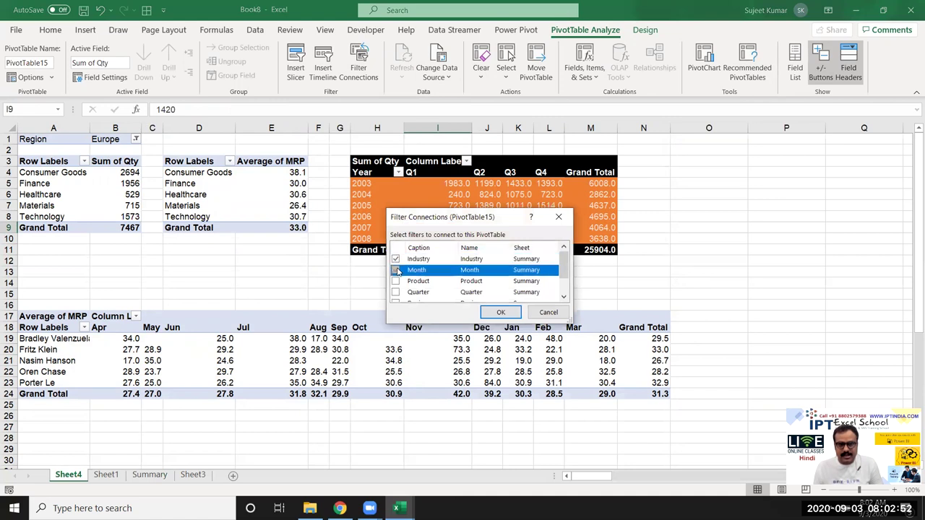
left_click(395, 281)
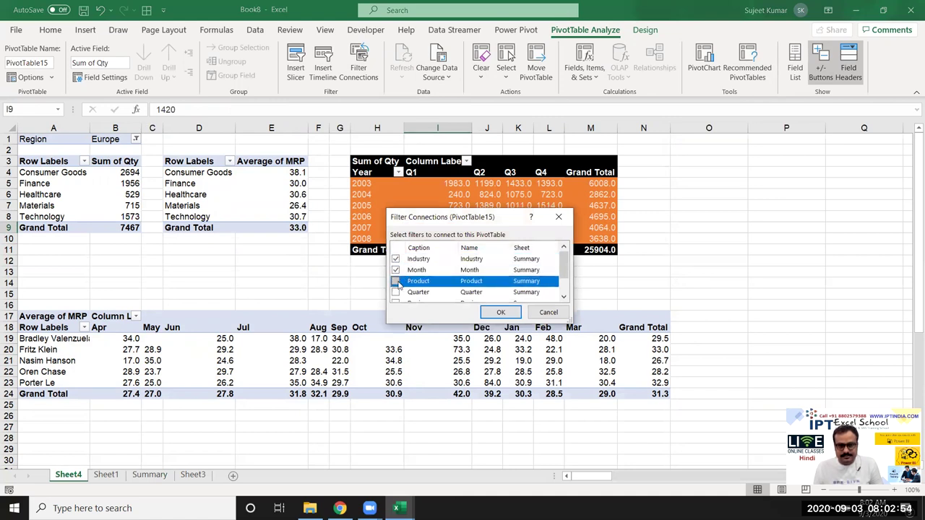
scroll(421, 263, "down", 1)
left_click(396, 262)
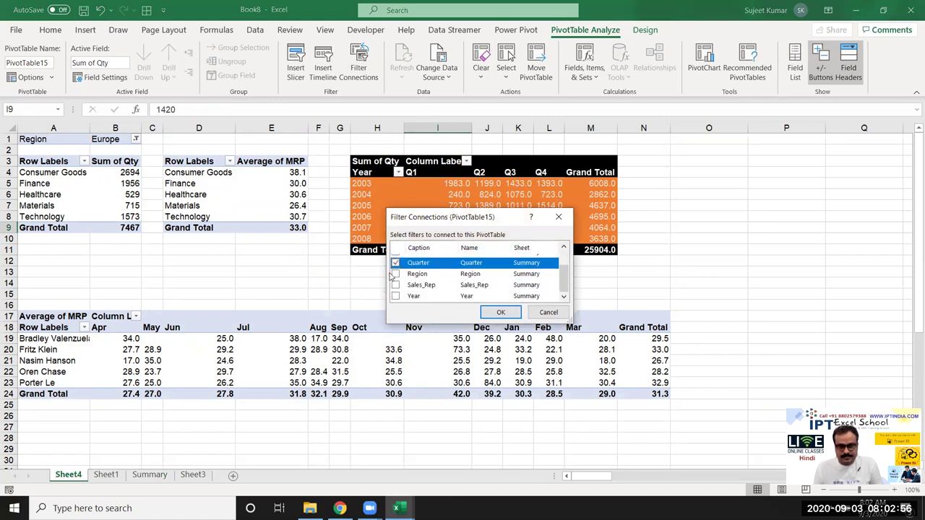
left_click(396, 274)
left_click(396, 285)
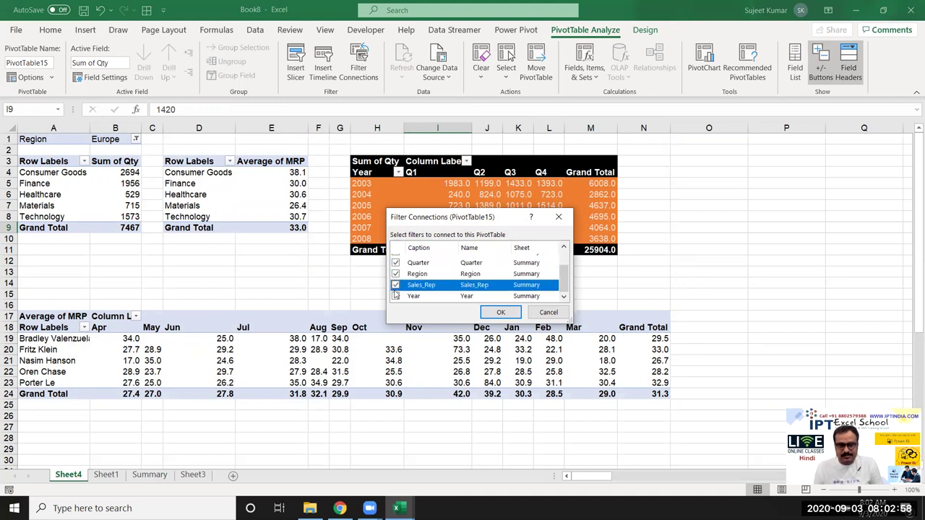
left_click(431, 297)
left_click(396, 296)
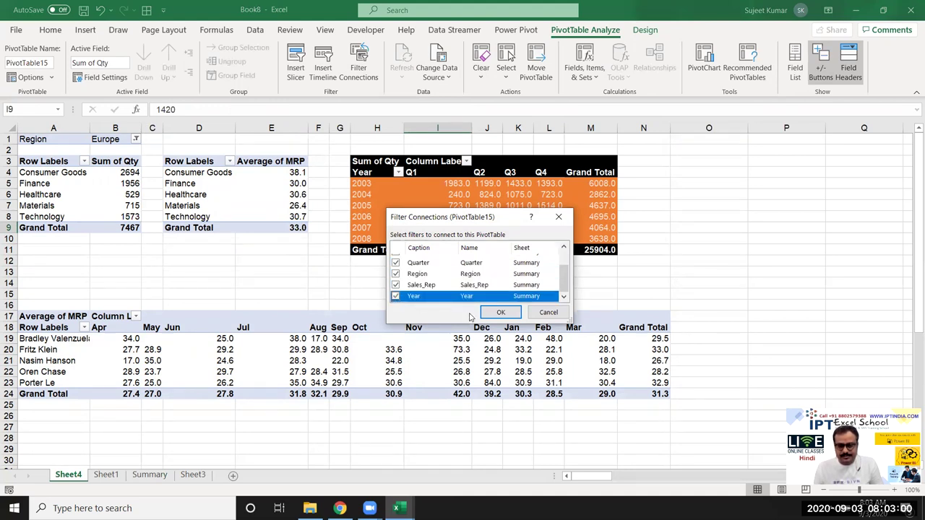
left_click(495, 312)
Connect the bottom Average of MRP pivot (PivotTable16) to Month, Product, Quarter, Region, Sales_Rep and Year
left_click(117, 349)
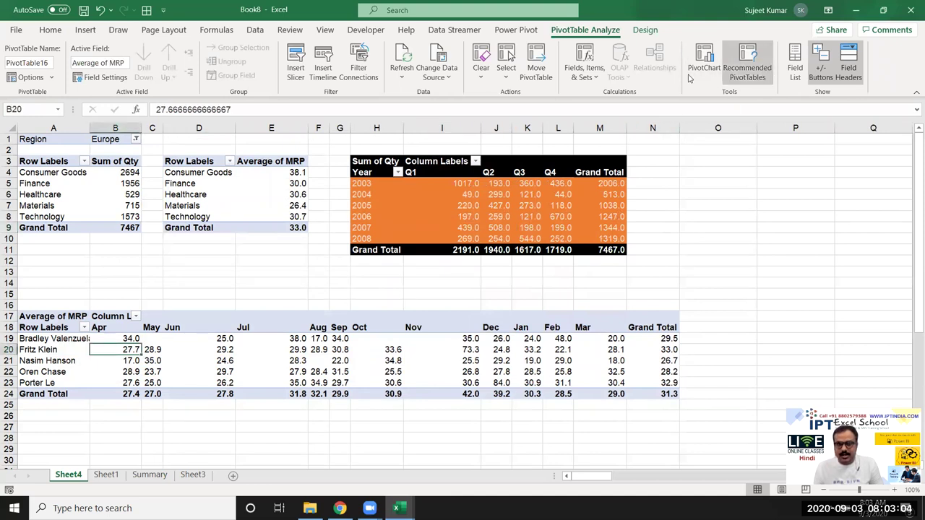
left_click(359, 69)
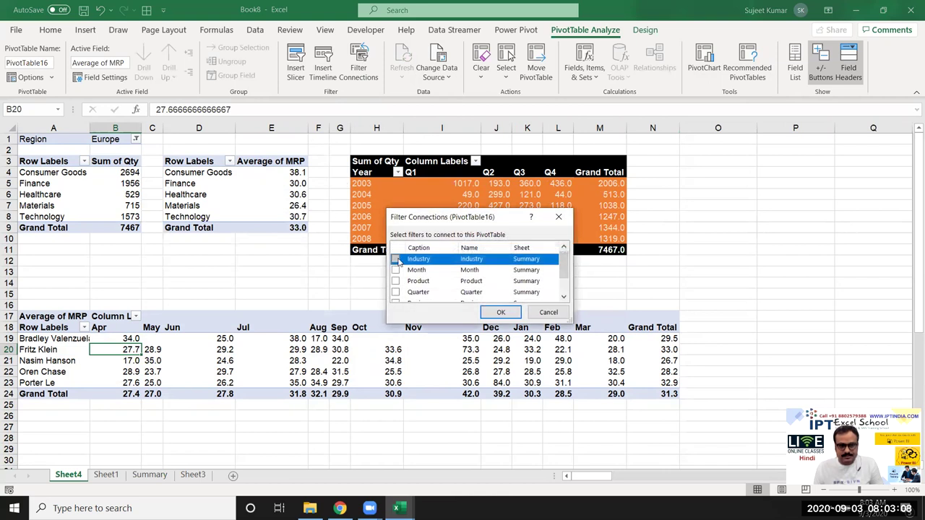
left_click(396, 271)
left_click(396, 281)
left_click(396, 292)
scroll(399, 282, "down", 1)
left_click(396, 274)
left_click(396, 285)
left_click(396, 296)
left_click(500, 312)
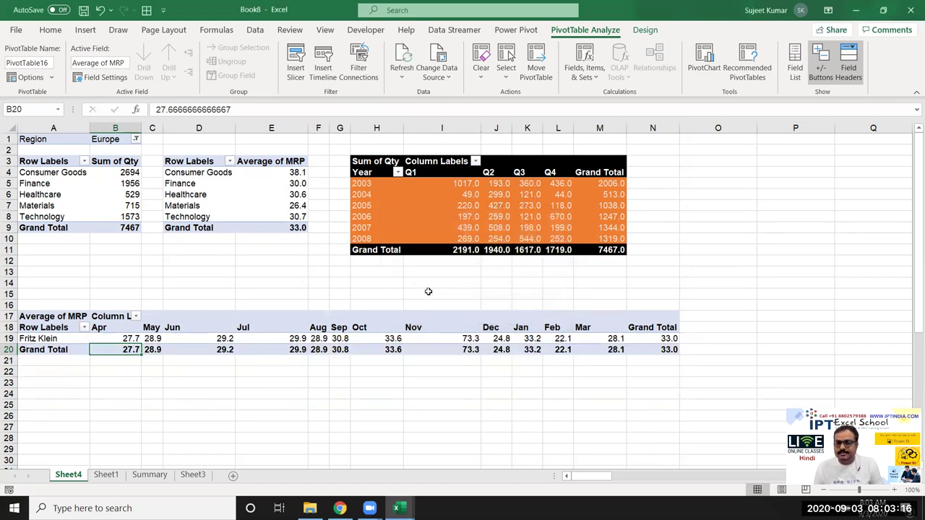
left_click(427, 291)
Clear the Region filter, shift the Month and Year slicers right, and widen the Quarter slicer
left_click(150, 475)
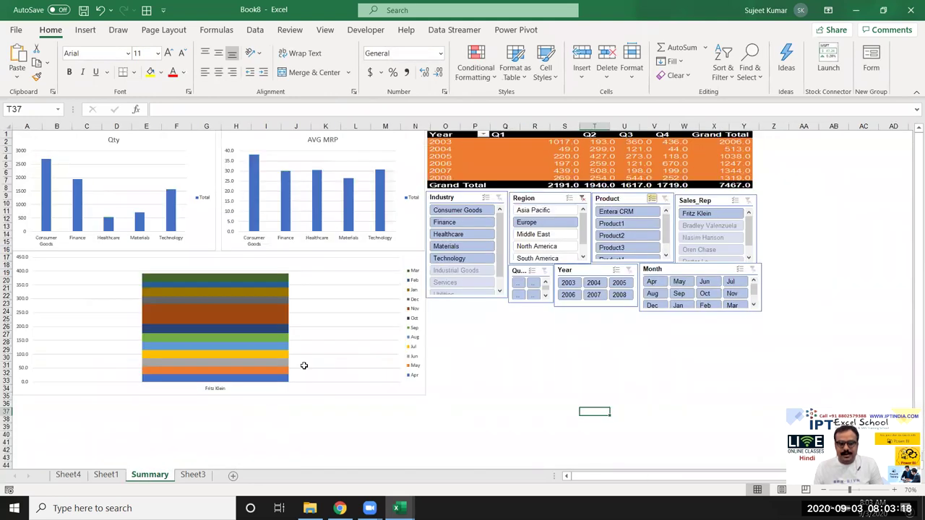
left_click(517, 334)
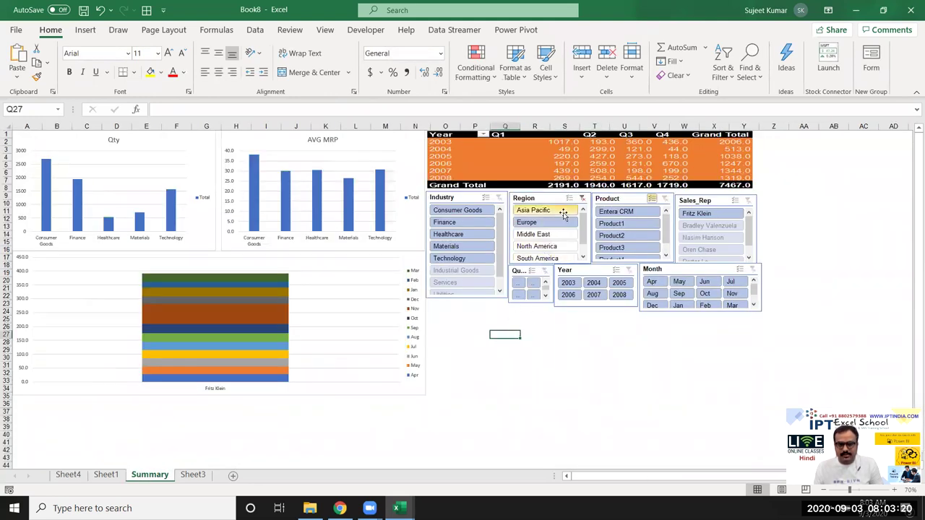
left_click(582, 199)
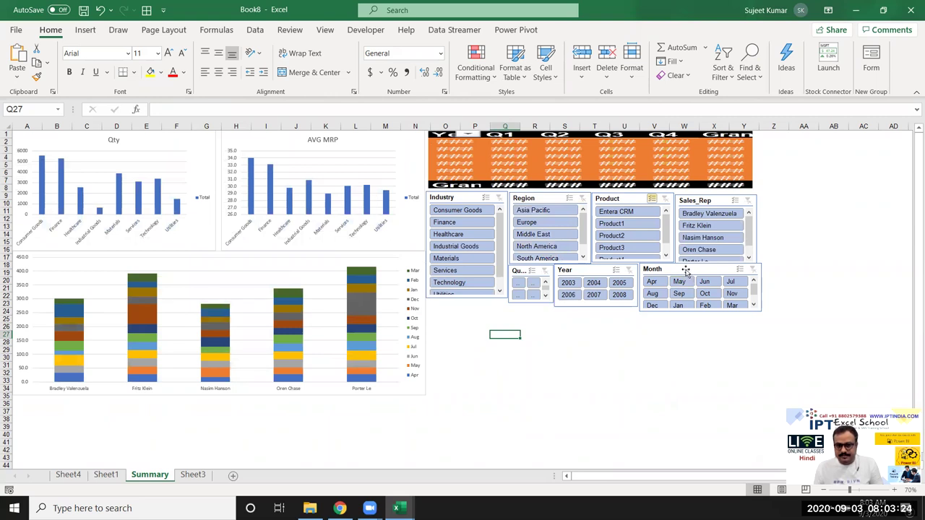
left_click_drag(685, 269, 691, 269)
left_click_drag(595, 270, 605, 270)
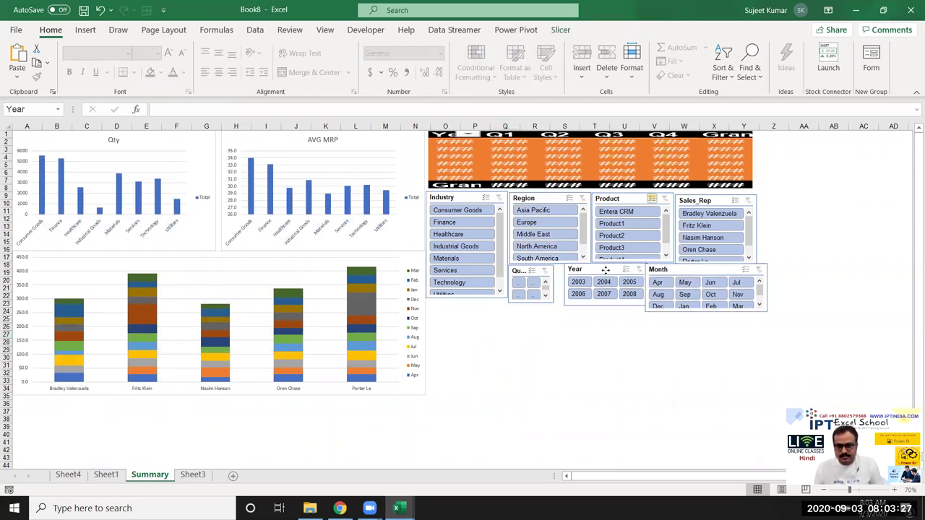
left_click(548, 304)
left_click(549, 302)
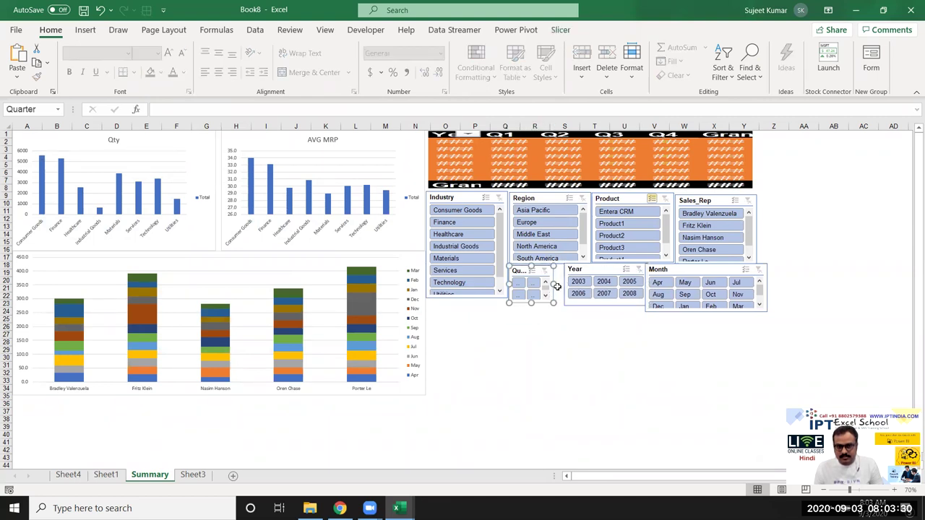
left_click_drag(554, 283, 562, 287)
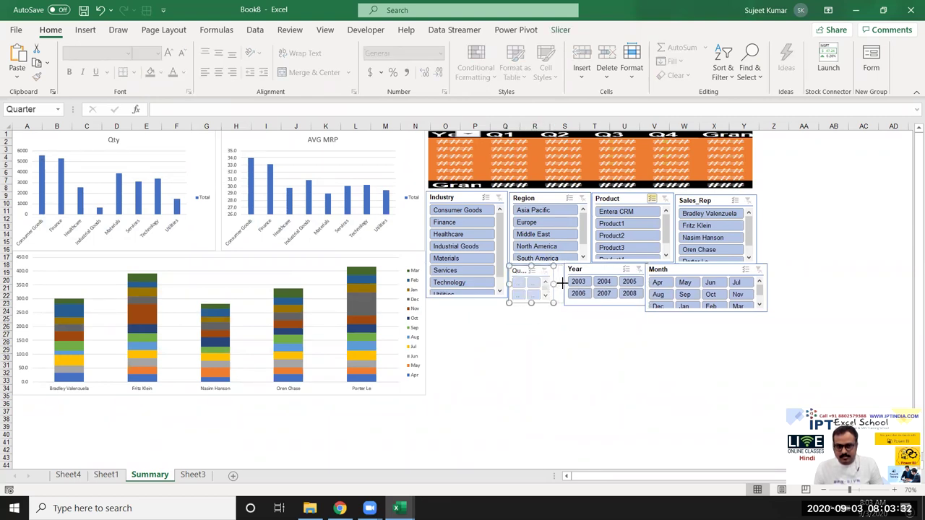
left_click(535, 318)
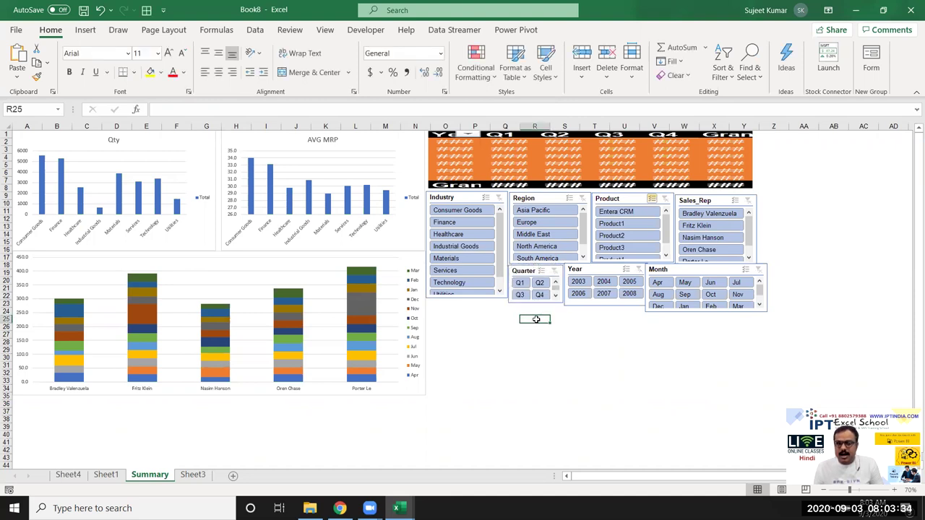
Test the Q1 and Product1 filters on the dashboard, then view Sheet1's raw data
left_click(521, 283)
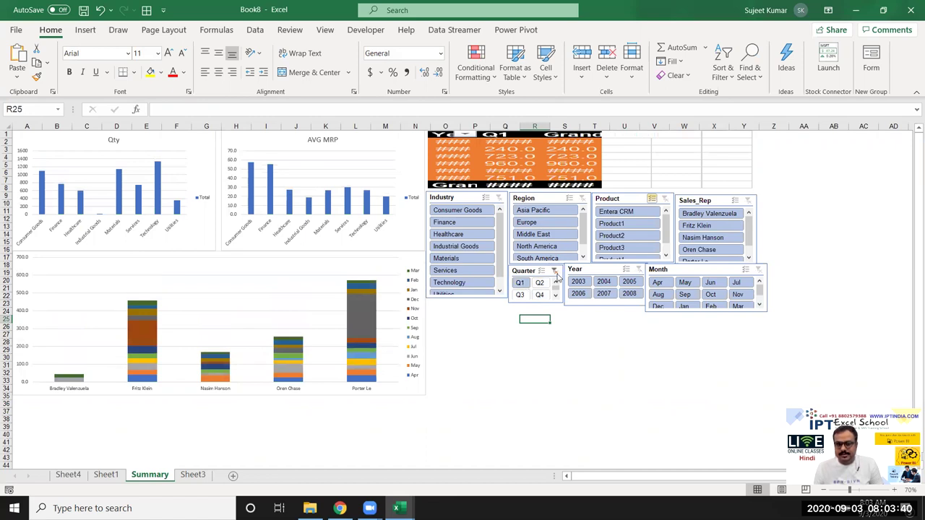
left_click(554, 270)
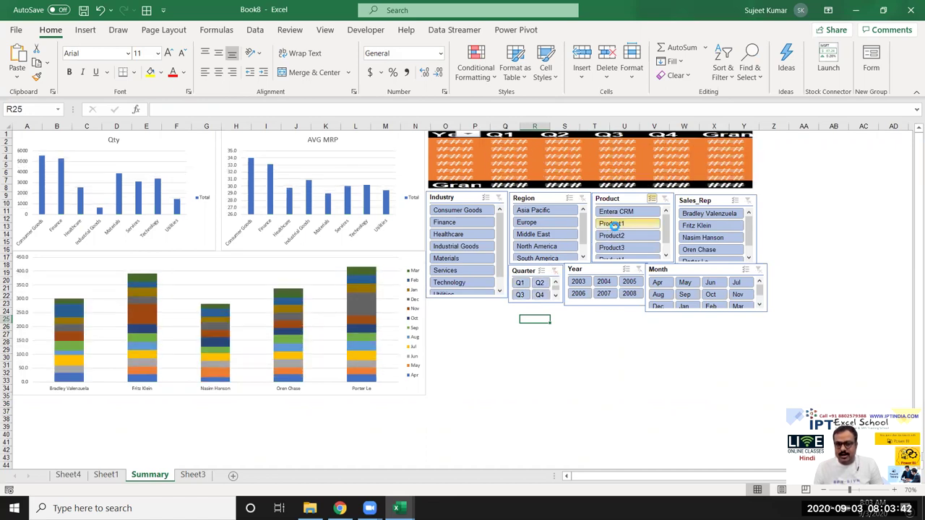
left_click(614, 226)
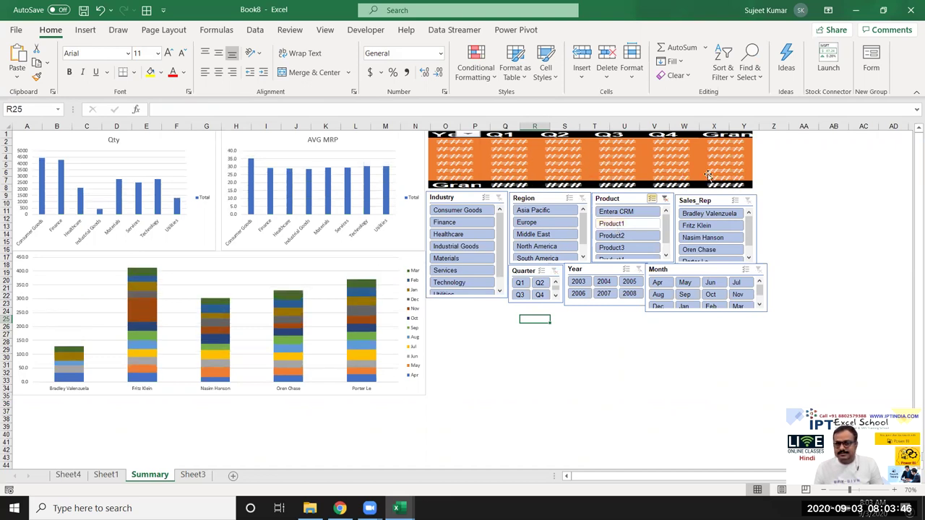
left_click(107, 475)
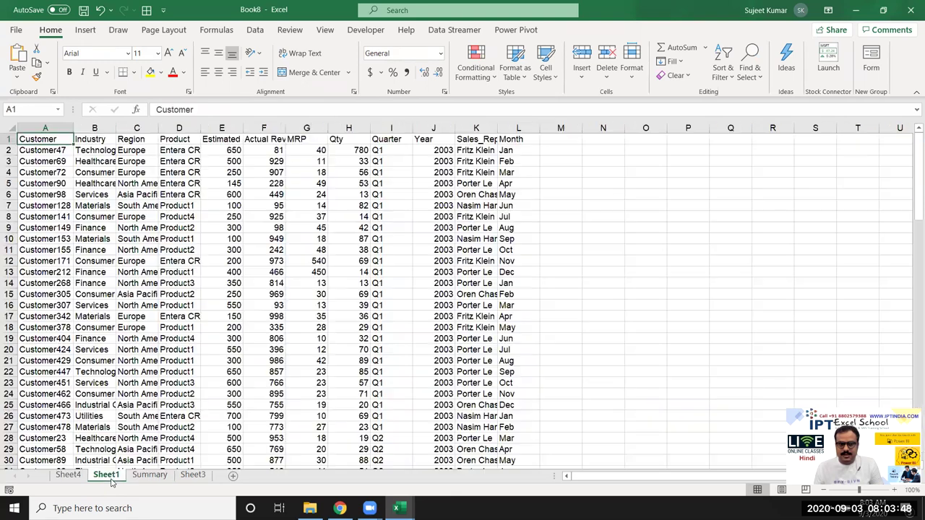
Turn off Autofit column widths and Preserve formatting for the month-by-rep pivot on Sheet4
left_click(68, 474)
left_click(311, 228)
left_click(313, 360)
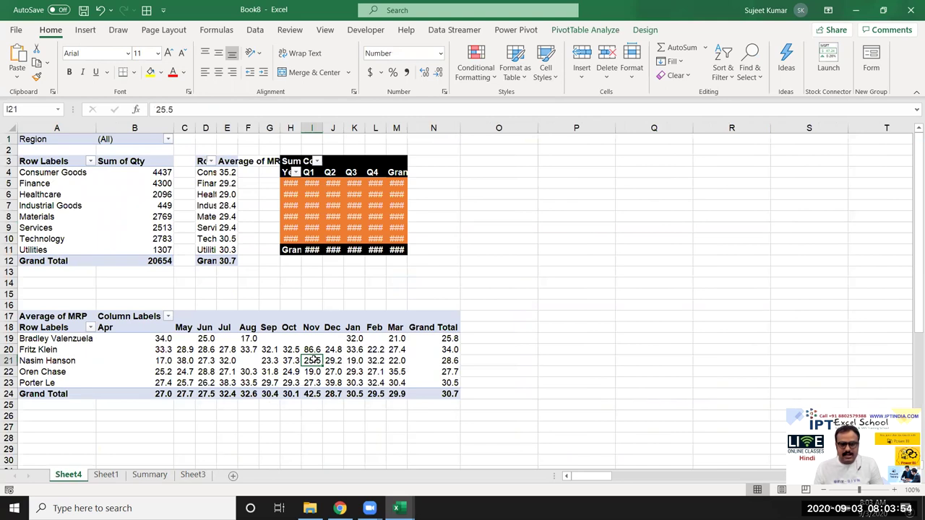
right_click(313, 360)
mouse_move(354, 348)
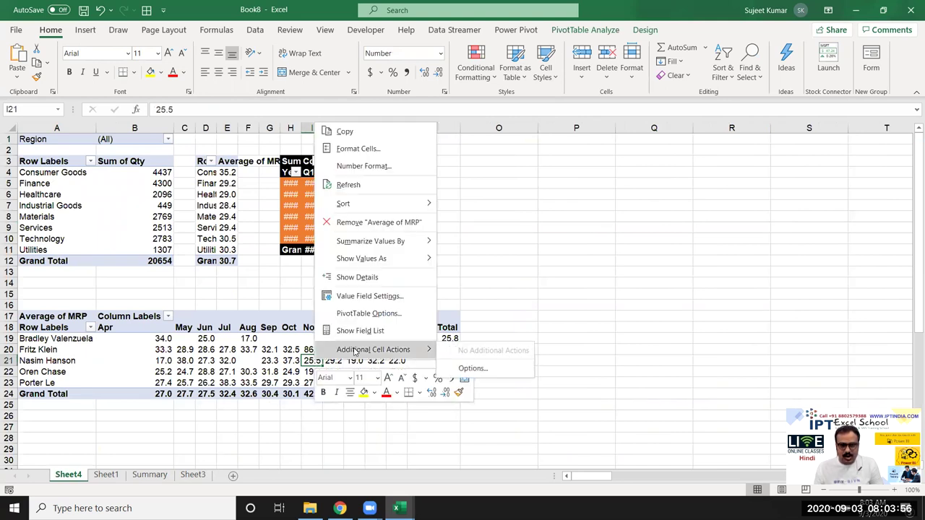
left_click(356, 314)
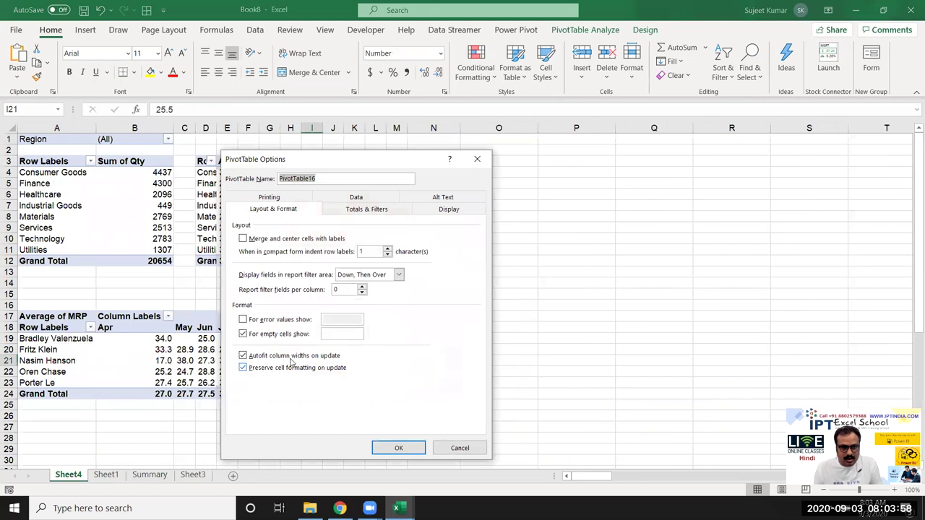
left_click(267, 358)
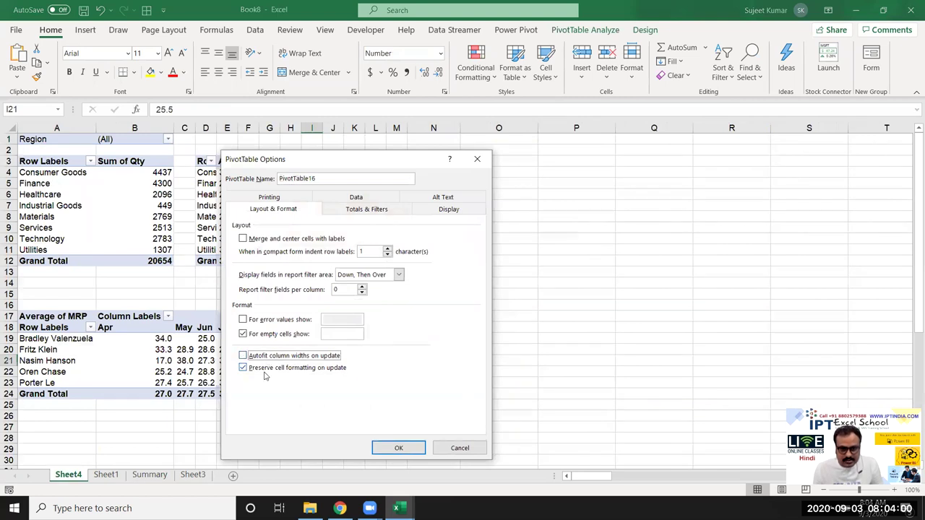
left_click(265, 370)
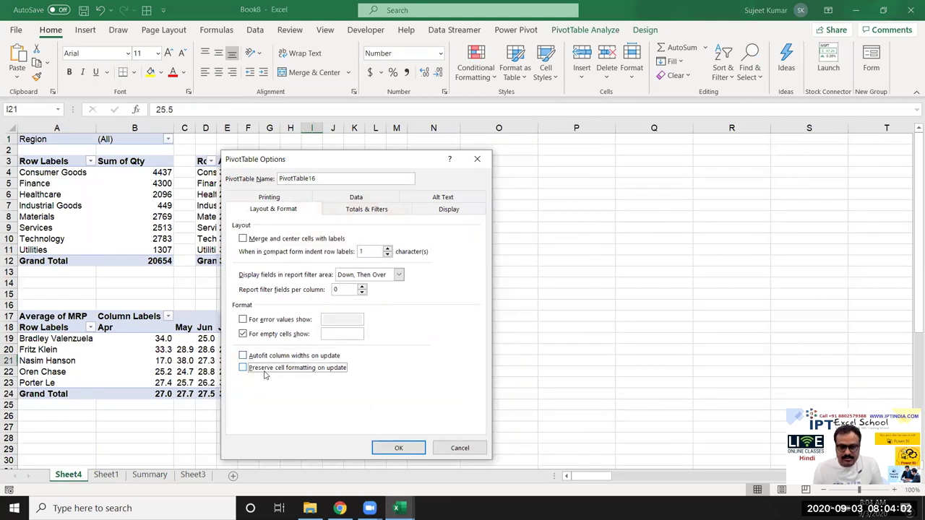
left_click(394, 448)
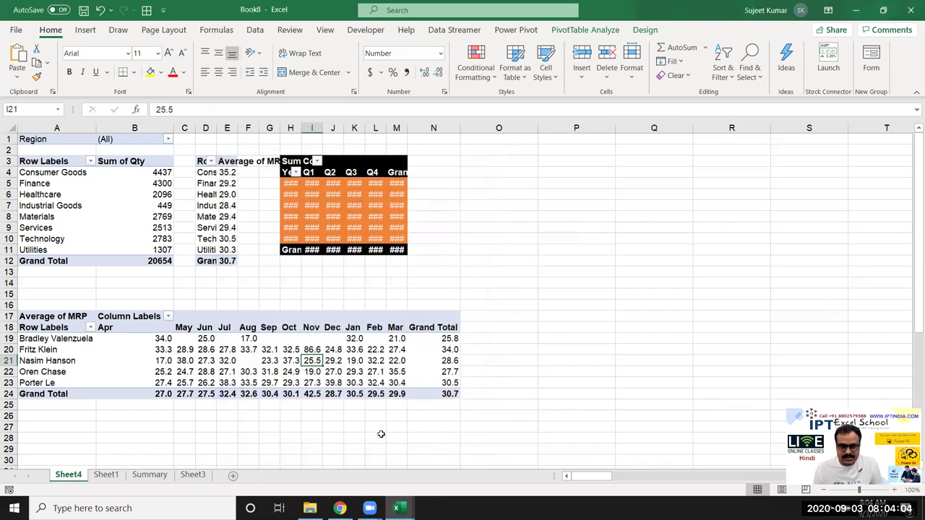
Turn off autofit and formatting preservation for the orange quarterly pivot
right_click(350, 230)
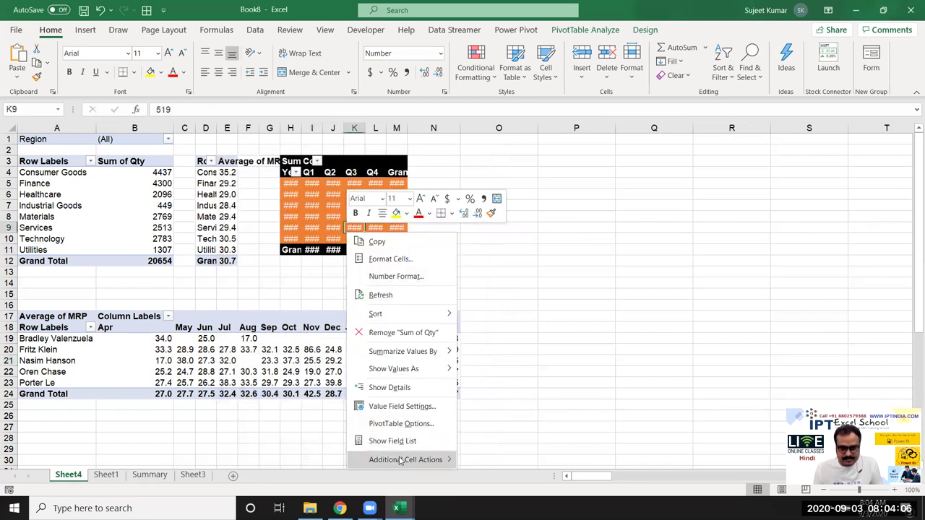
left_click(387, 424)
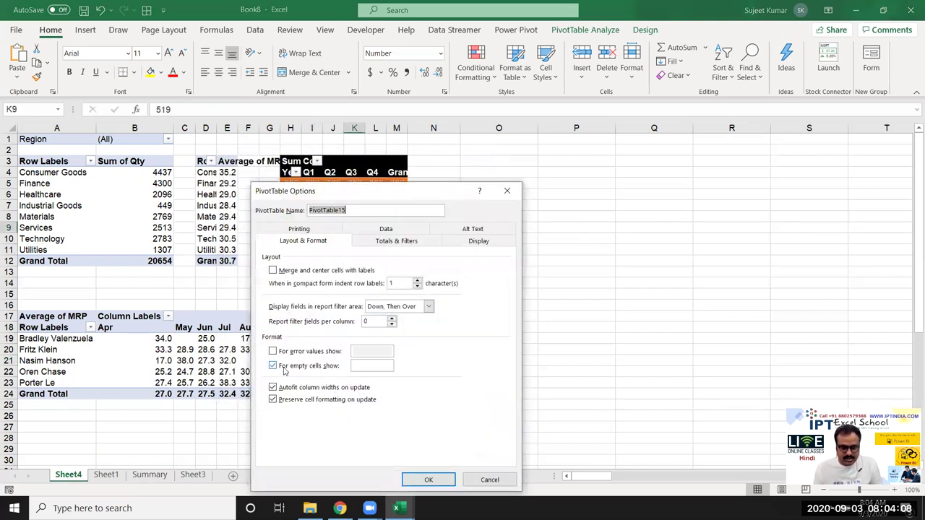
left_click(278, 389)
left_click(281, 399)
left_click(428, 480)
Turn off autofit and formatting preservation for the Average of MRP pivot
right_click(230, 207)
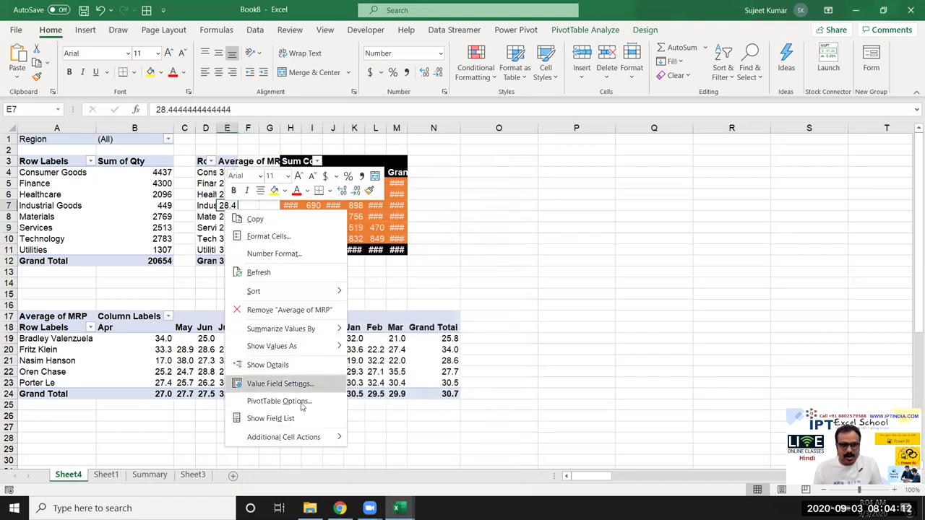
left_click(297, 402)
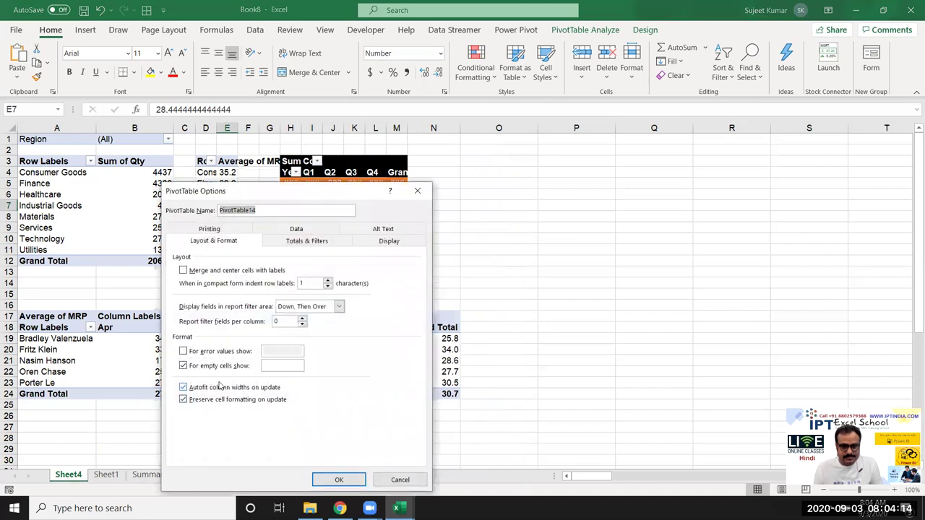
left_click(219, 389)
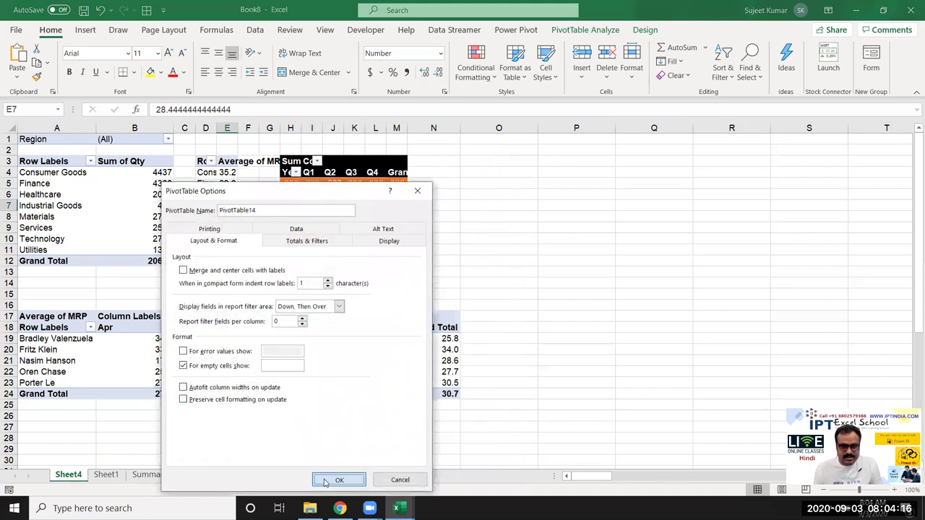
left_click(338, 480)
Turn off autofit and formatting preservation for the Sum of Qty pivot
right_click(112, 253)
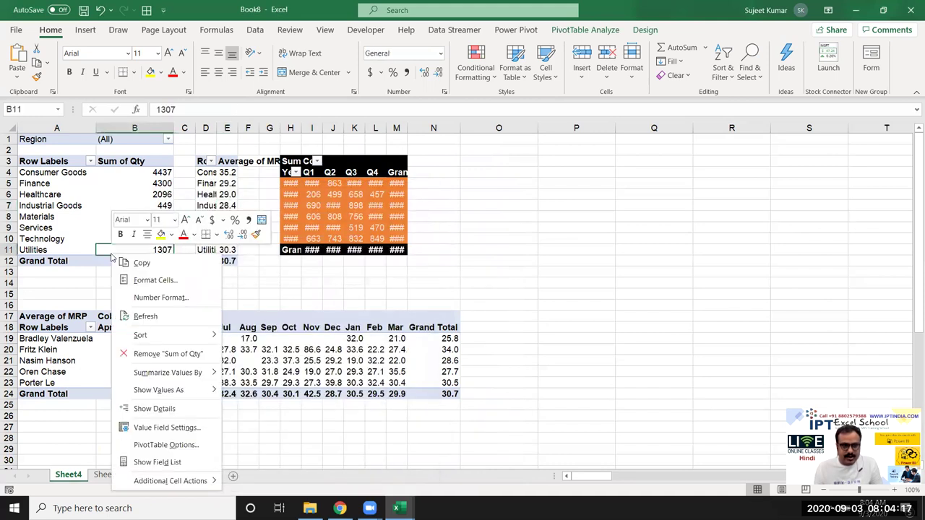
left_click(159, 447)
left_click(69, 389)
left_click(75, 399)
left_click(205, 479)
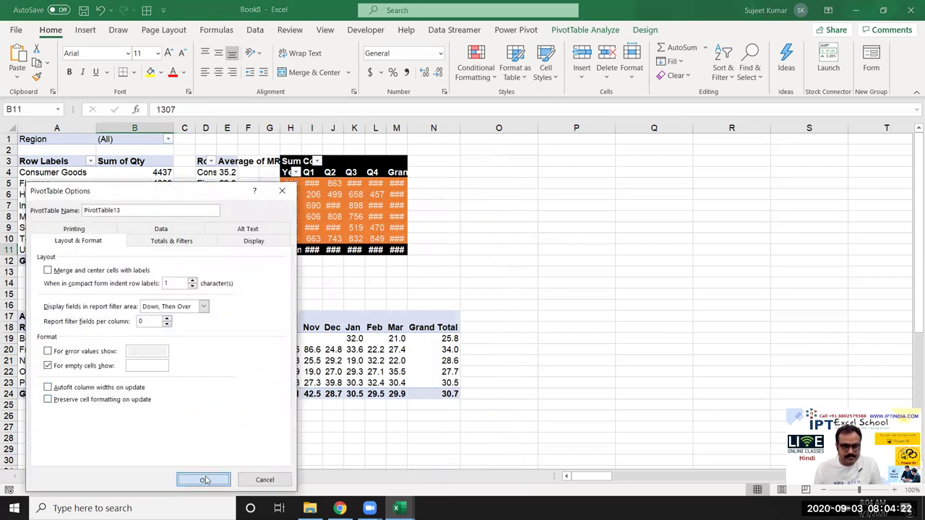
Autofit every column on Sheet4 to its contents and return to Summary
left_click(10, 128)
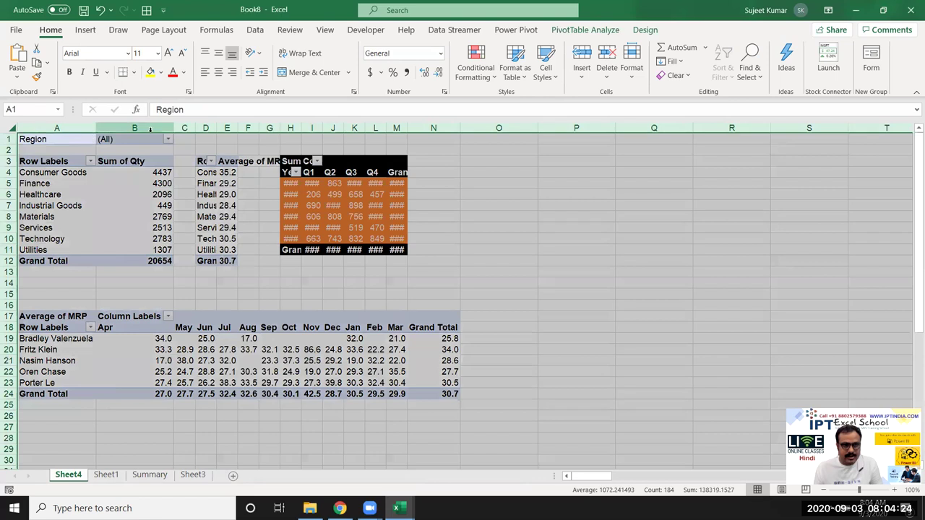
double_click(172, 128)
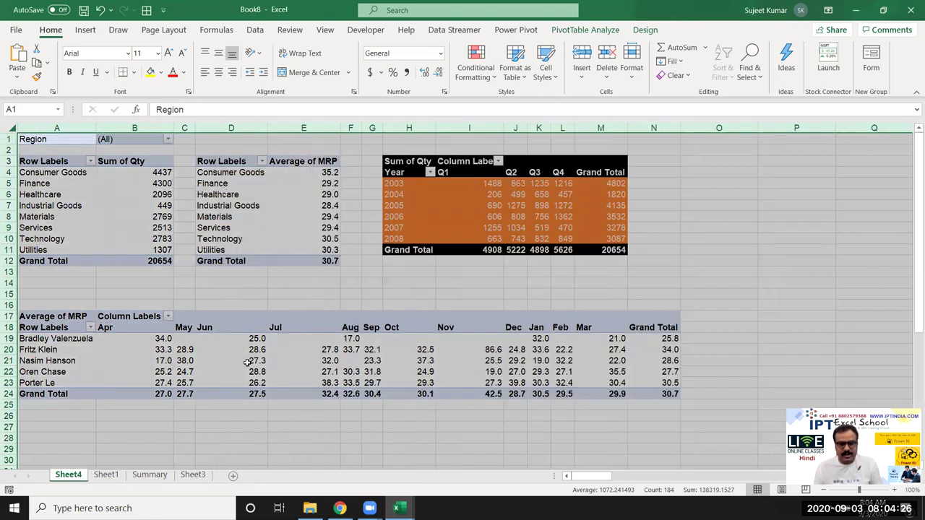
left_click(244, 360)
left_click(166, 477)
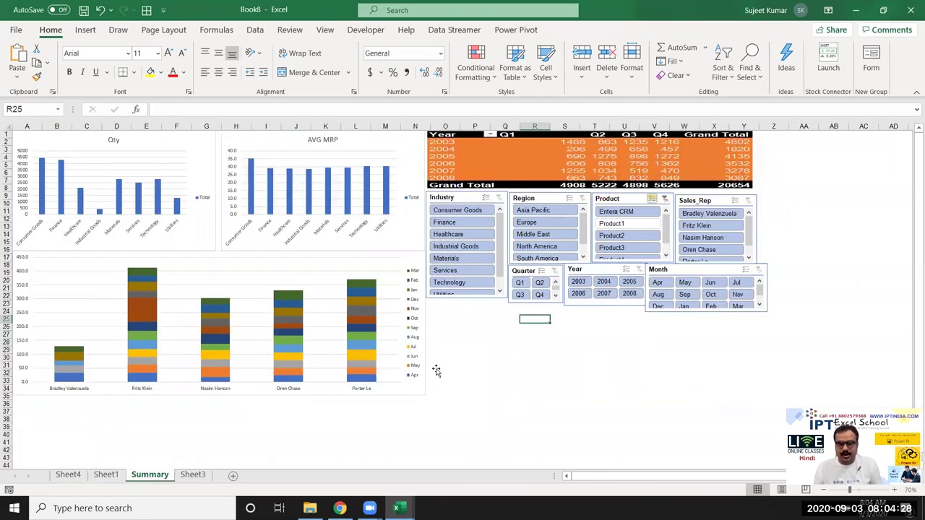
Test the Europe and Aug filters, then clear the Month, Product and Region slicers
left_click(525, 224)
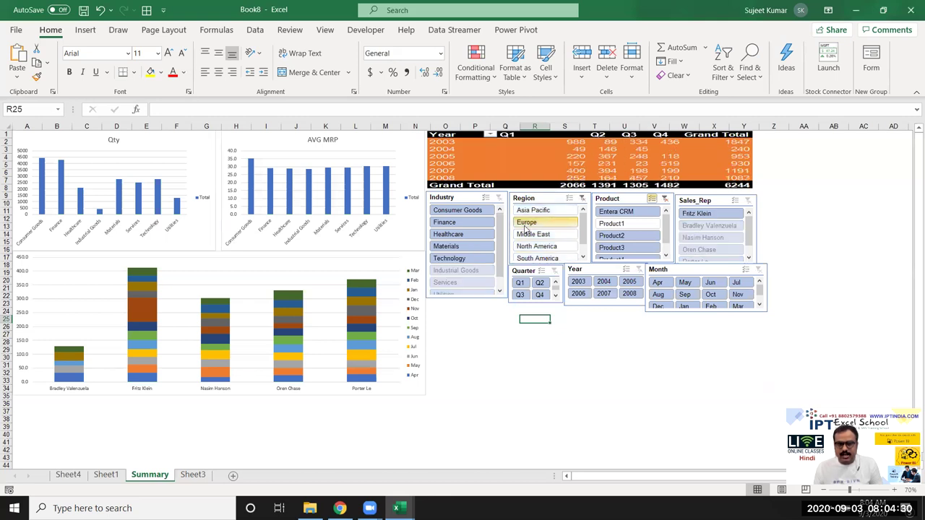
left_click(659, 295)
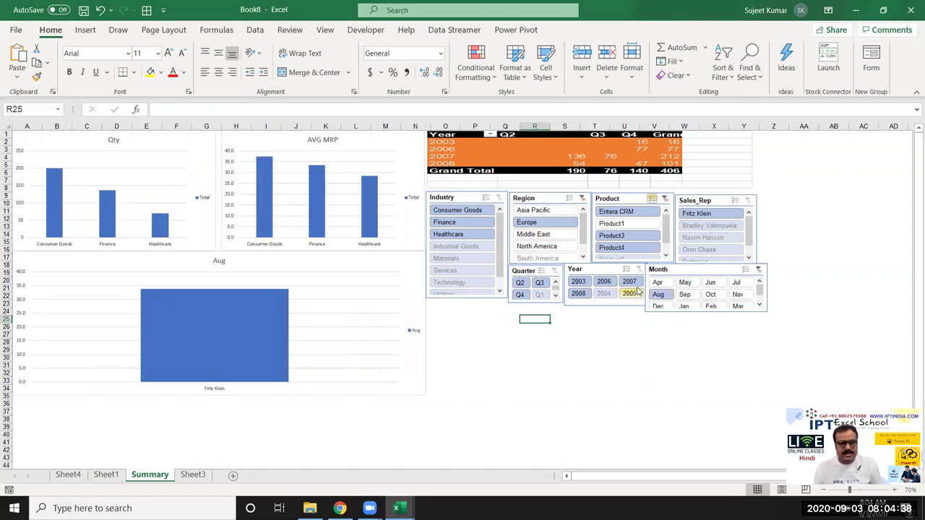
left_click(758, 269)
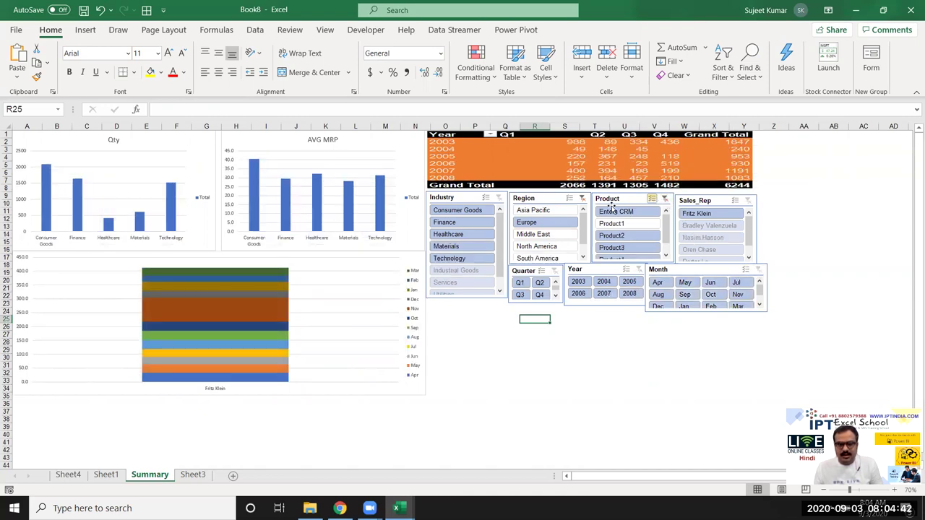
left_click(664, 199)
left_click(582, 199)
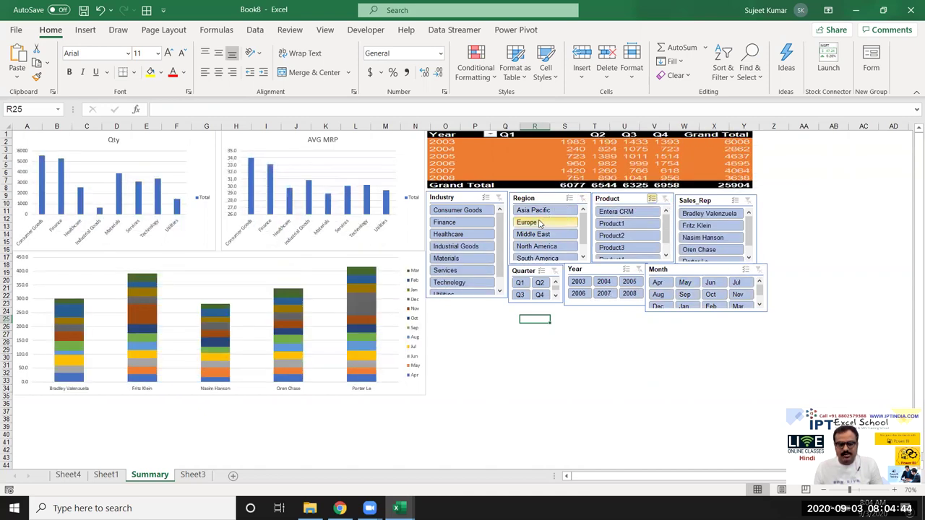